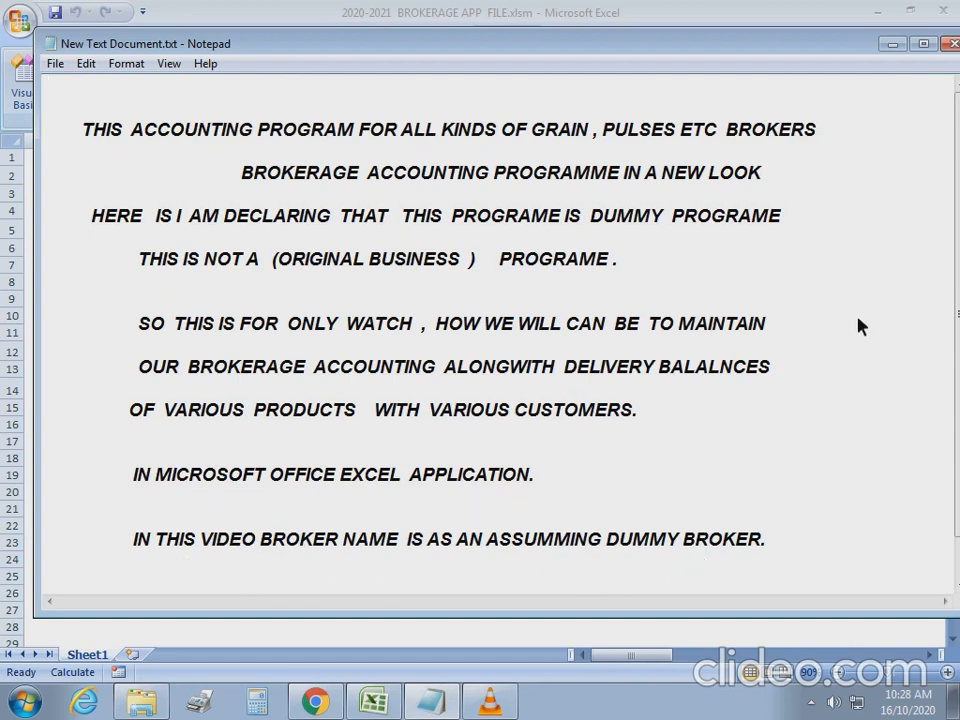
Minimise the Notepad disclaimer note to reveal the brokerage workbook's account statement.
click(892, 43)
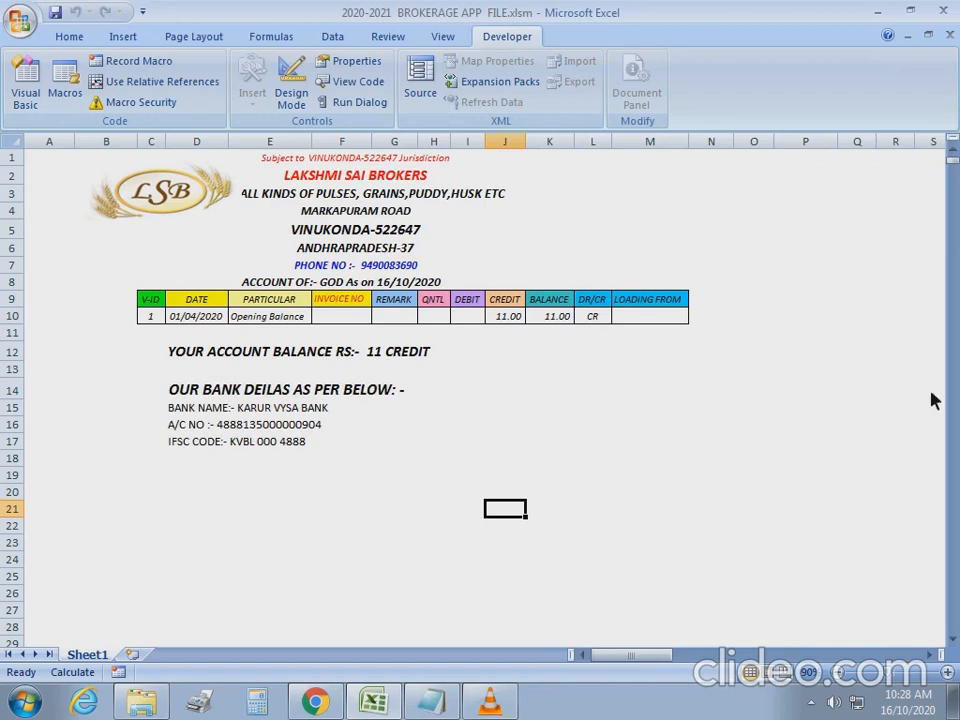
Show the Opening Balance report from the dashboard: GOD credit 11.00 against Cash Account debit 11.00.
click(618, 428)
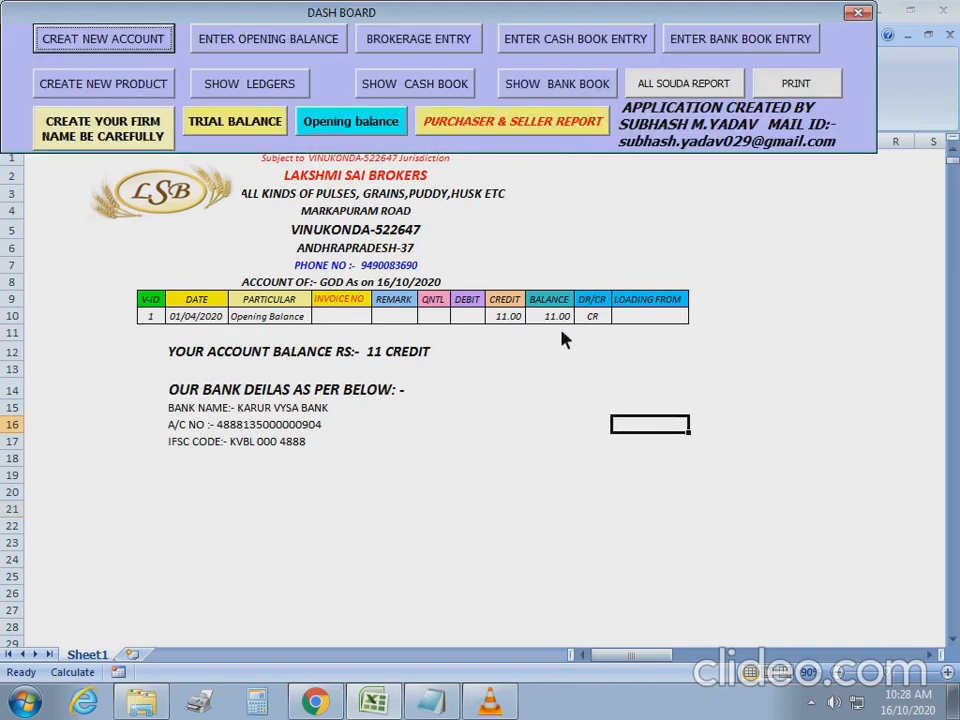
click(245, 123)
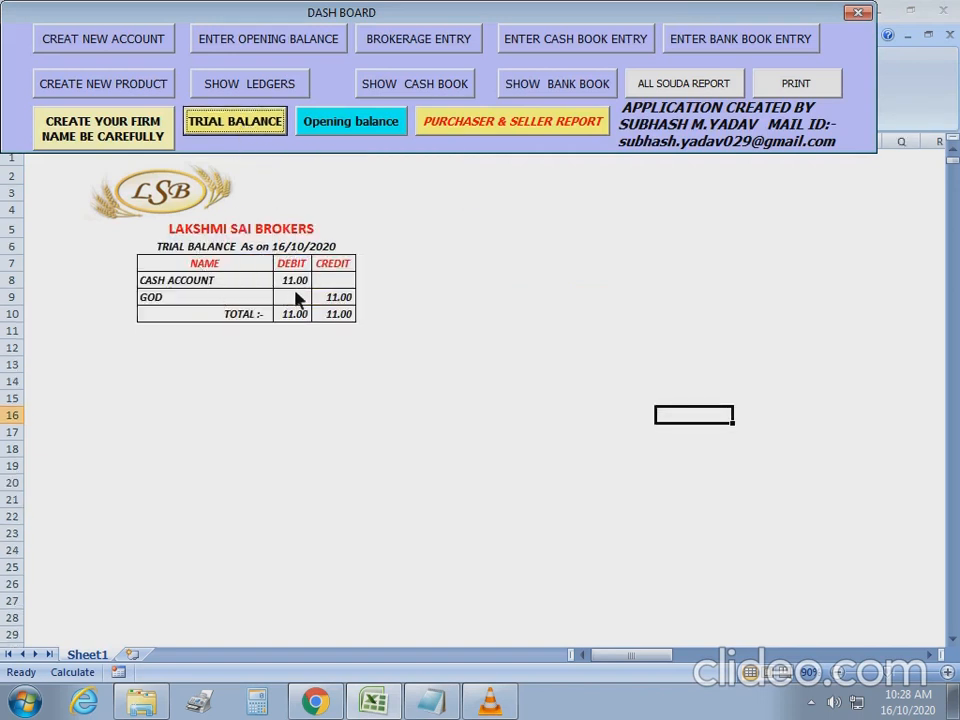
click(383, 124)
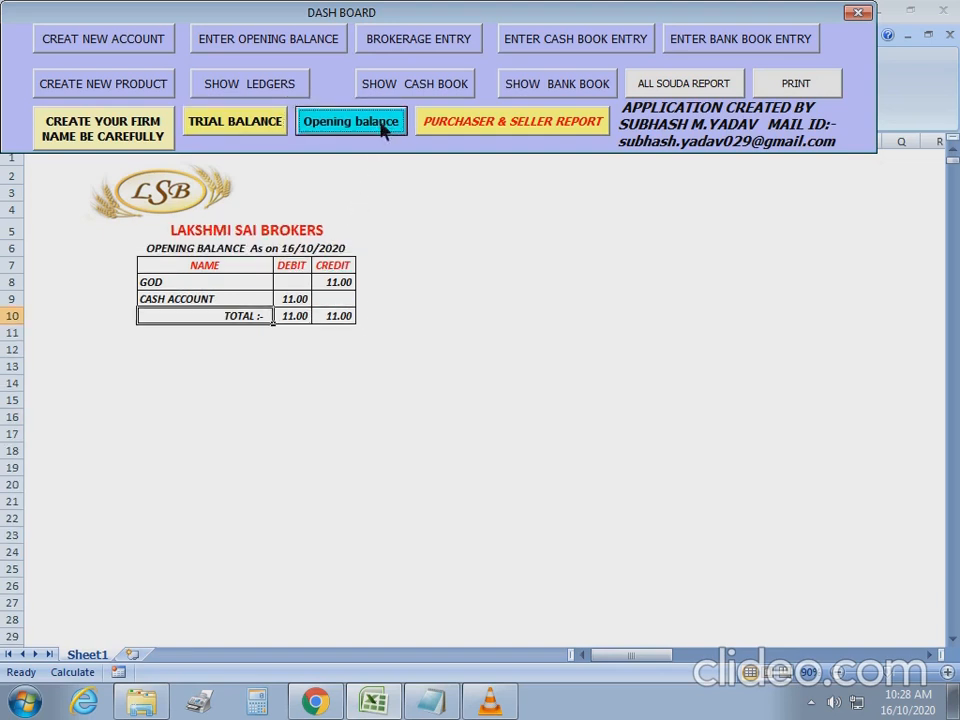
click(340, 287)
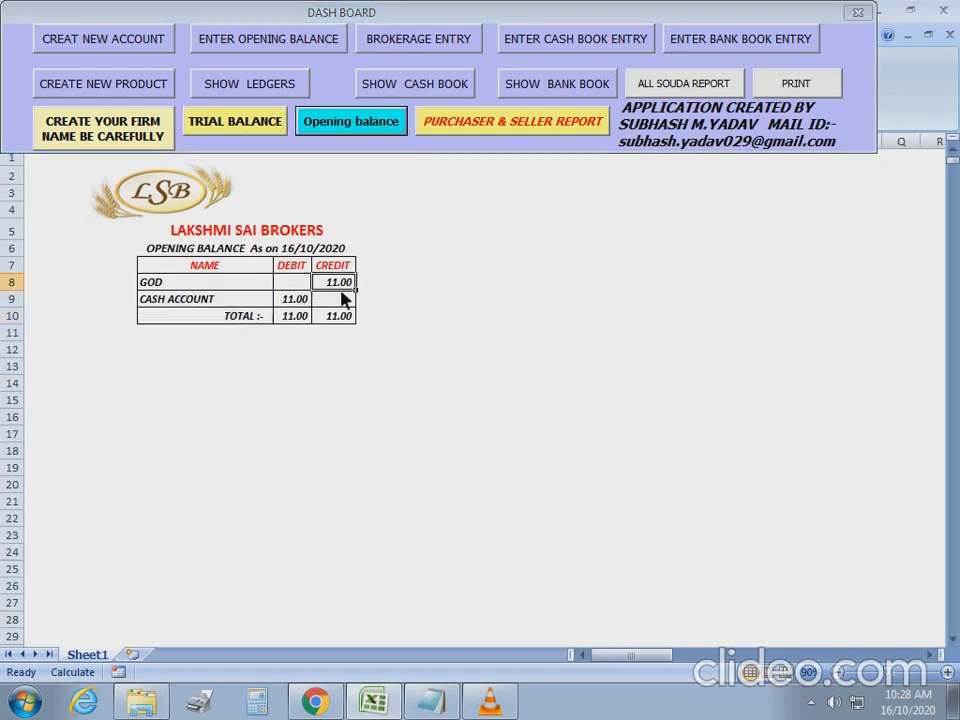
click(229, 301)
click(307, 304)
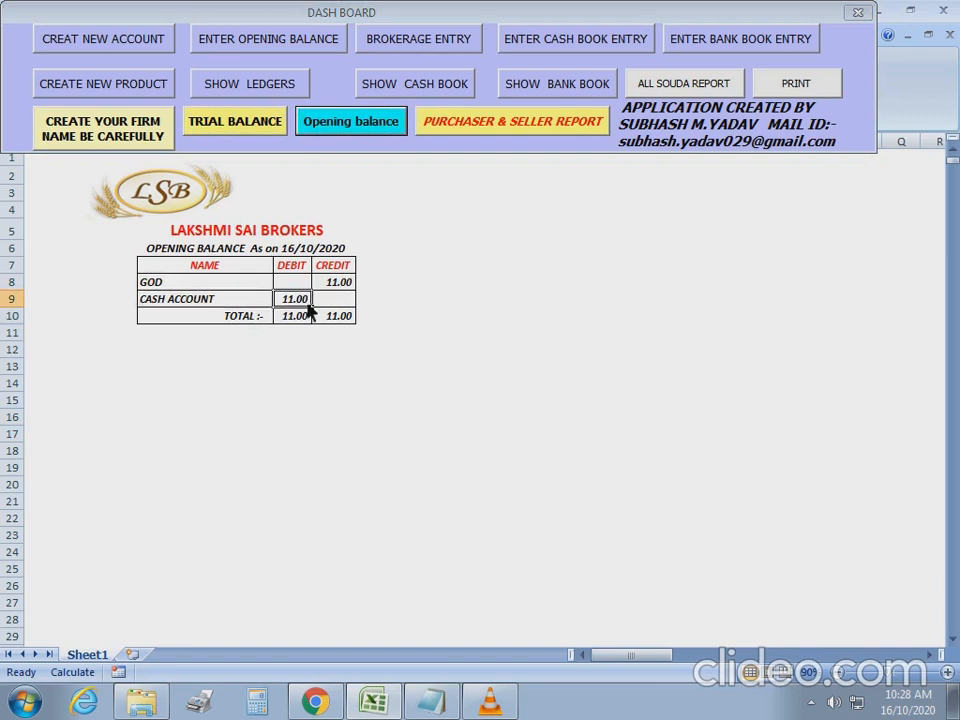
click(534, 124)
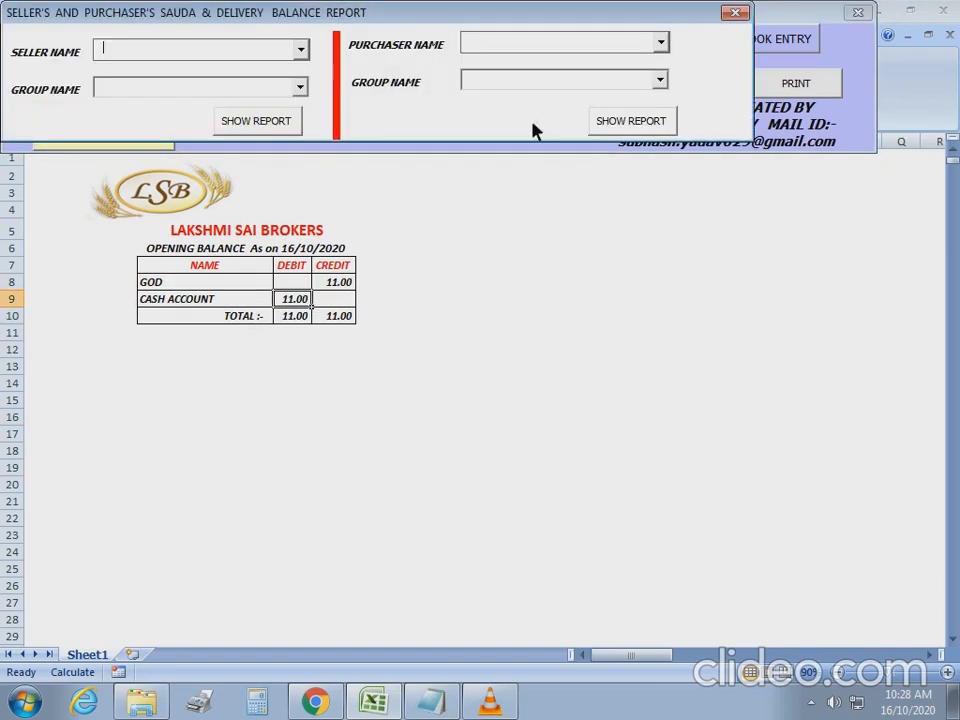
click(301, 50)
click(300, 88)
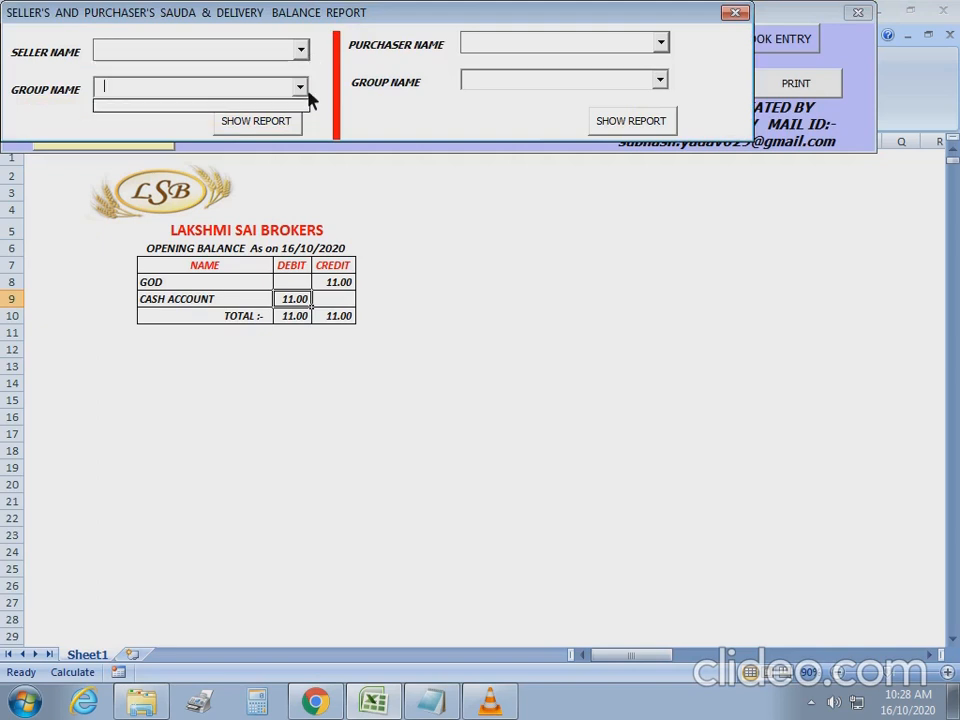
click(661, 43)
click(661, 80)
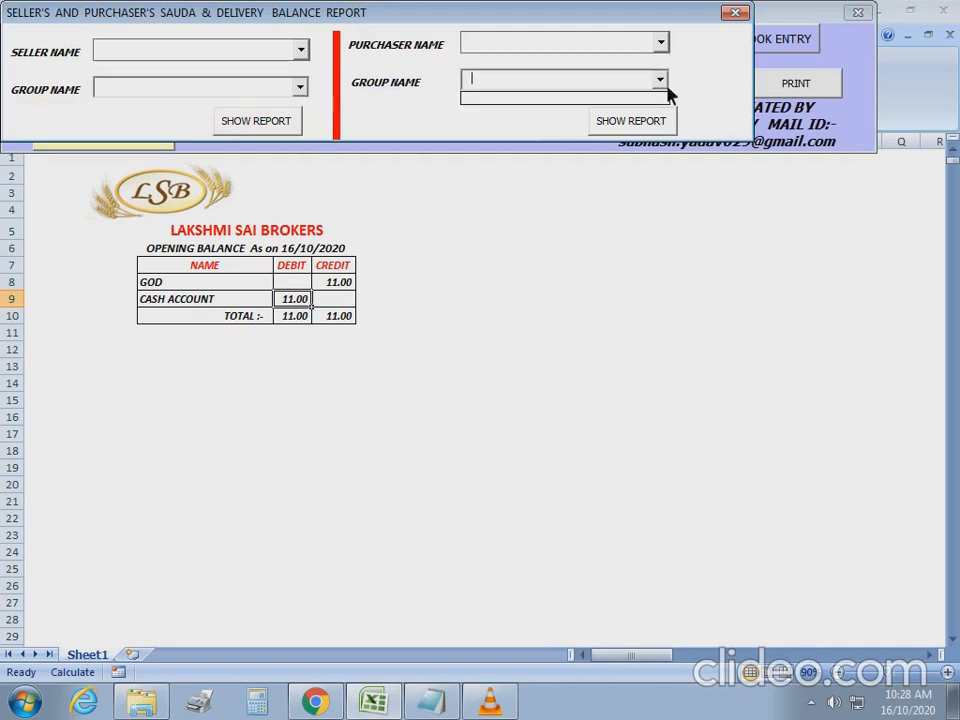
click(667, 87)
click(735, 13)
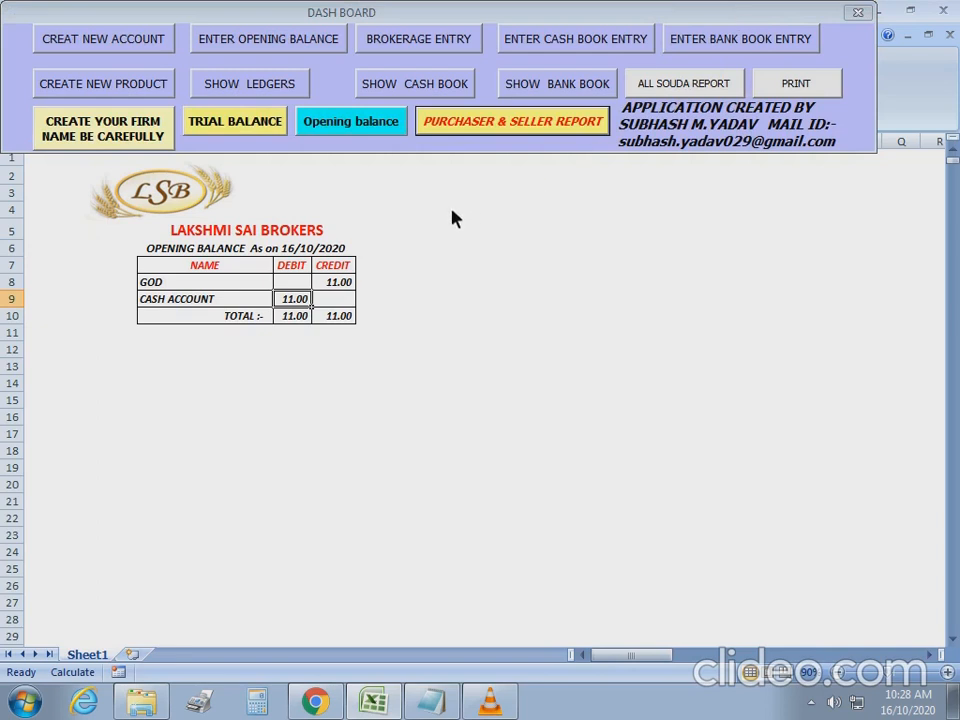
click(117, 90)
click(532, 233)
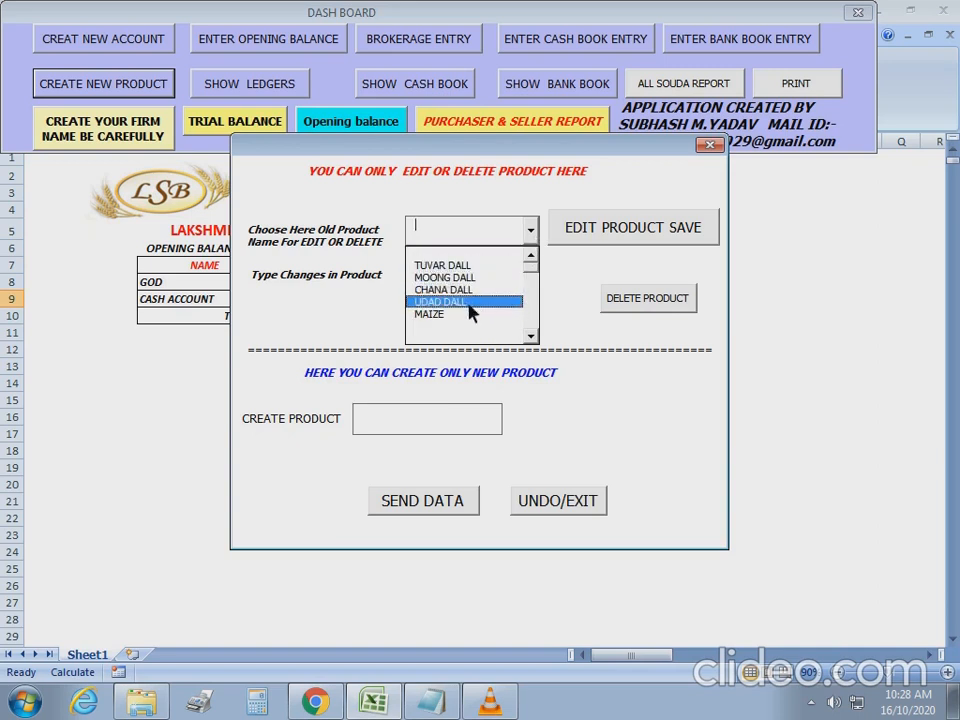
click(575, 282)
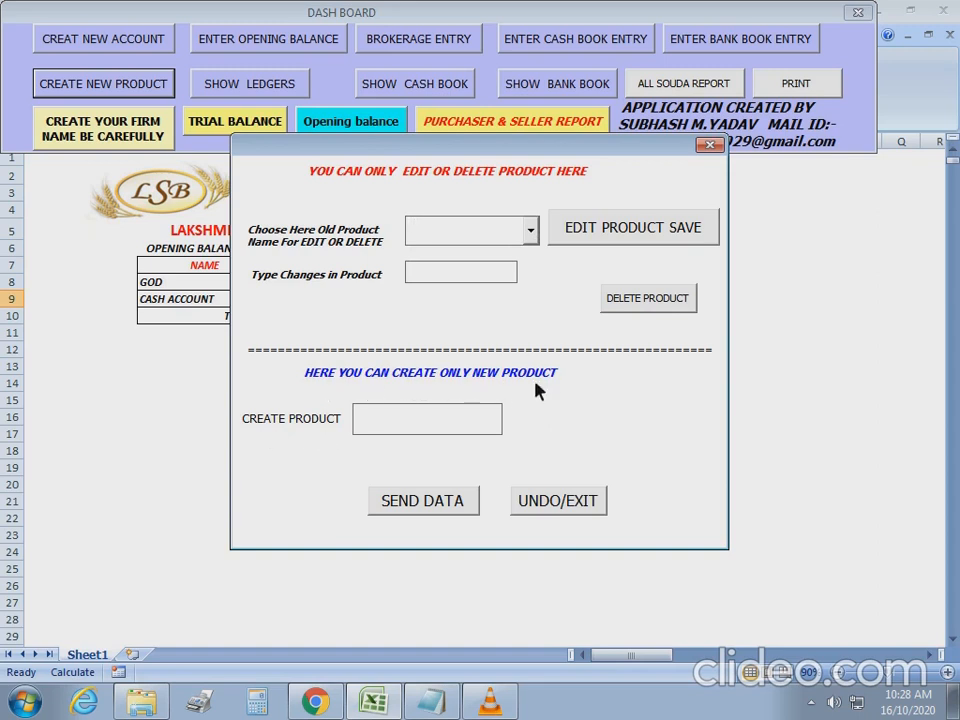
click(710, 145)
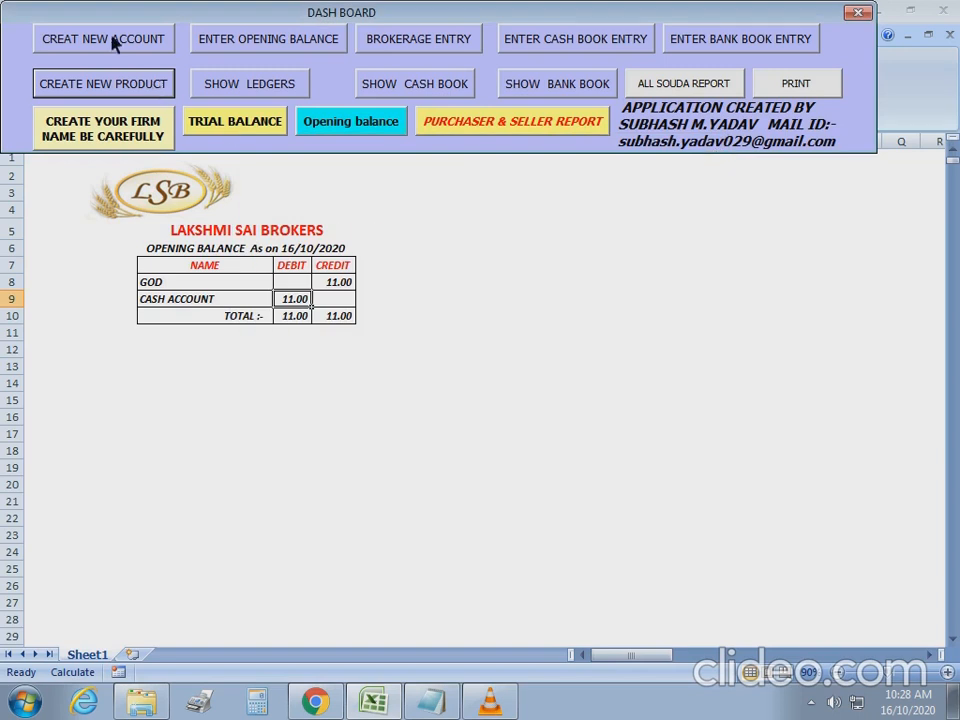
Load BANK ACCOUNT in the account editor and try deleting it, which is refused.
click(112, 40)
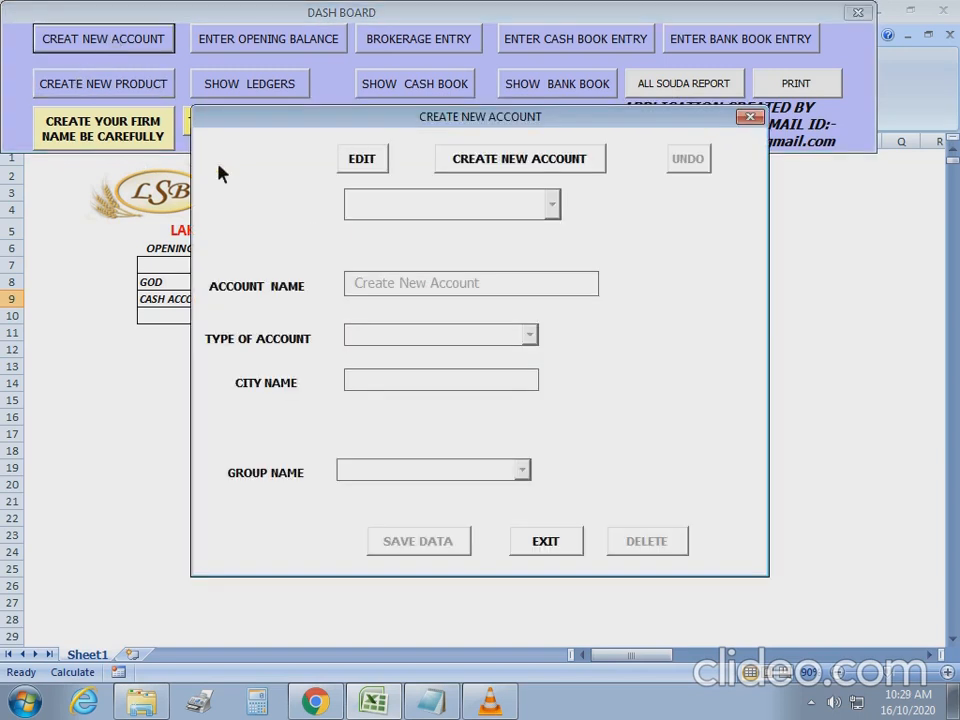
click(373, 167)
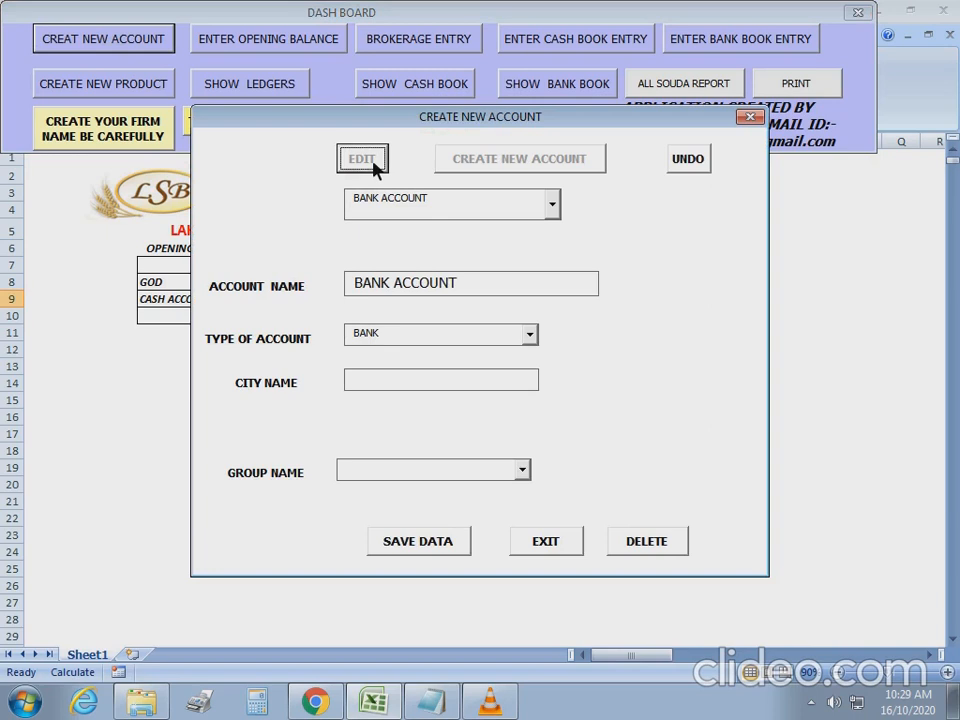
click(551, 204)
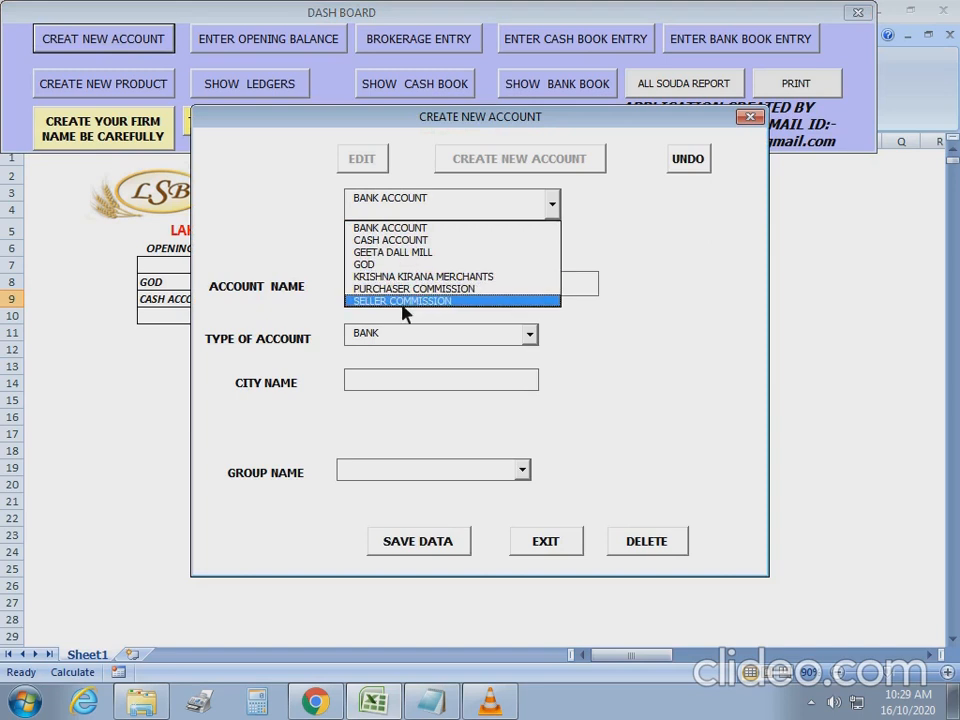
click(395, 227)
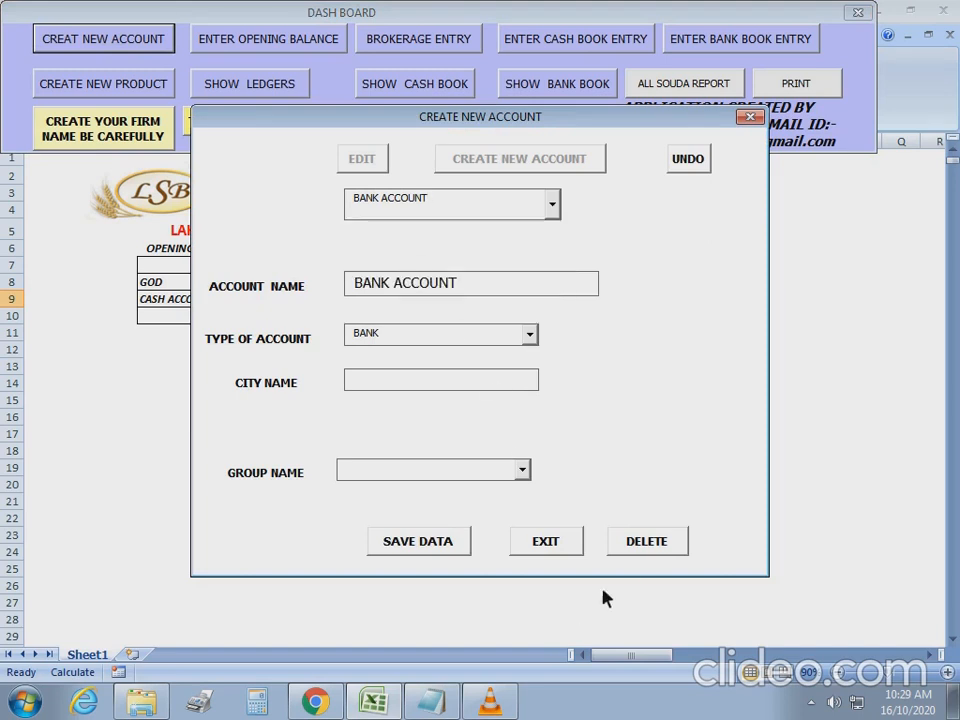
click(650, 550)
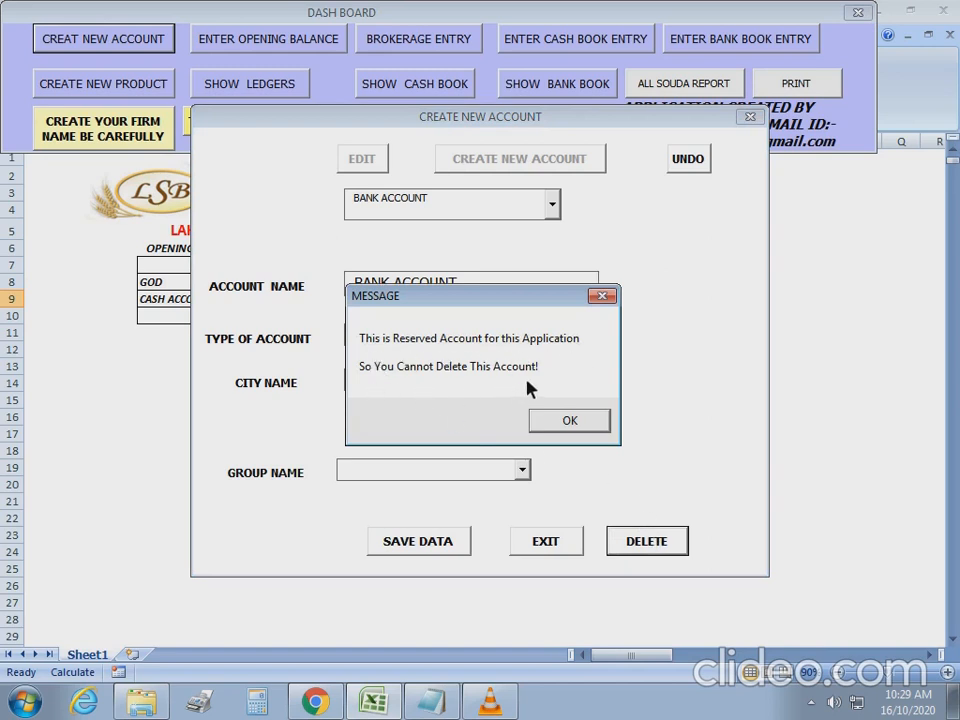
click(560, 430)
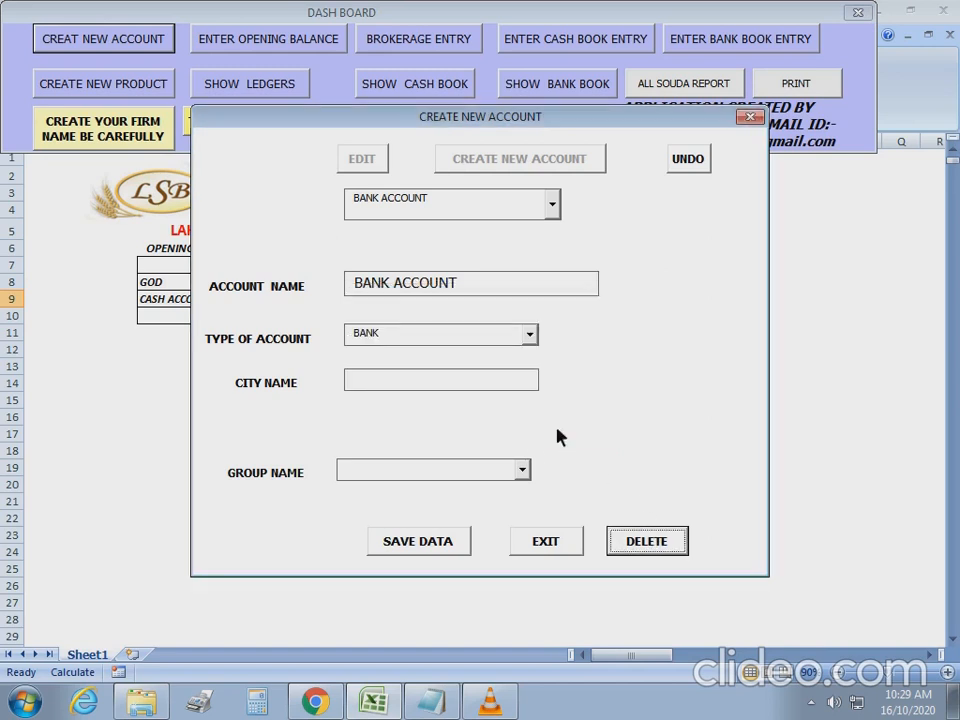
Try deleting CASH ACCOUNT too, which is refused as a reserved account.
click(551, 204)
click(443, 242)
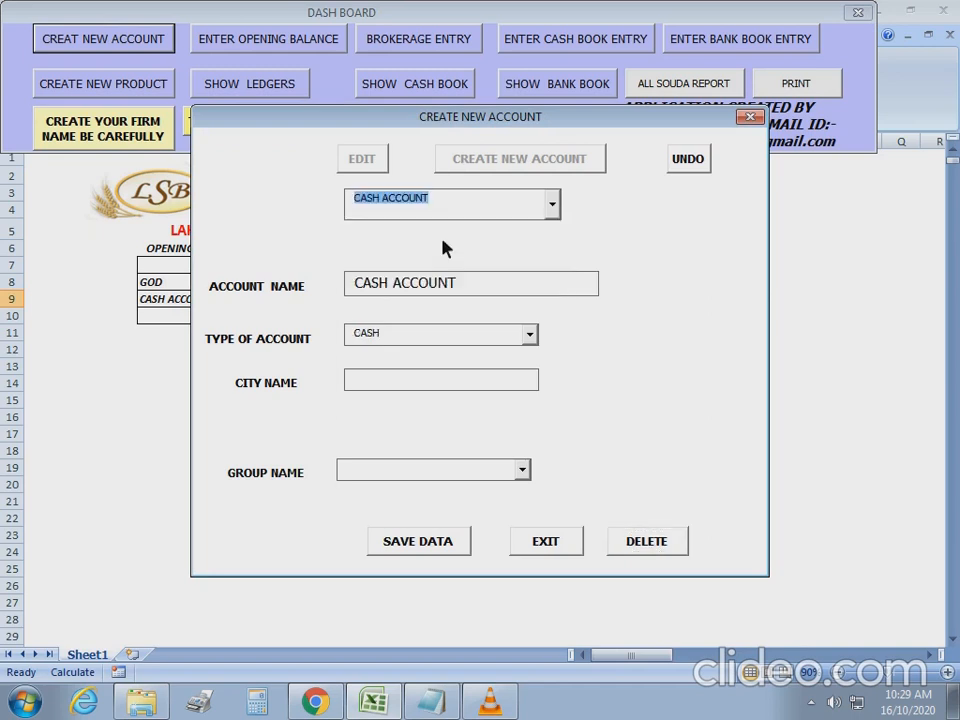
click(643, 541)
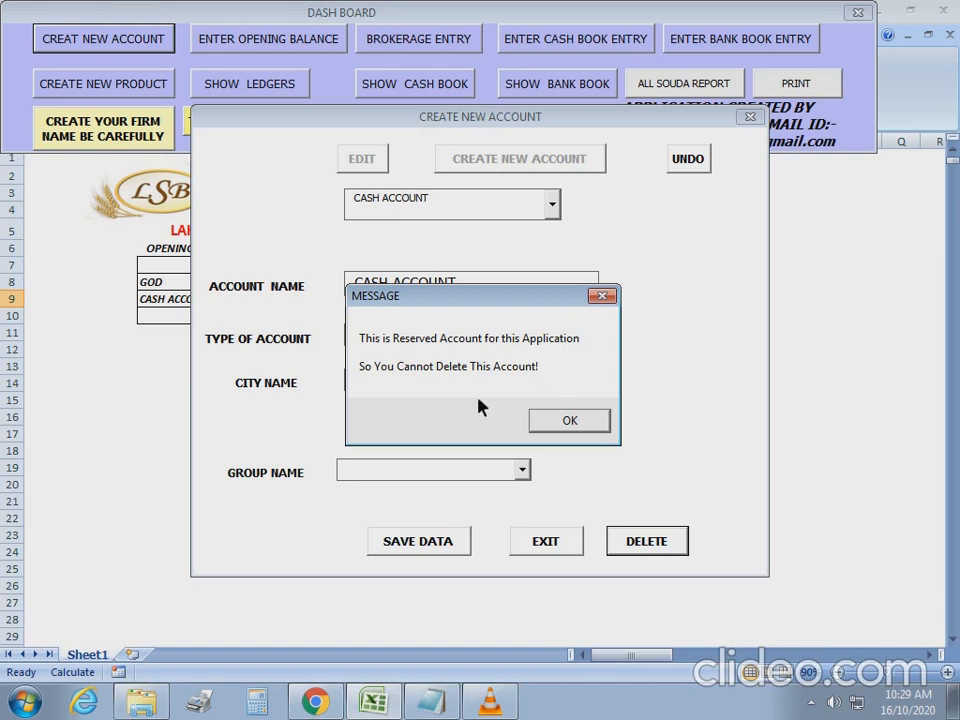
click(567, 432)
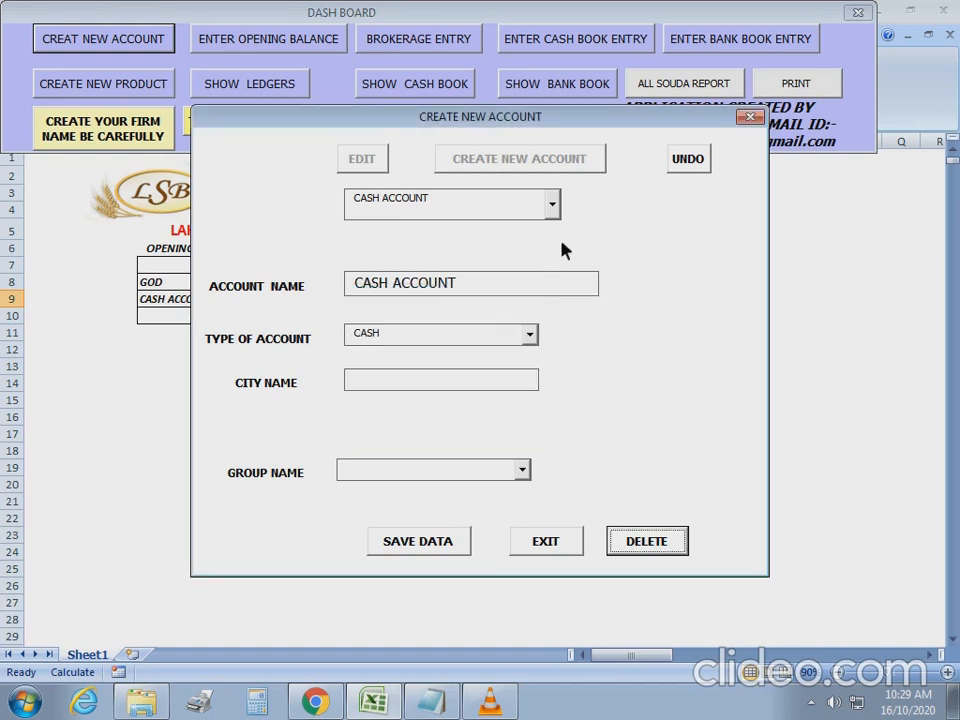
click(552, 205)
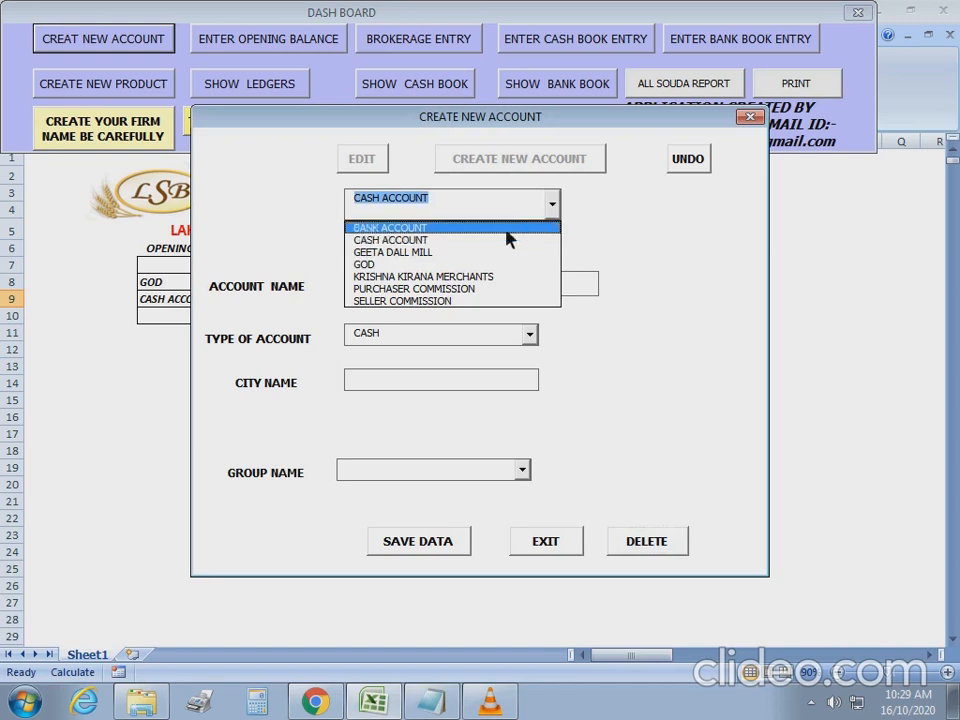
Try deleting PURCHASER COMMISSION and SELLER COMMISSION; both are refused as reserved accounts.
click(396, 290)
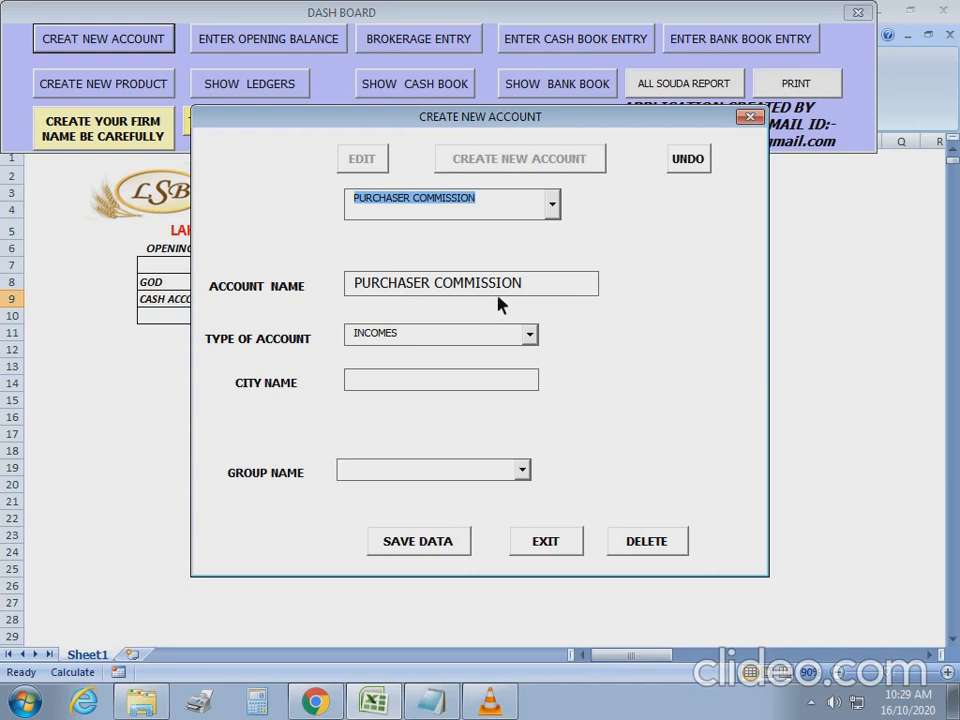
click(655, 547)
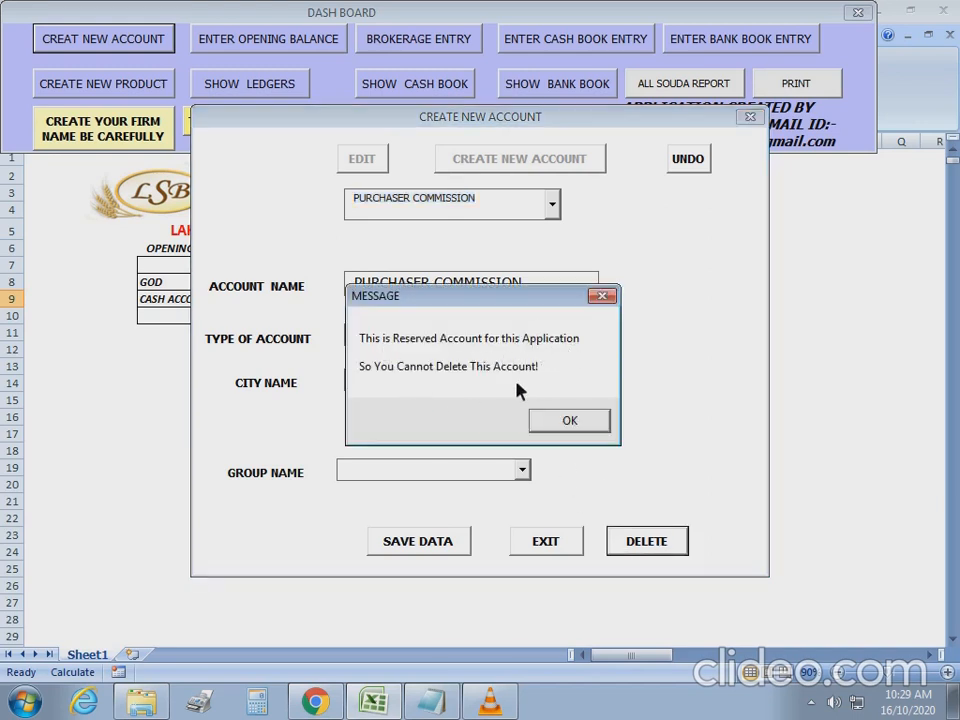
click(567, 421)
click(551, 204)
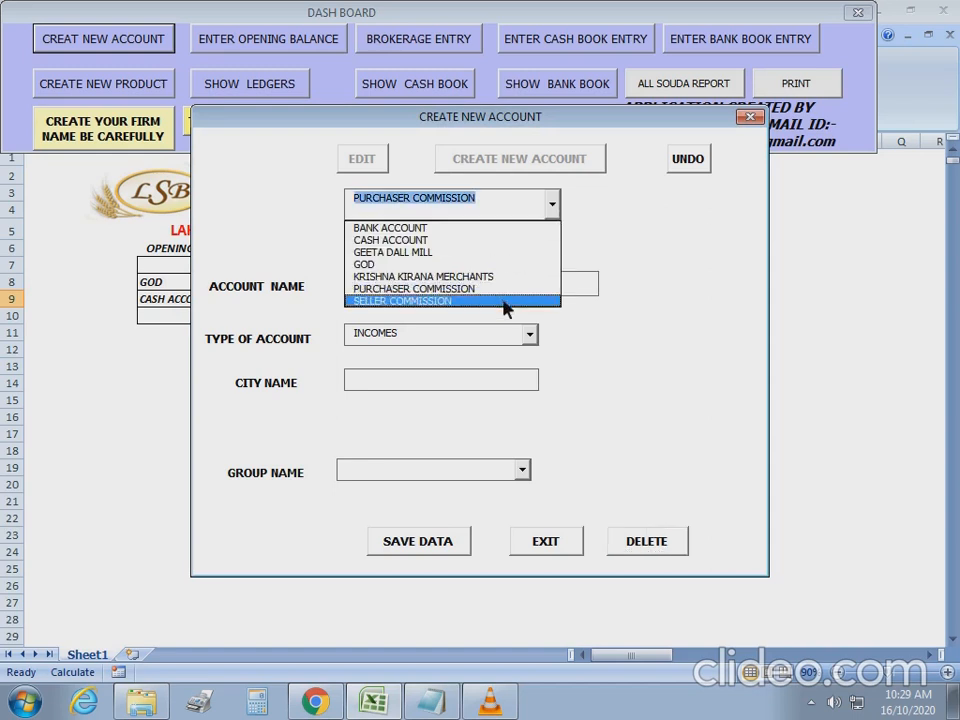
click(465, 304)
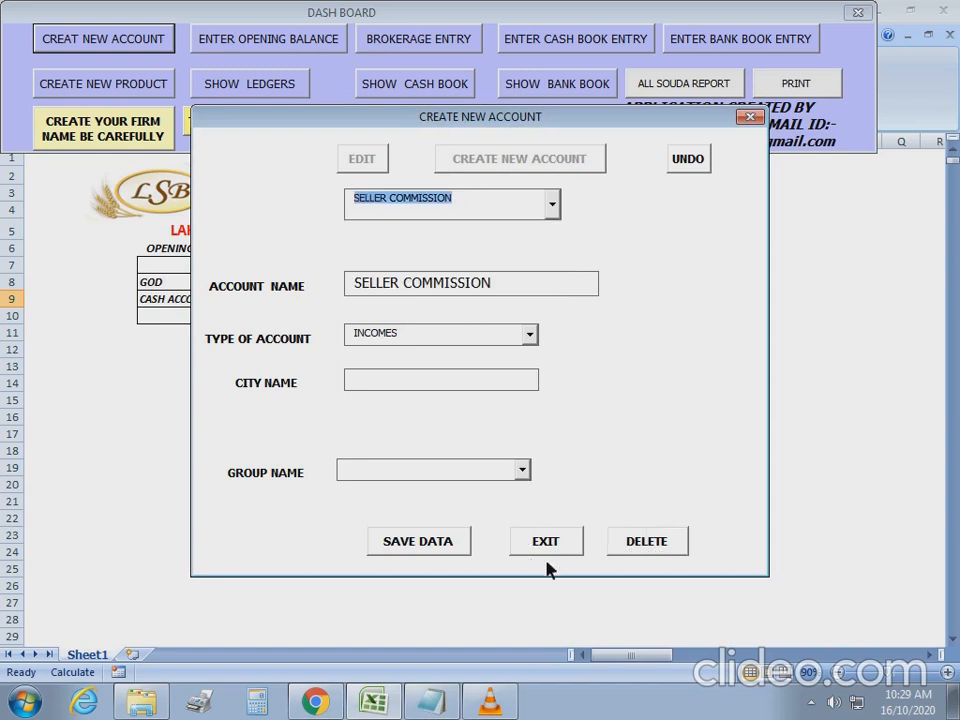
click(640, 548)
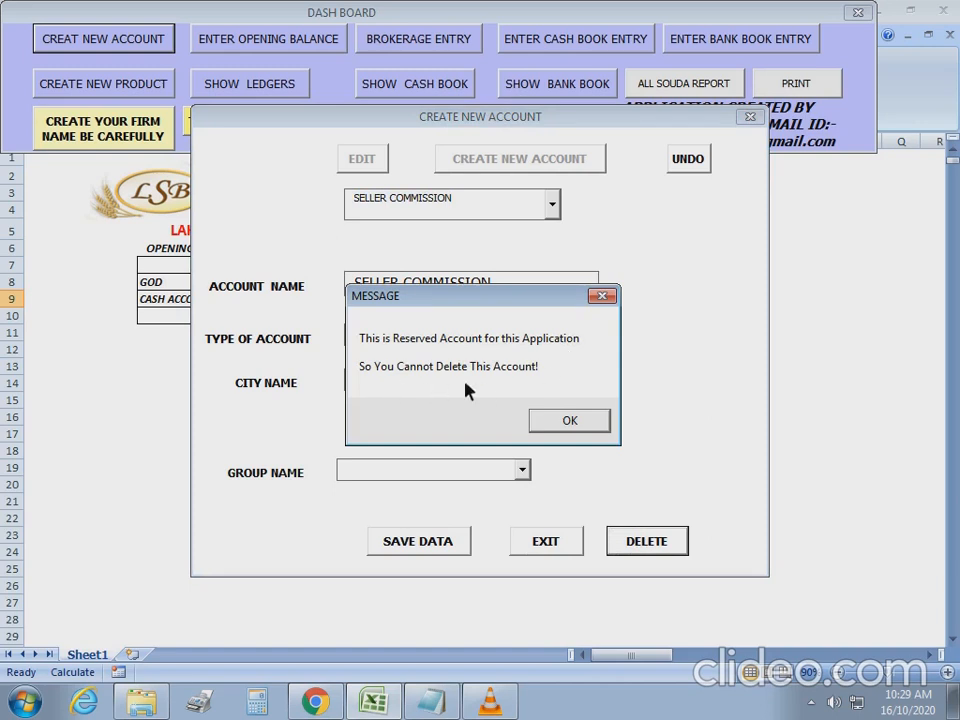
click(554, 424)
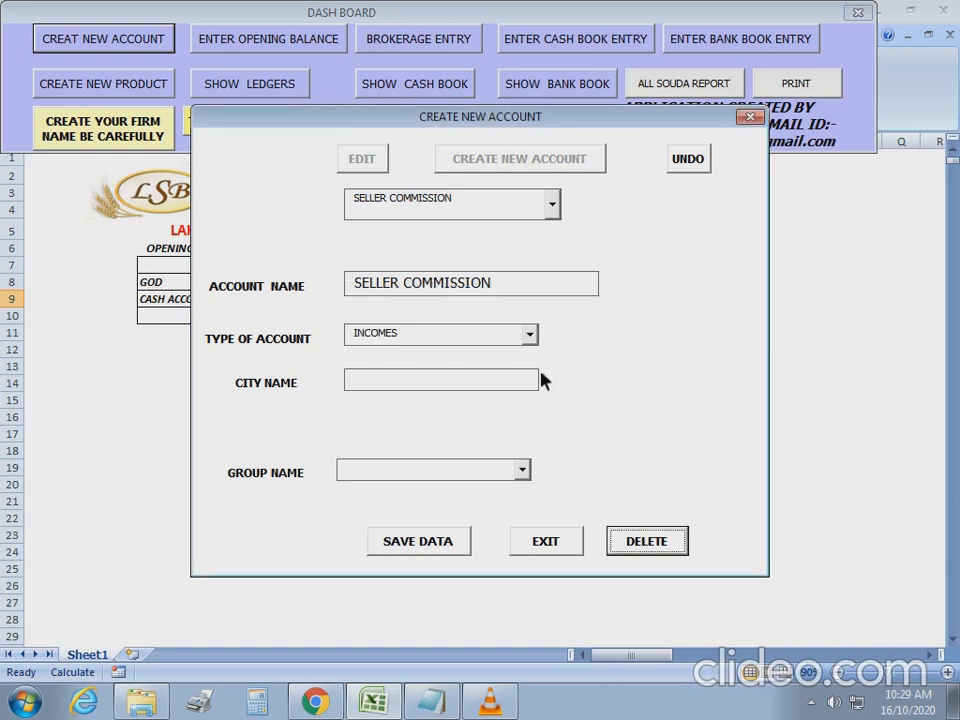
Select the GEETA DALL MILL account and delete it.
click(553, 207)
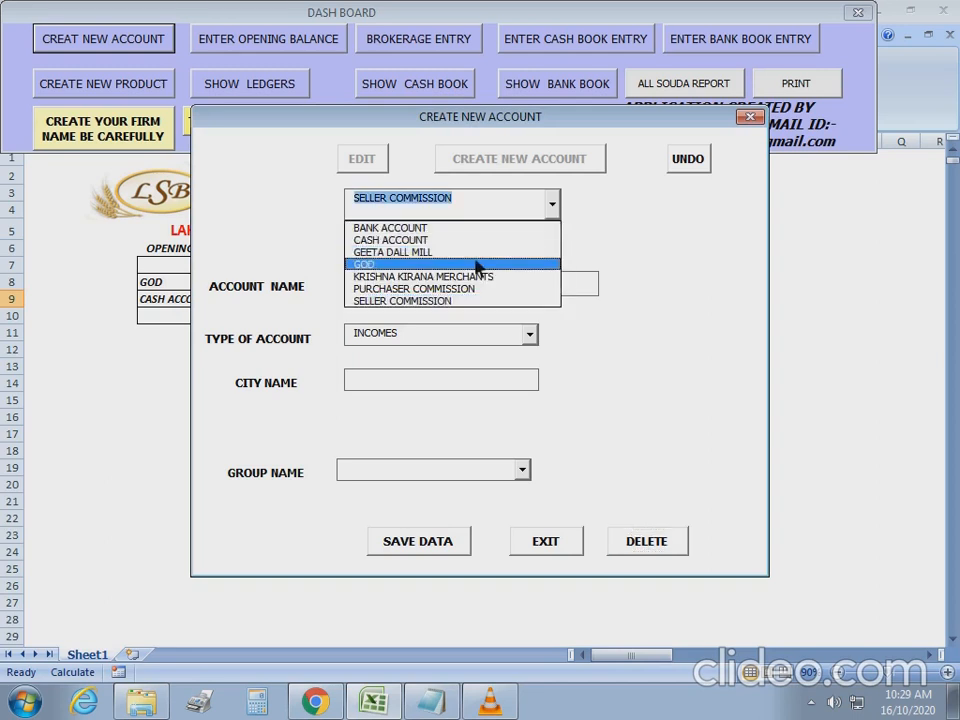
click(415, 252)
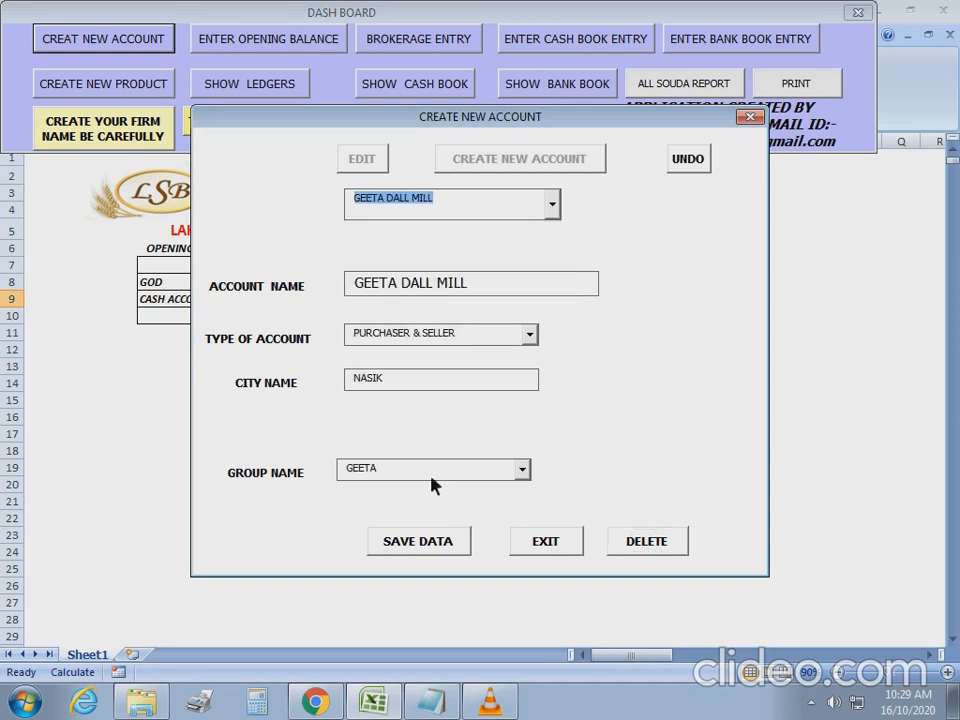
click(636, 543)
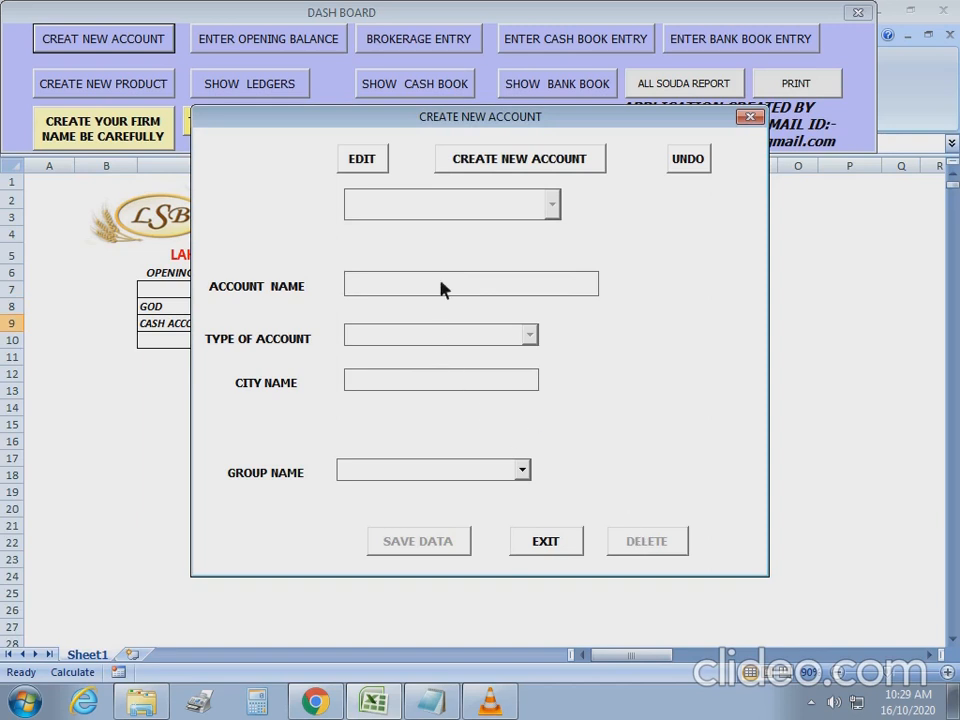
Load KRISHNA KIRANA MERCHANTS in edit mode and delete the account.
click(373, 159)
click(553, 206)
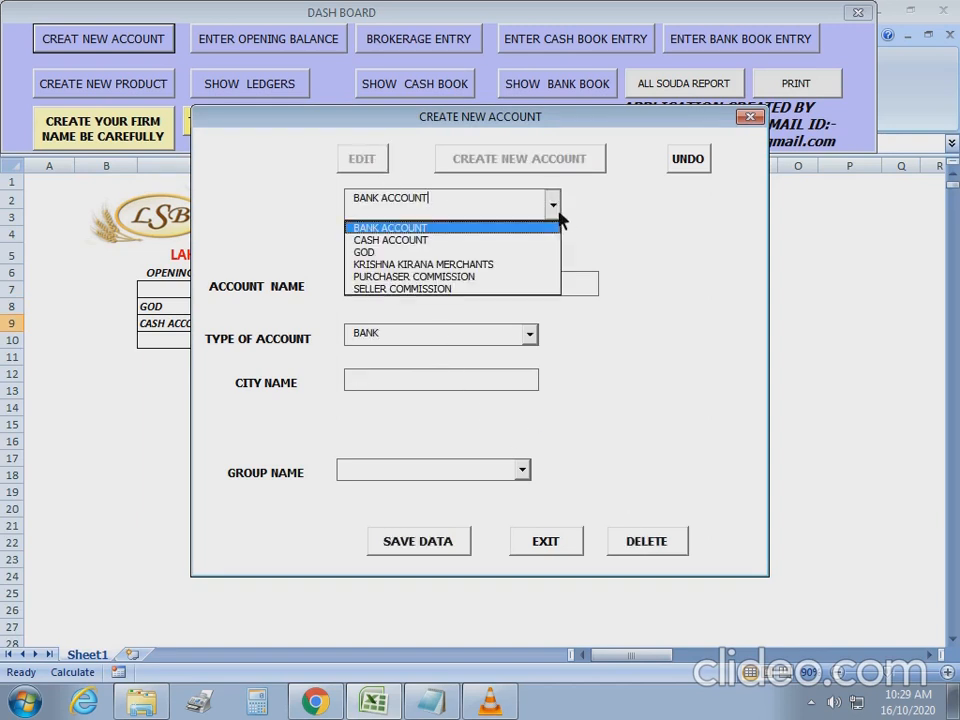
click(395, 265)
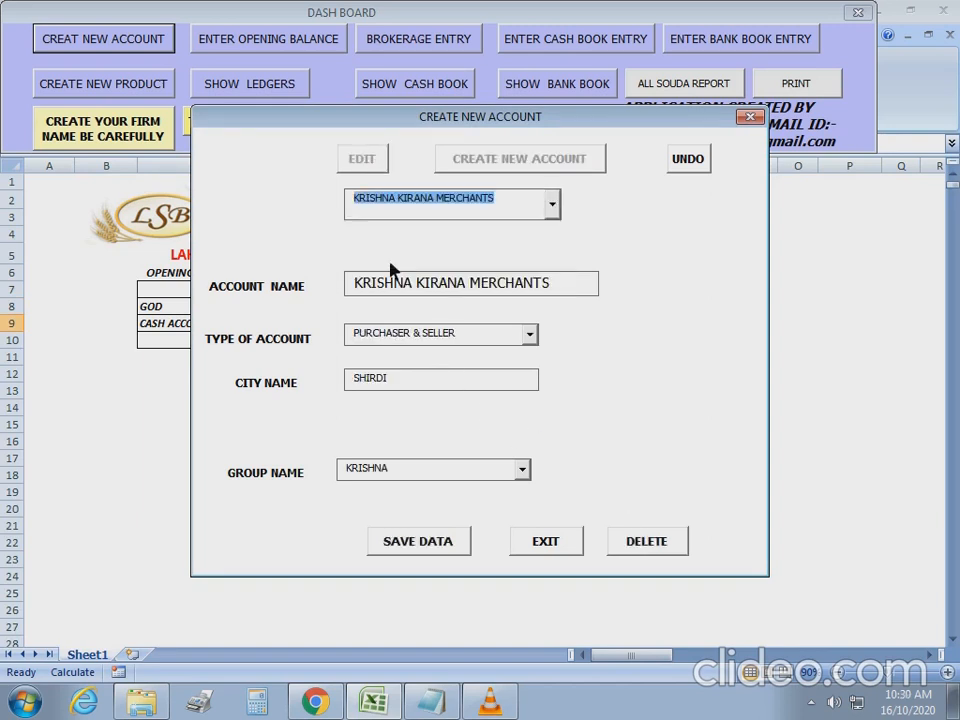
drag(553, 284, 373, 292)
click(646, 541)
Try deleting the GOD account, which is refused because it is already in use.
click(373, 168)
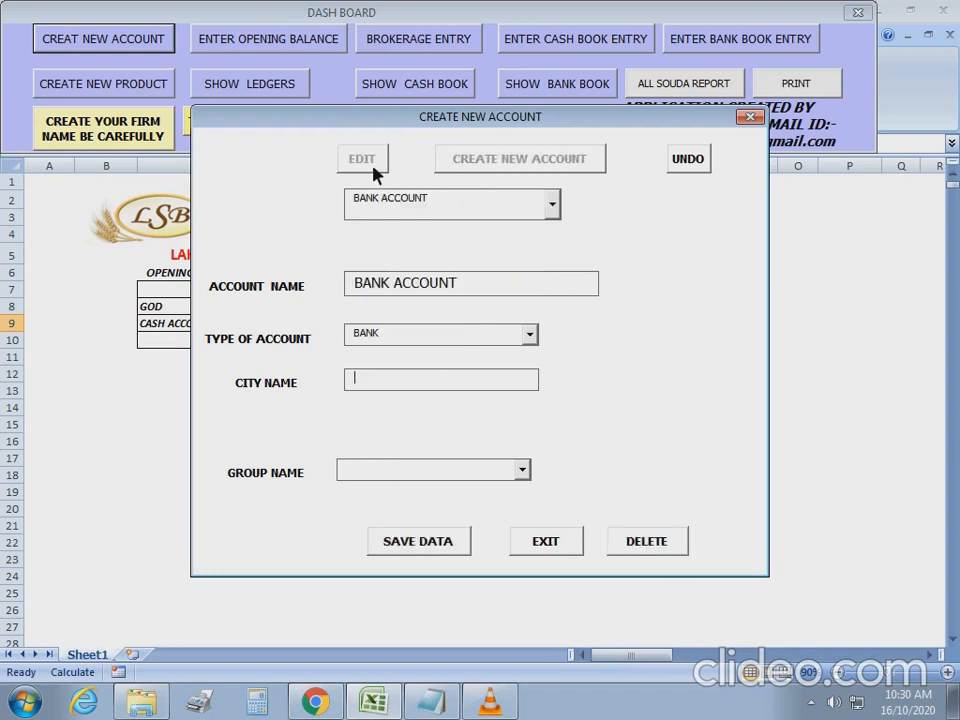
click(552, 205)
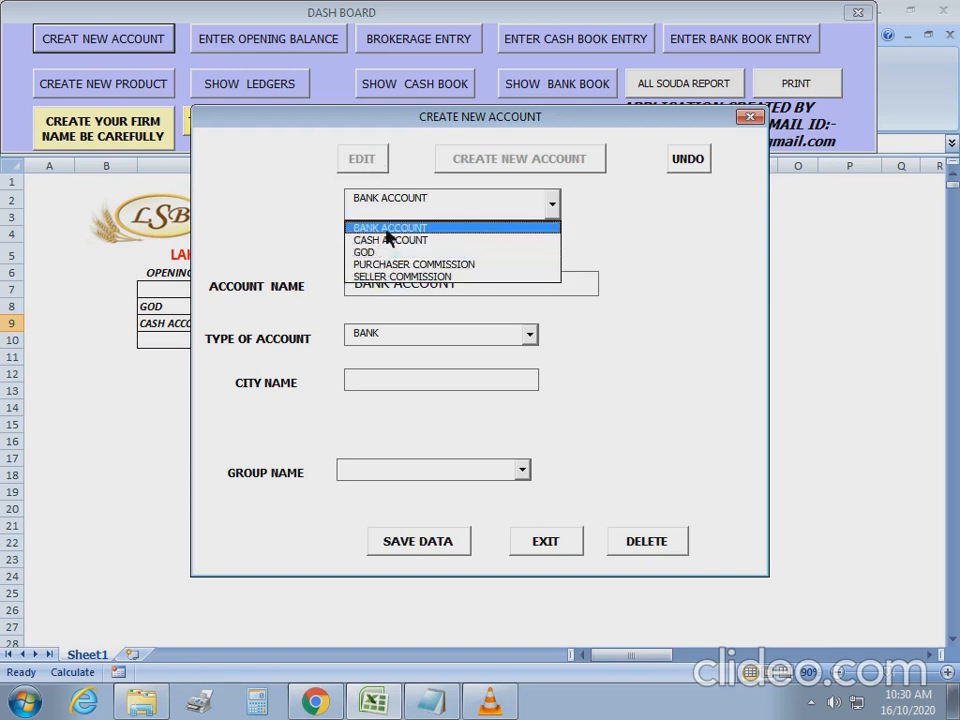
click(375, 254)
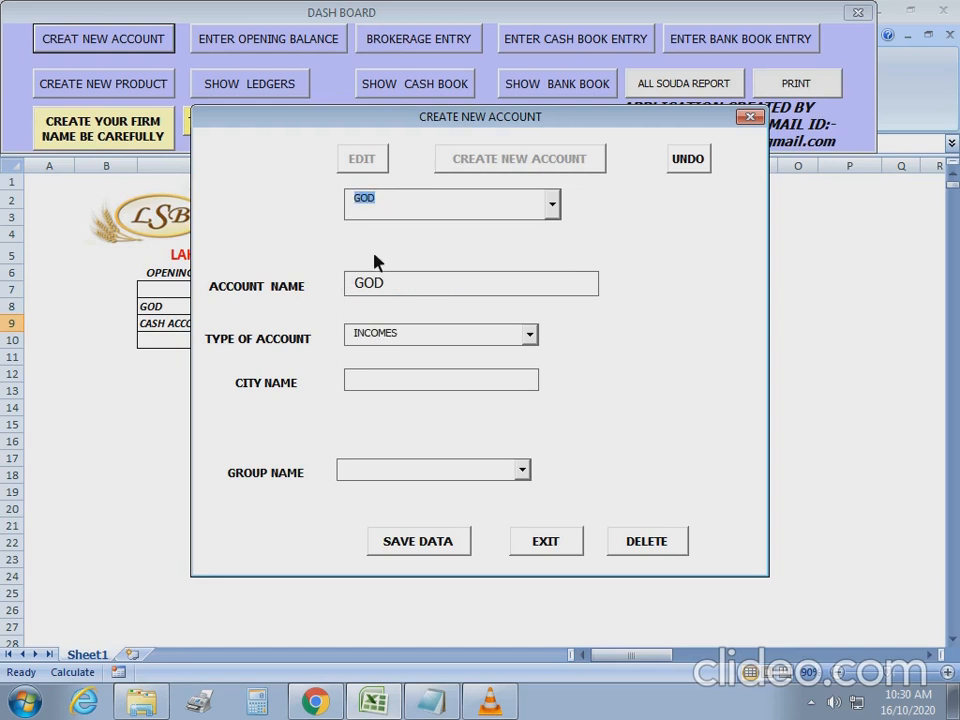
drag(403, 283, 351, 298)
click(648, 545)
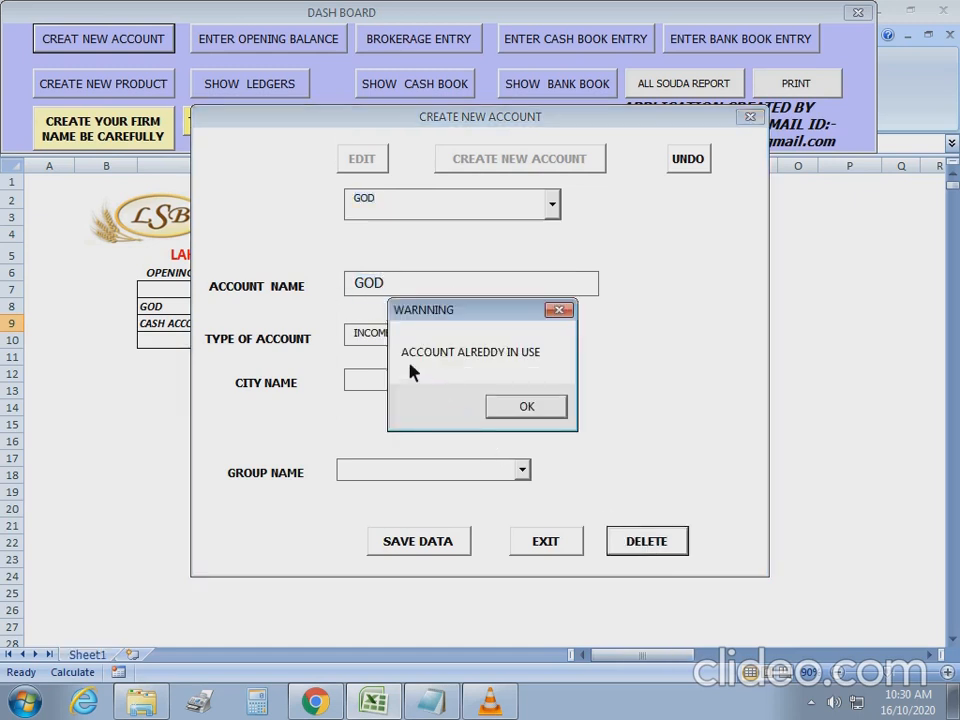
click(534, 404)
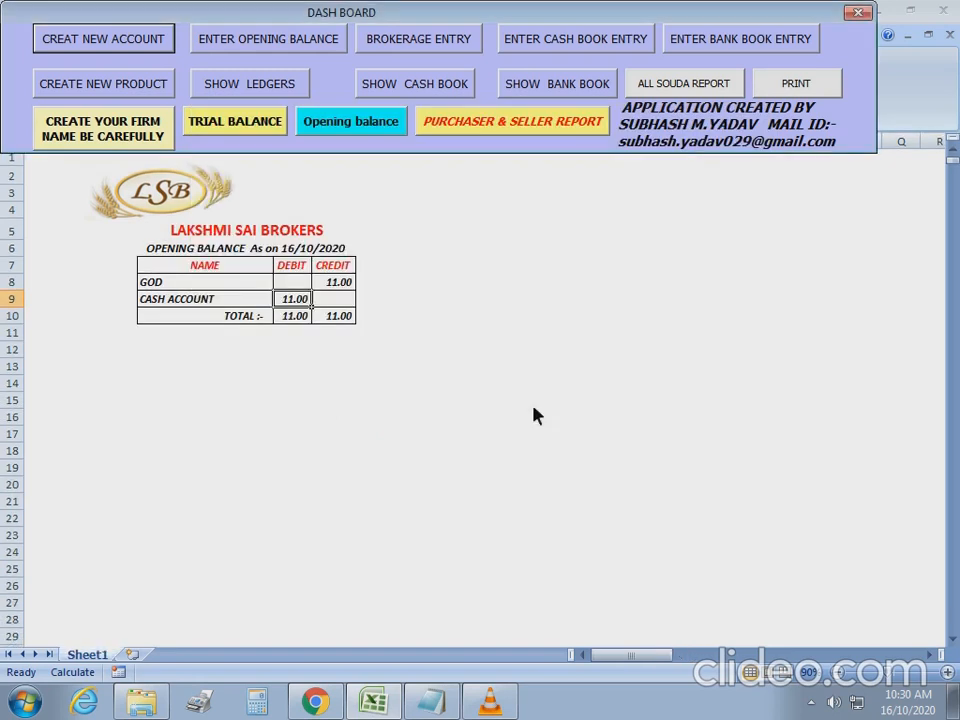
Start a new account GEETA DALL MILL, type PURCHASER & SELLER, city NASIK.
click(175, 285)
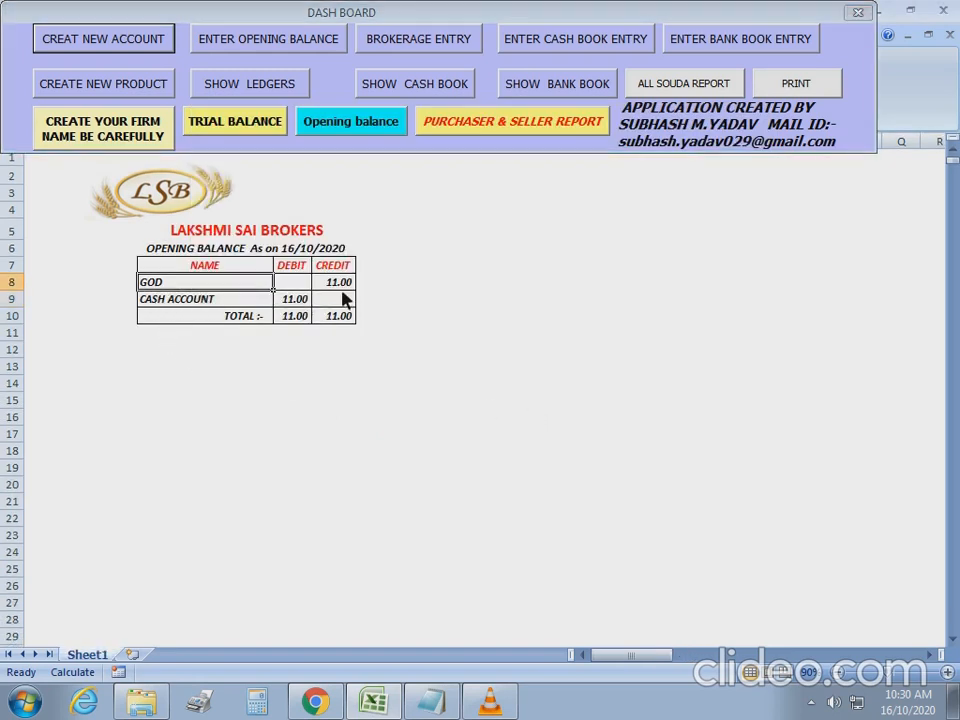
click(138, 46)
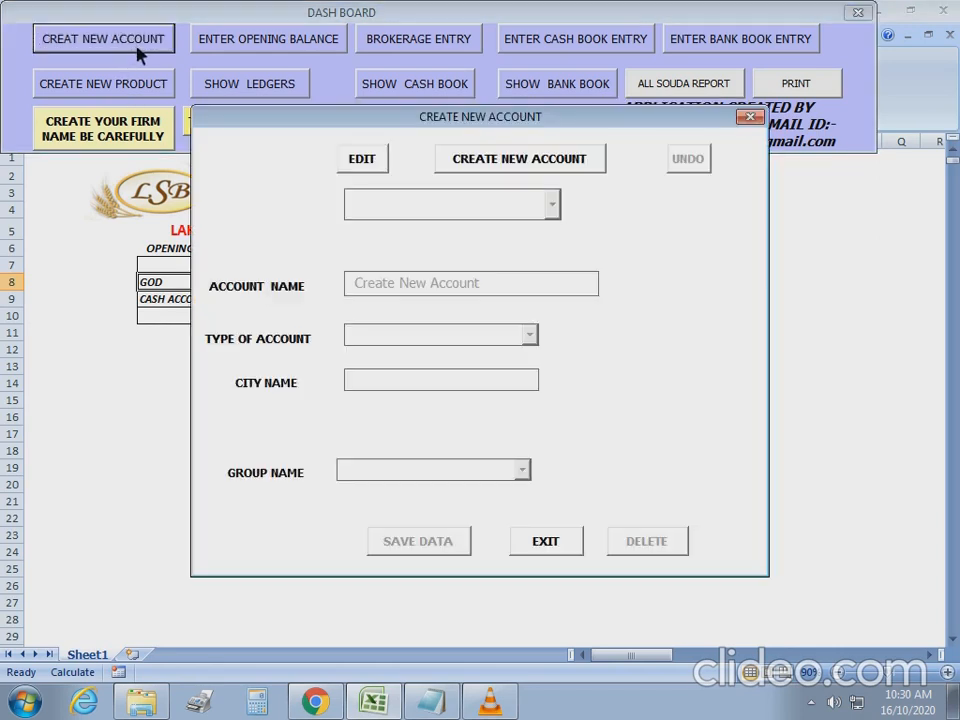
click(505, 163)
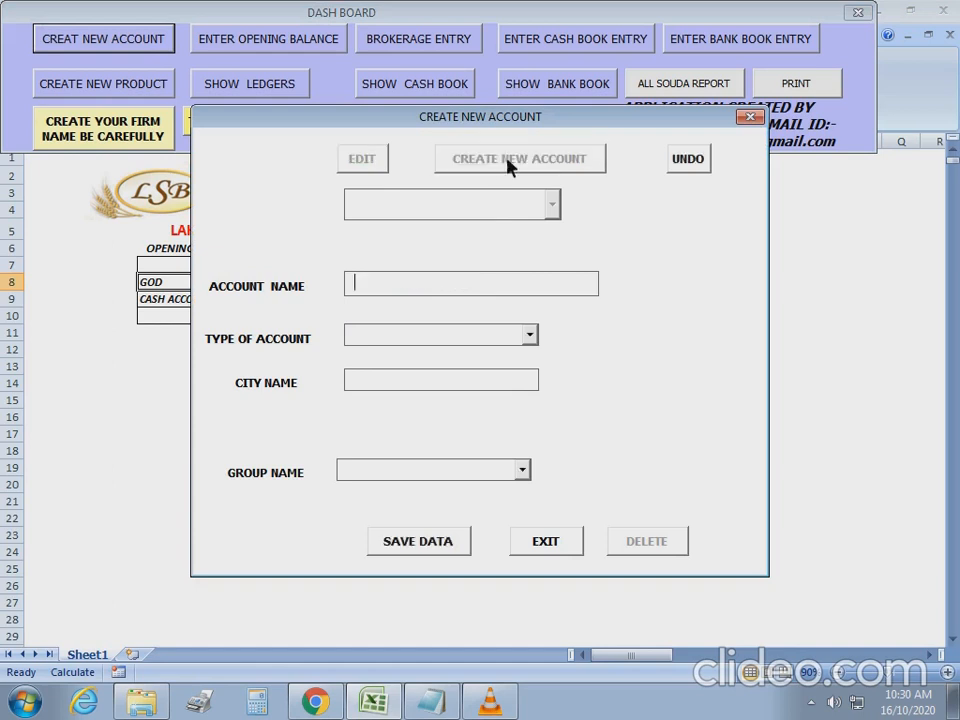
text(geeta dal mill)
key(Tab)
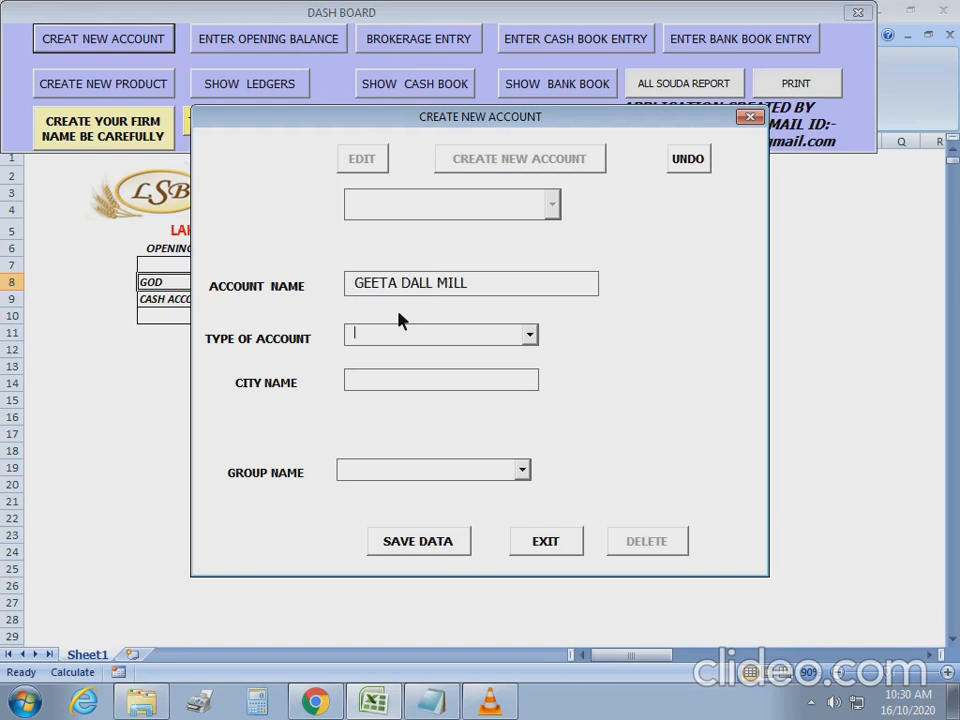
text(p)
key(Tab)
text(nasik)
Set the group name to GEETA and save the new account.
double_click(360, 286)
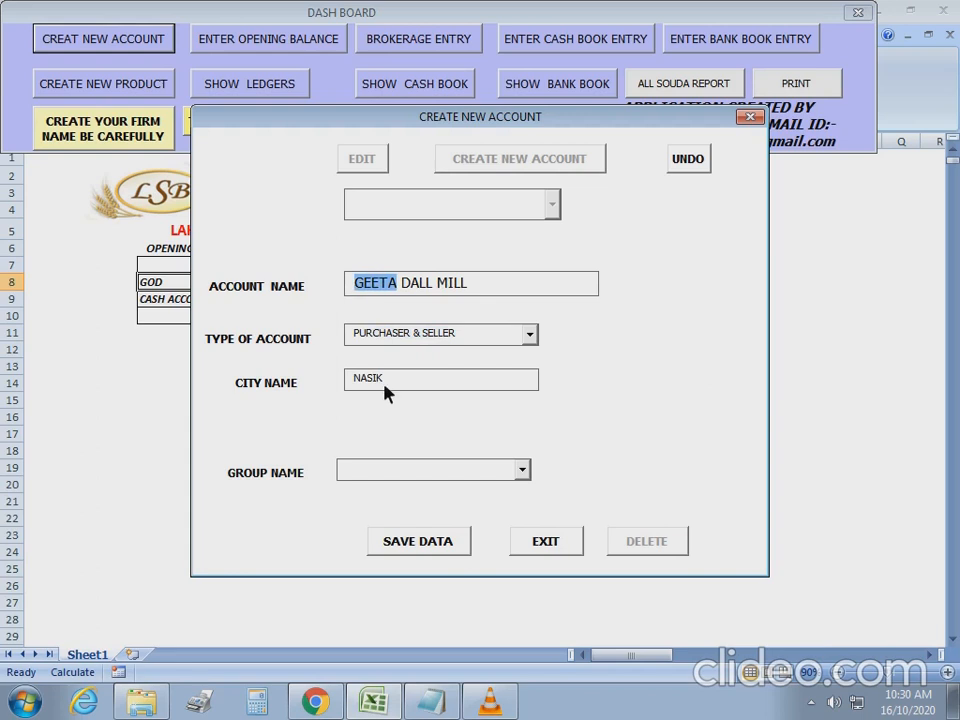
click(377, 470)
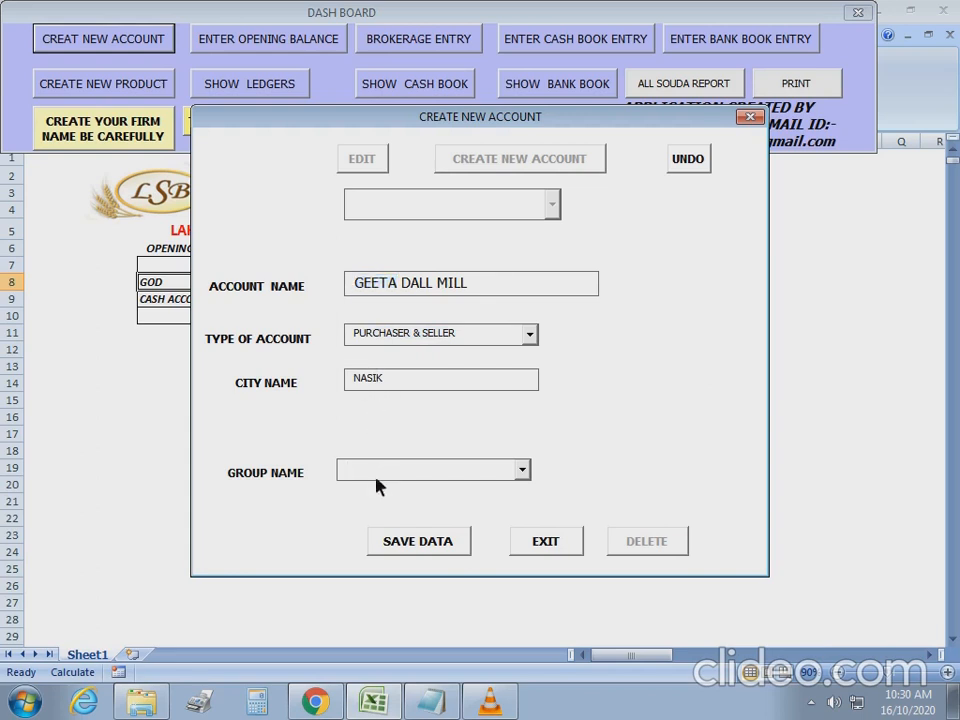
click(522, 470)
click(458, 488)
text(GEETA)
click(434, 545)
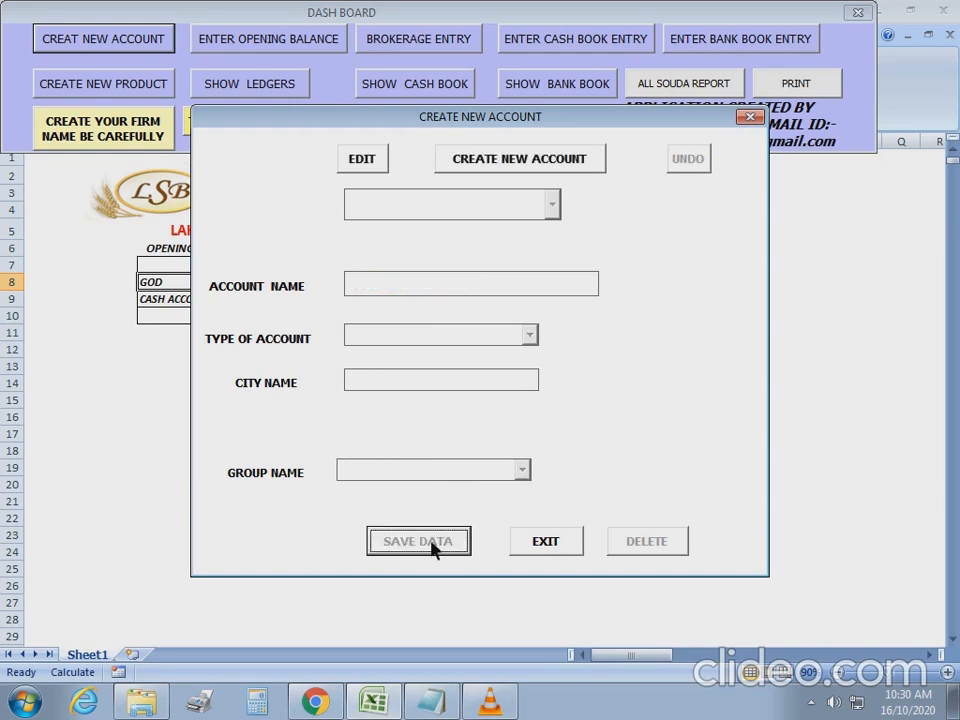
Load GEETA DALL MILL to verify its saved details, then clear the form.
click(362, 160)
click(551, 208)
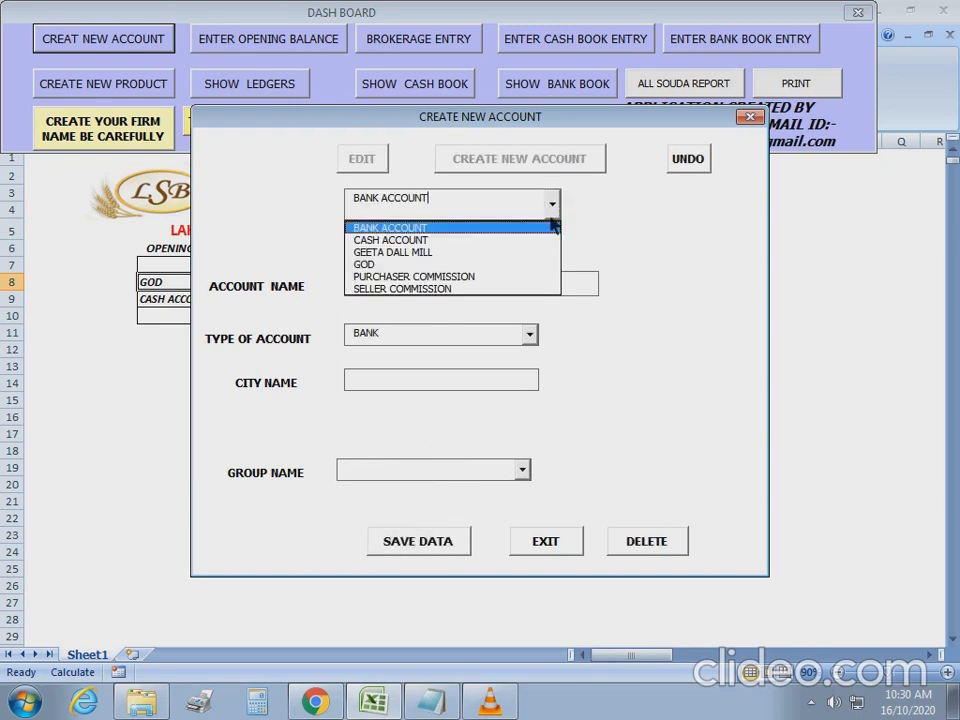
click(388, 254)
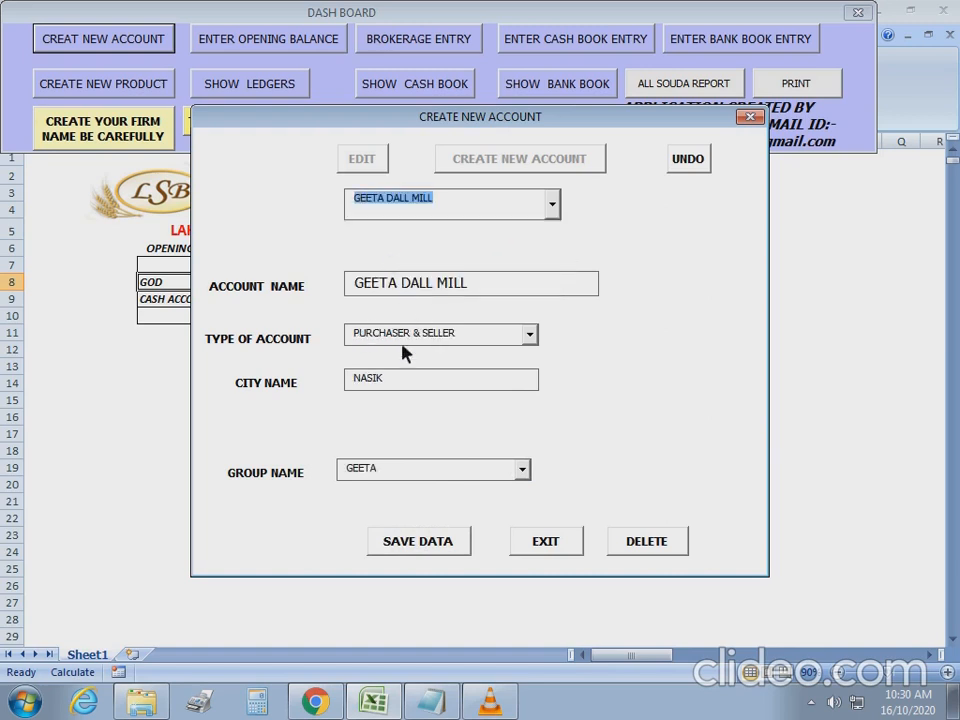
click(692, 161)
Save KRISHNA KIRANA MERCHANTS as PURCHASER & SELLER, city SHIRDI, group KRISHNA.
click(502, 170)
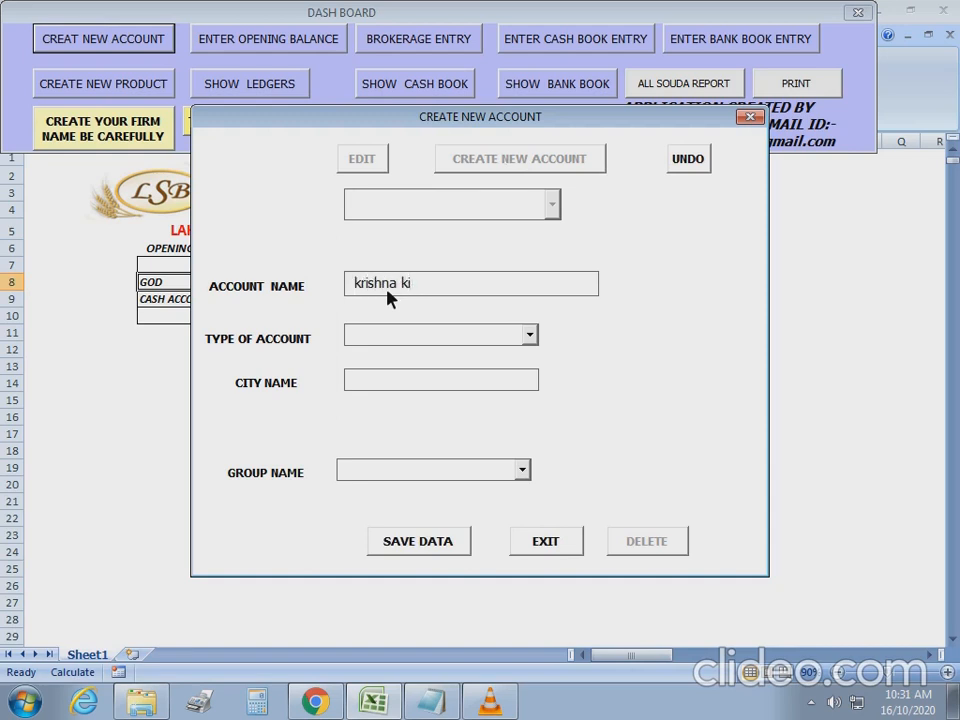
text(rana merchants)
key(Tab)
text(P)
key(Tab)
text(SHIRDI)
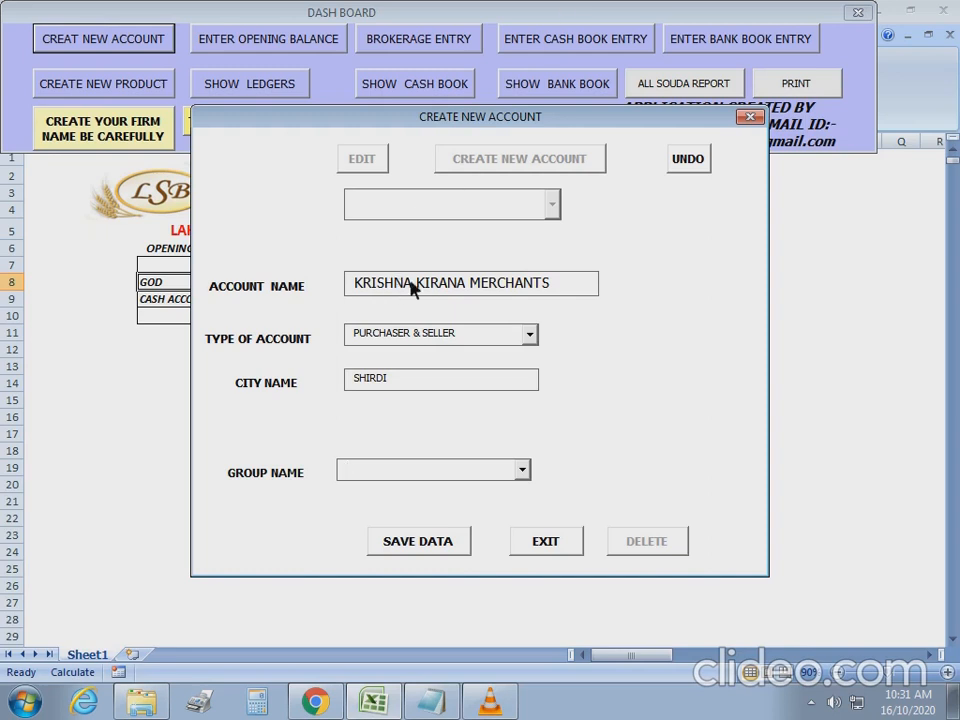
double_click(411, 285)
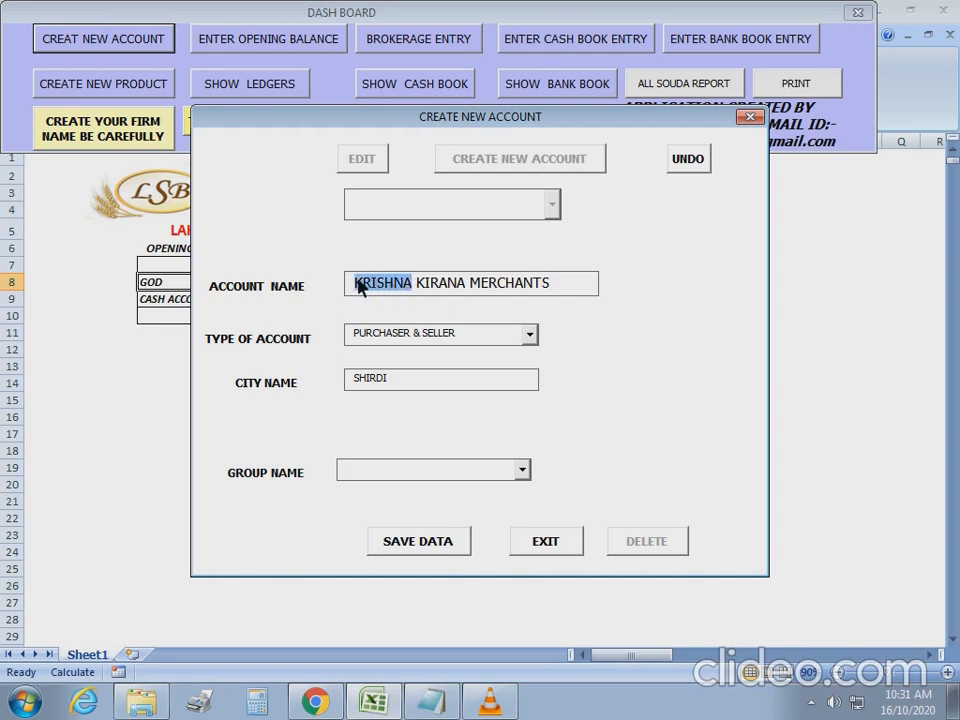
click(388, 478)
text(KRIS)
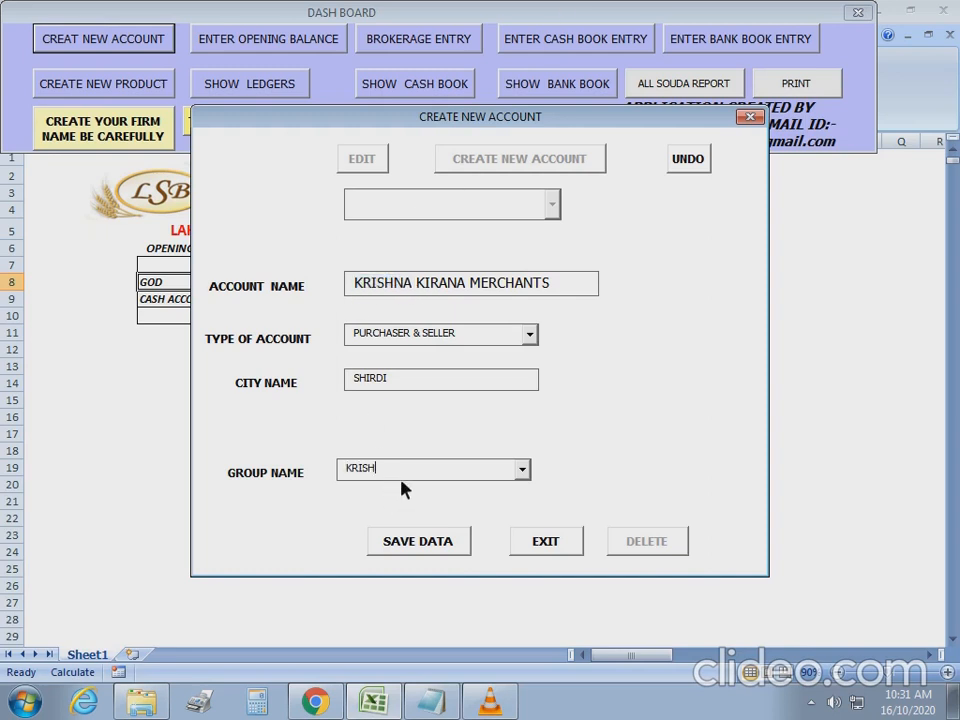
text(HNA)
click(421, 550)
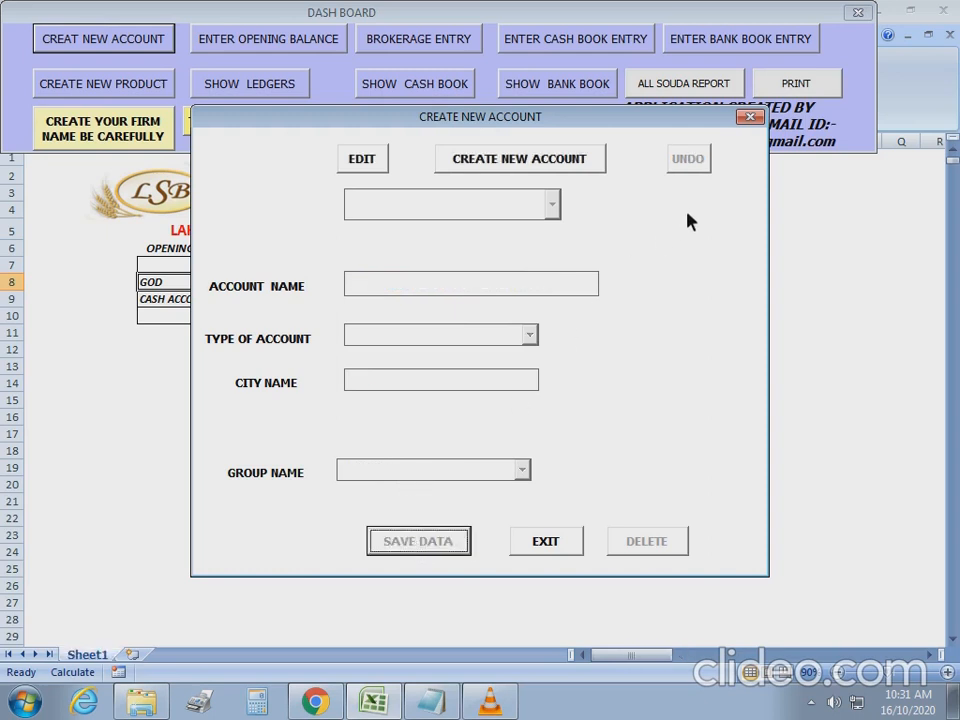
Load BANK ACCOUNT, try then clear a KRISHNA group, undo the edit and close the form.
click(558, 546)
click(134, 39)
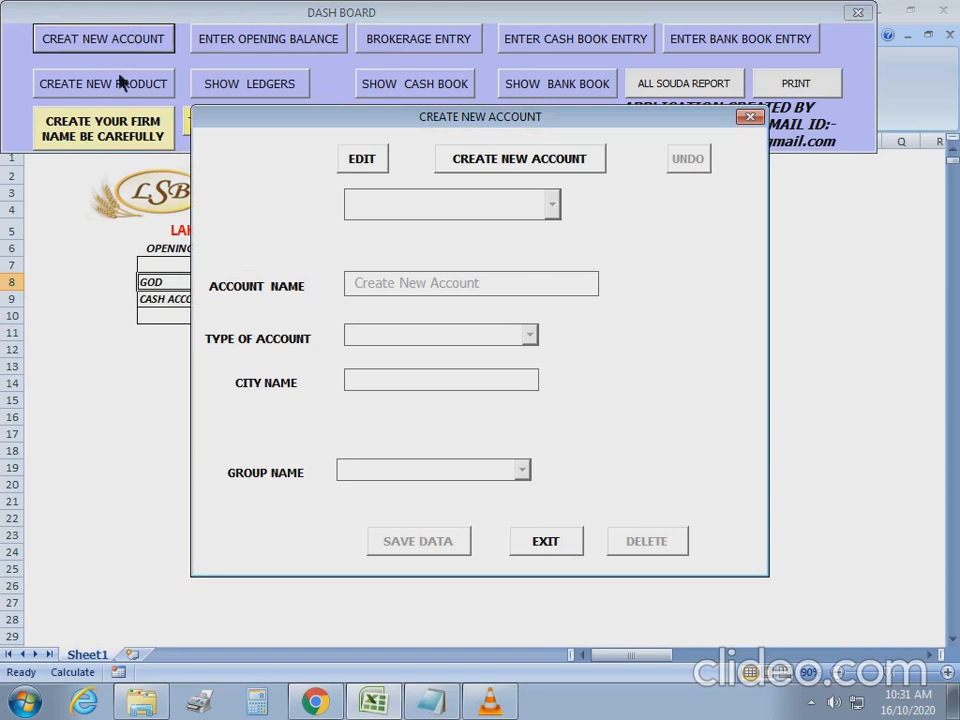
click(377, 168)
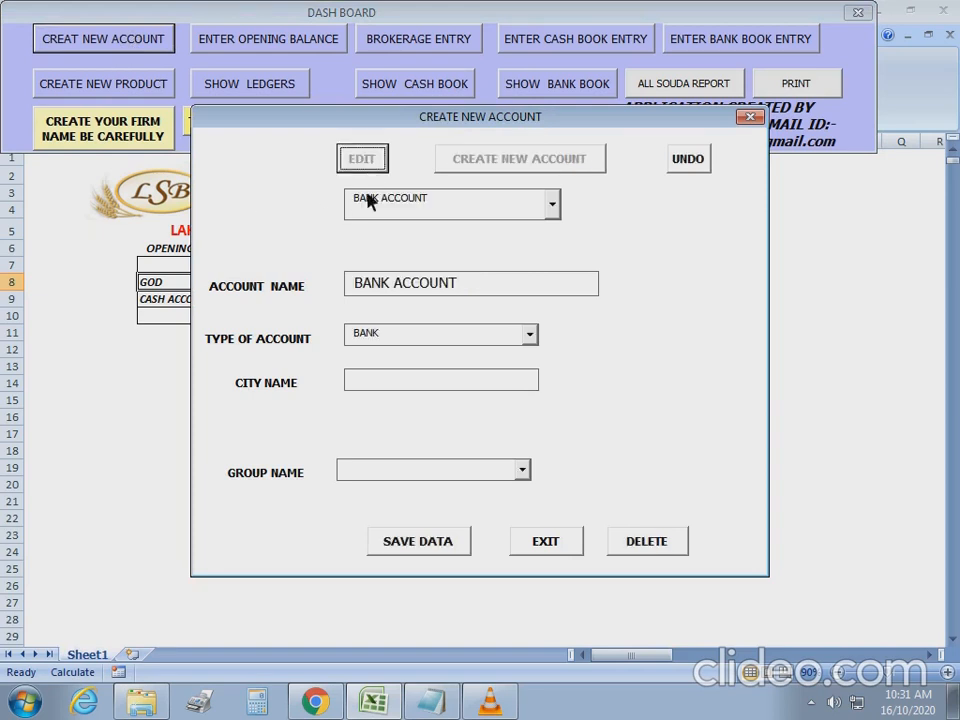
click(524, 471)
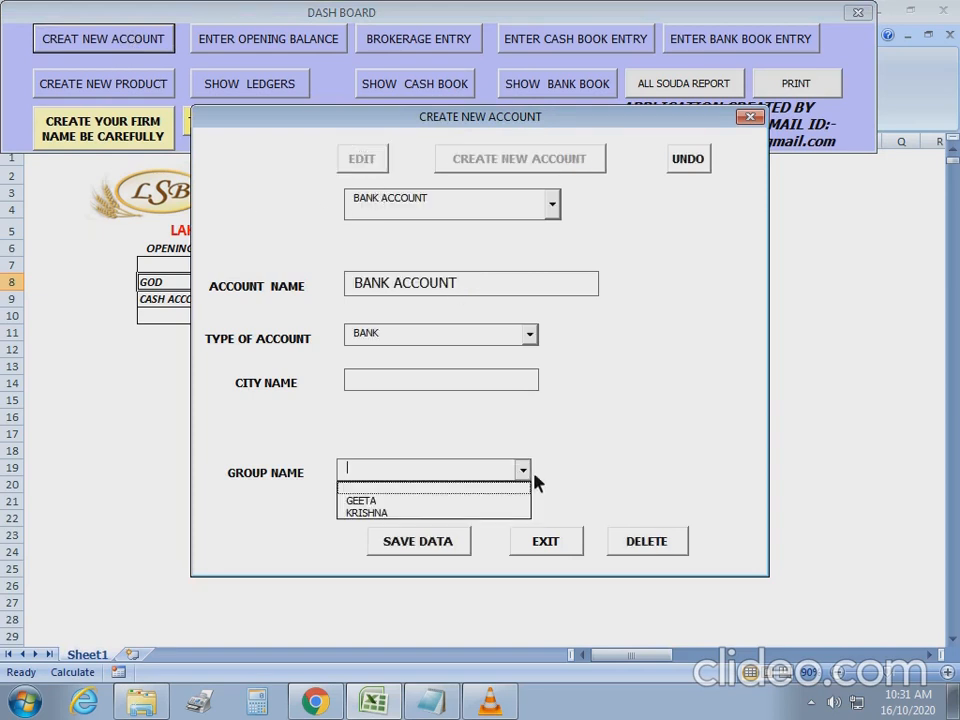
click(394, 513)
click(445, 474)
drag(446, 474, 309, 485)
key(BackSpace)
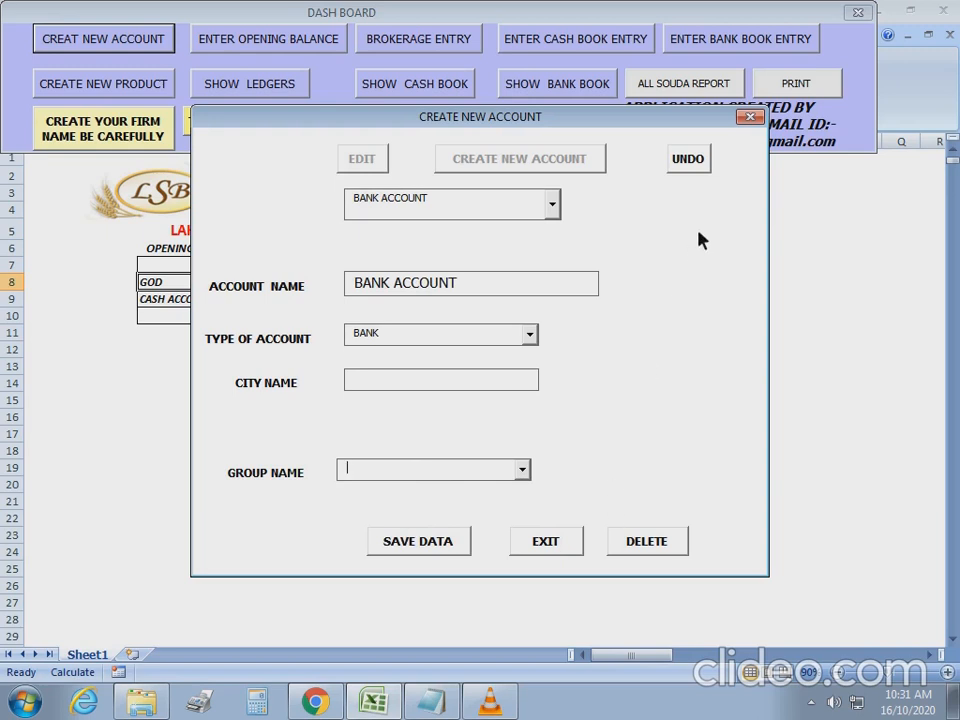
click(690, 159)
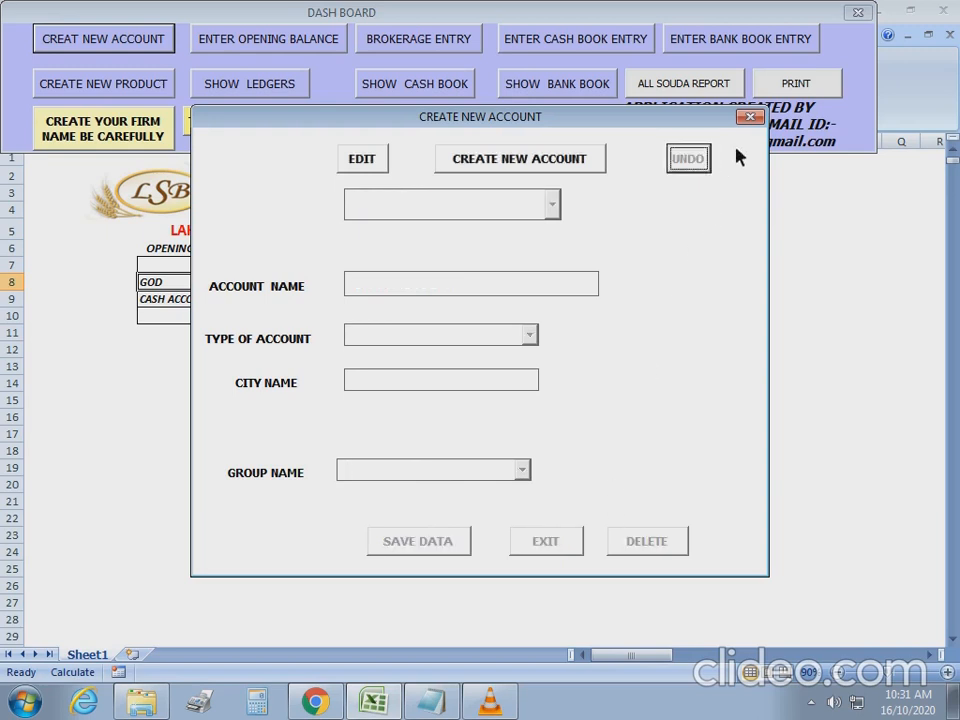
click(751, 118)
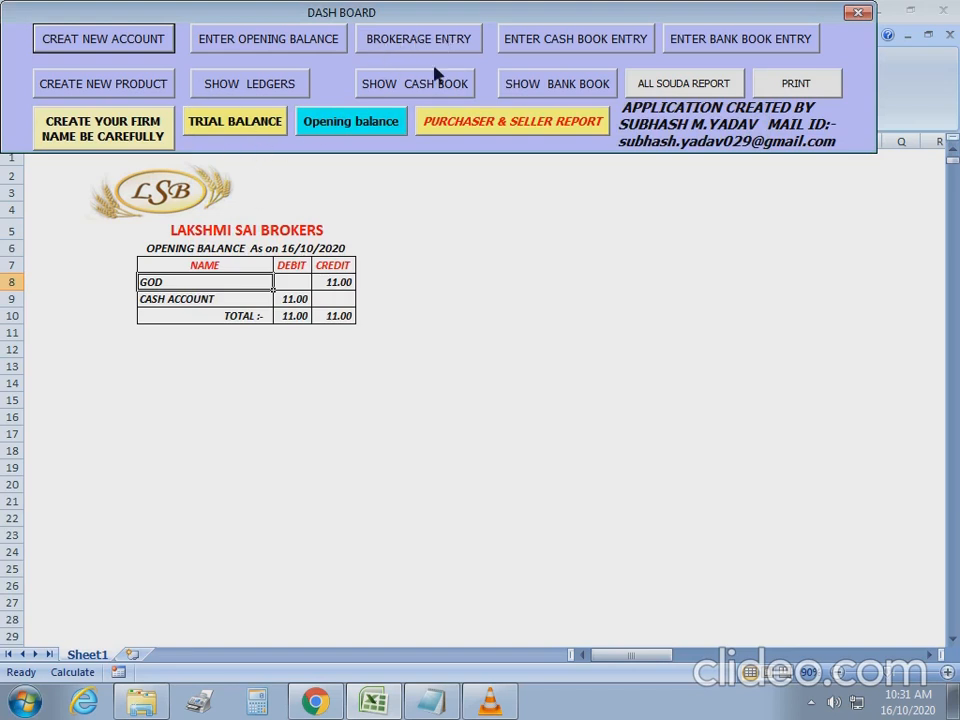
Load deal 1 in the Brokerage Entry form, which has no pending delivery.
click(420, 39)
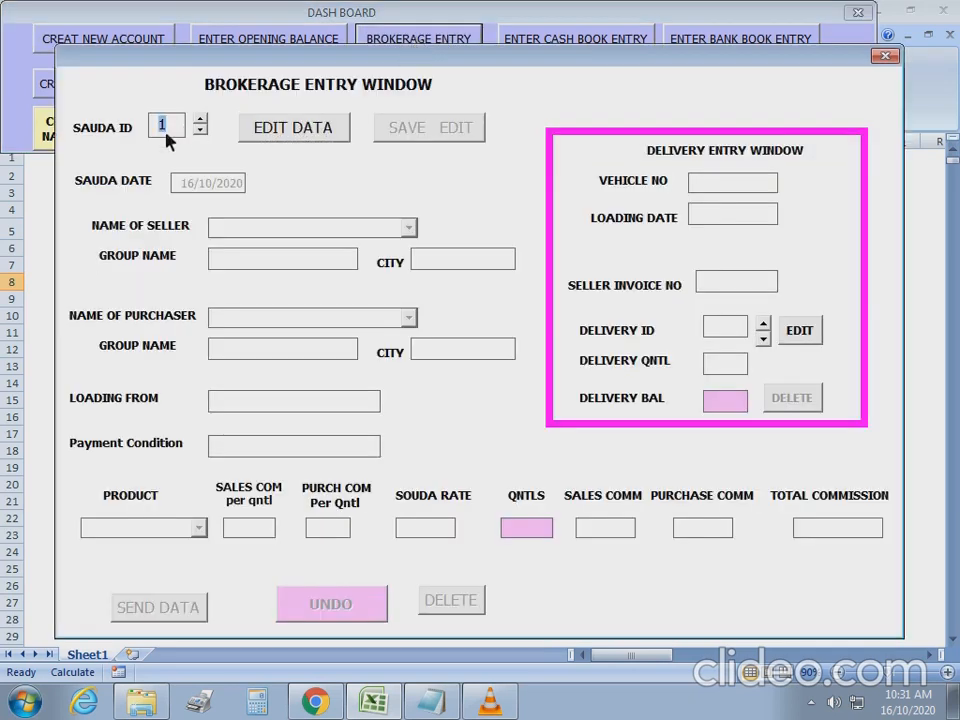
key(BackSpace)
text(1)
click(293, 140)
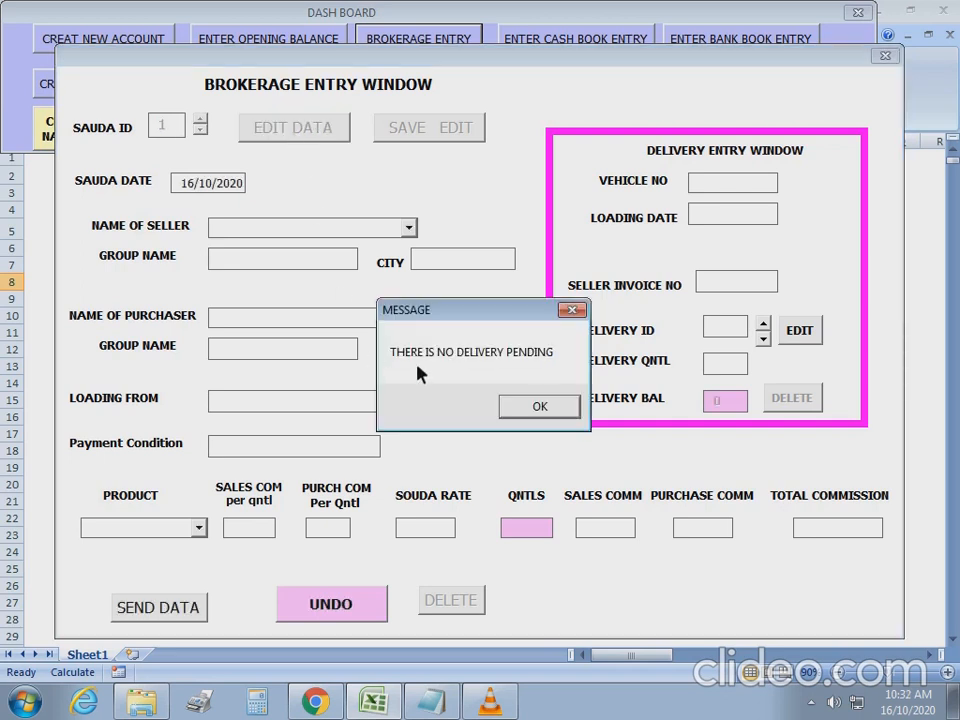
click(545, 408)
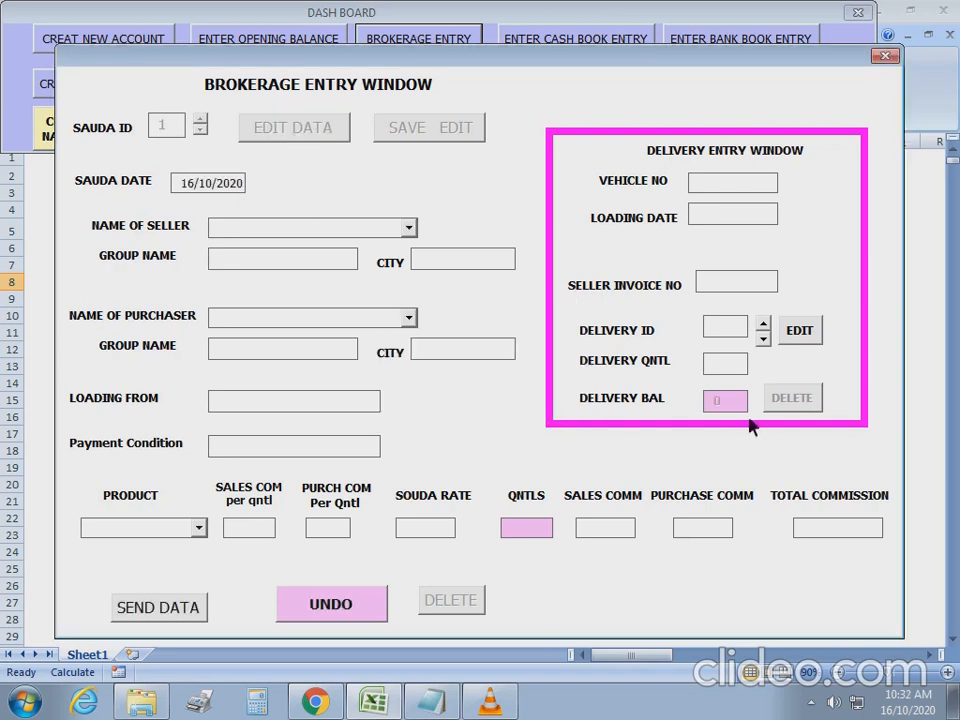
Choose GEETA DALL MILL as seller and, after trying KRISHNA KIRANA MERCHANTS, also as purchaser.
click(408, 229)
click(388, 248)
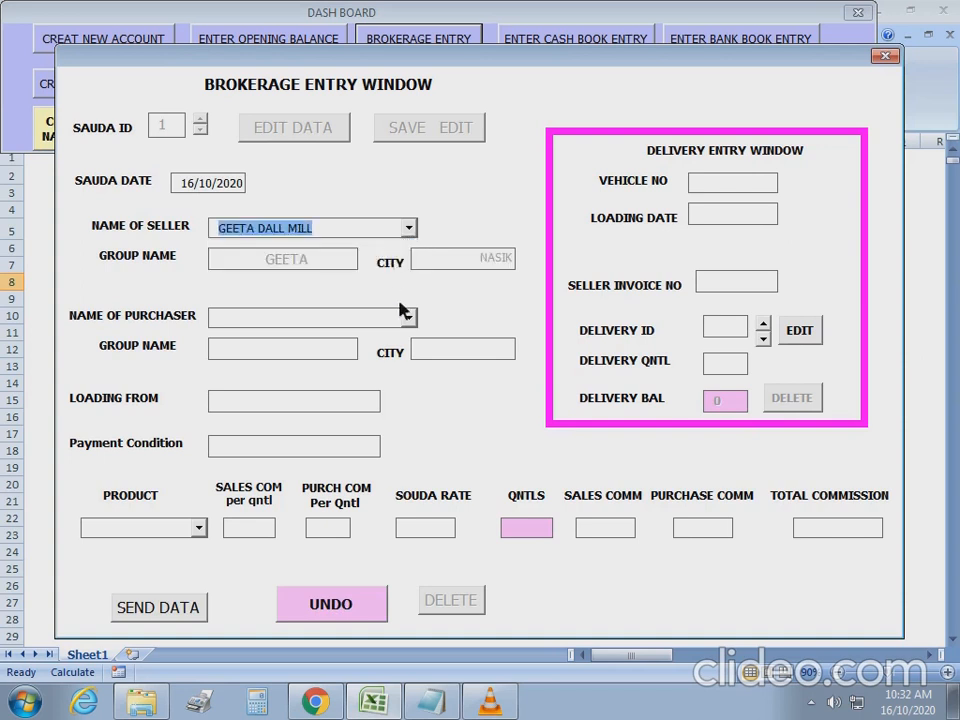
click(410, 318)
click(395, 350)
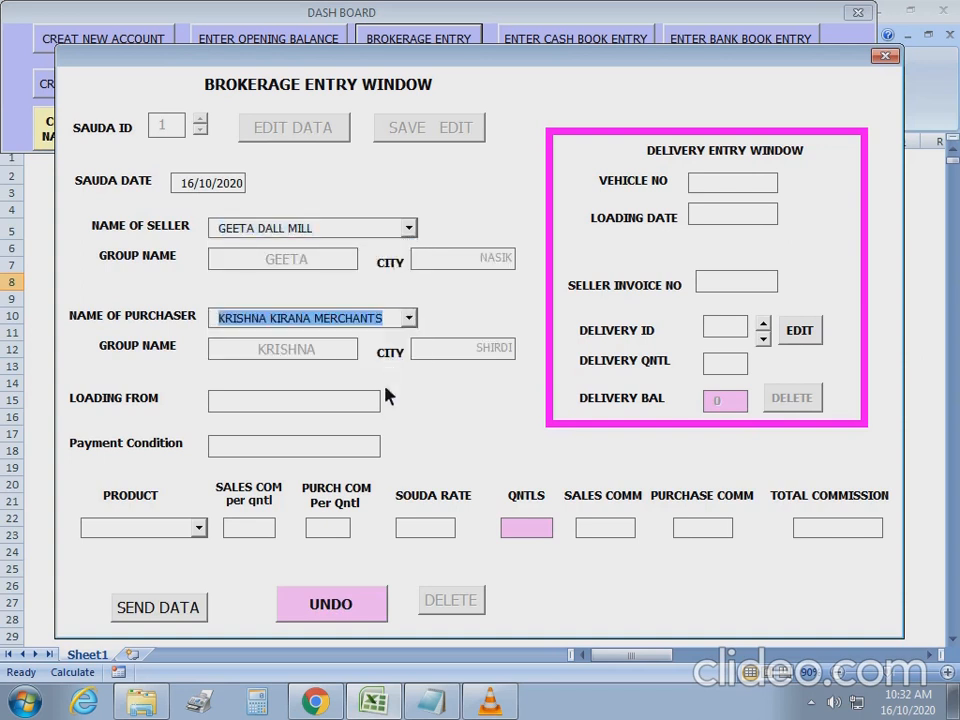
click(375, 406)
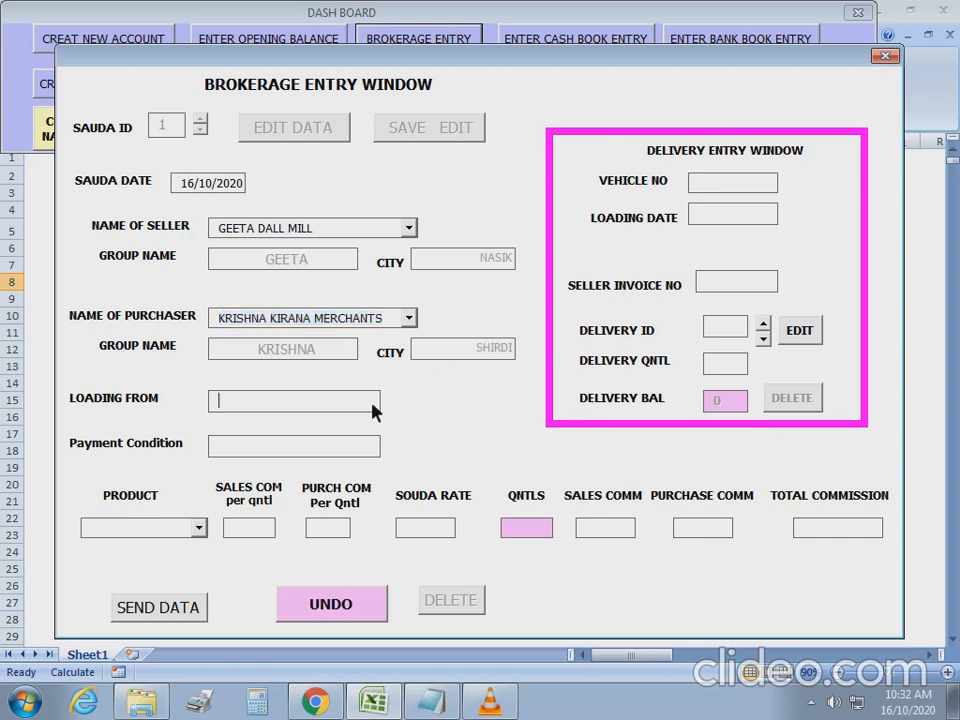
click(408, 319)
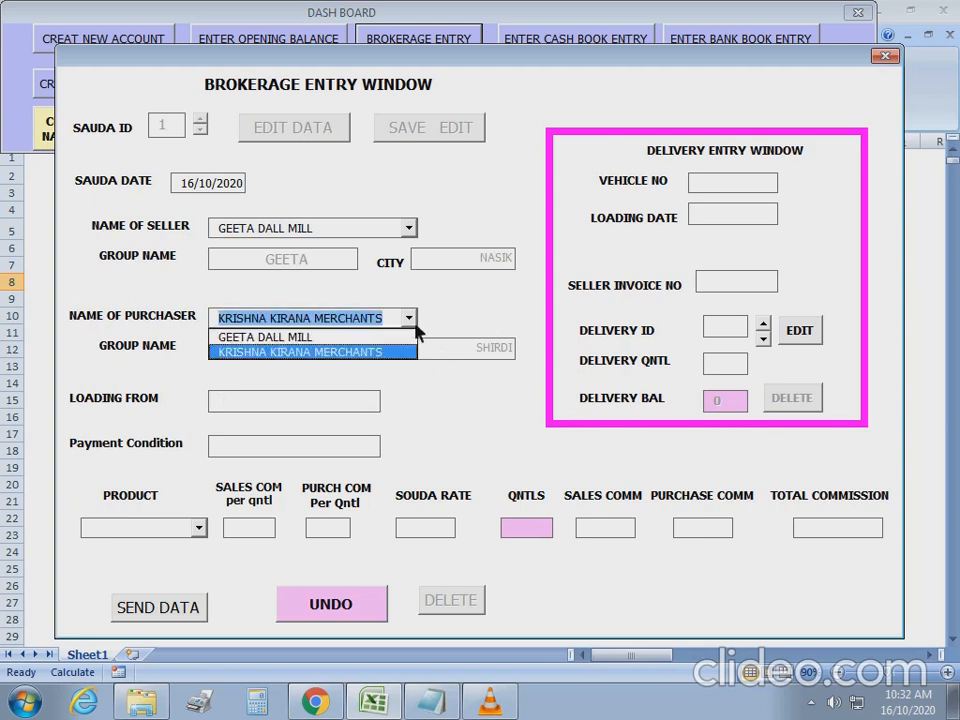
click(323, 337)
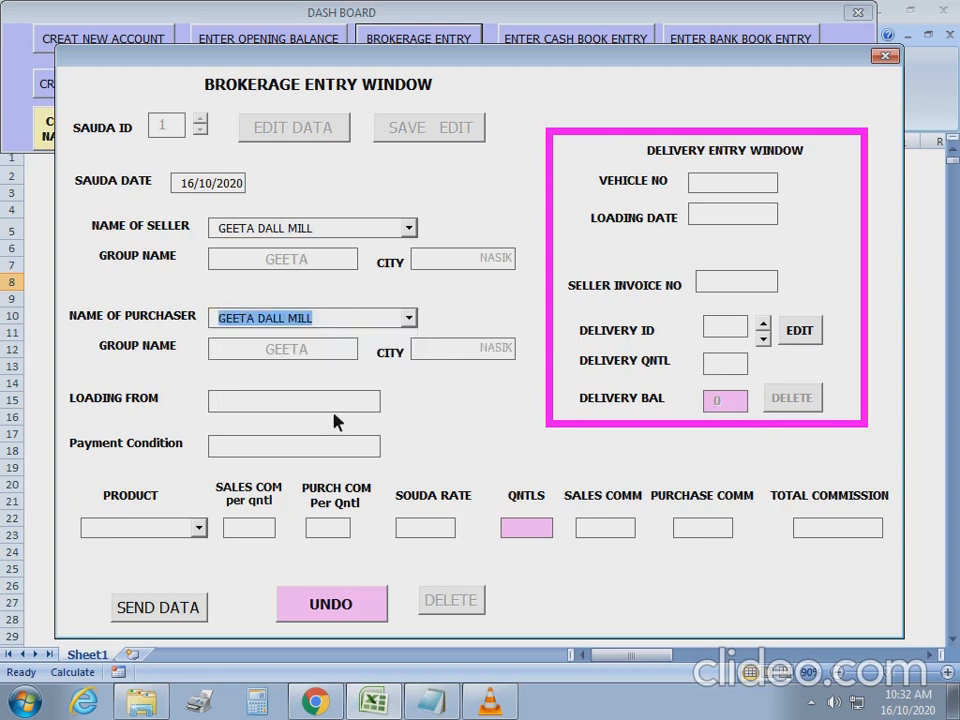
Enter loading from NASIK, payment 5 Days, and product TUVAR DALL.
click(281, 401)
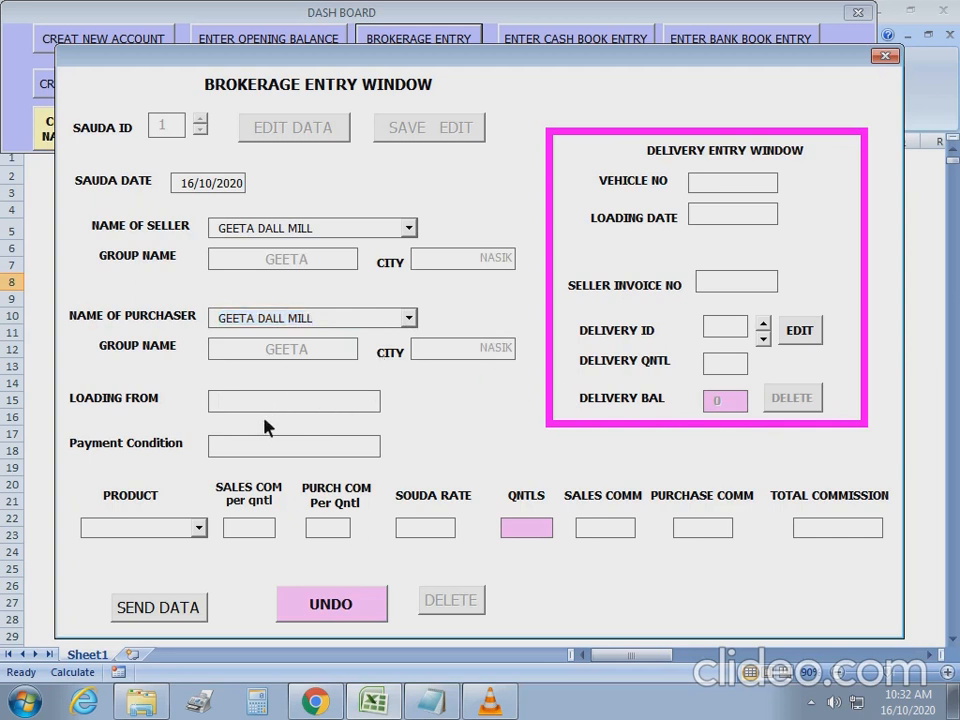
text(NASIK)
key(Tab)
text(5 Days)
click(198, 527)
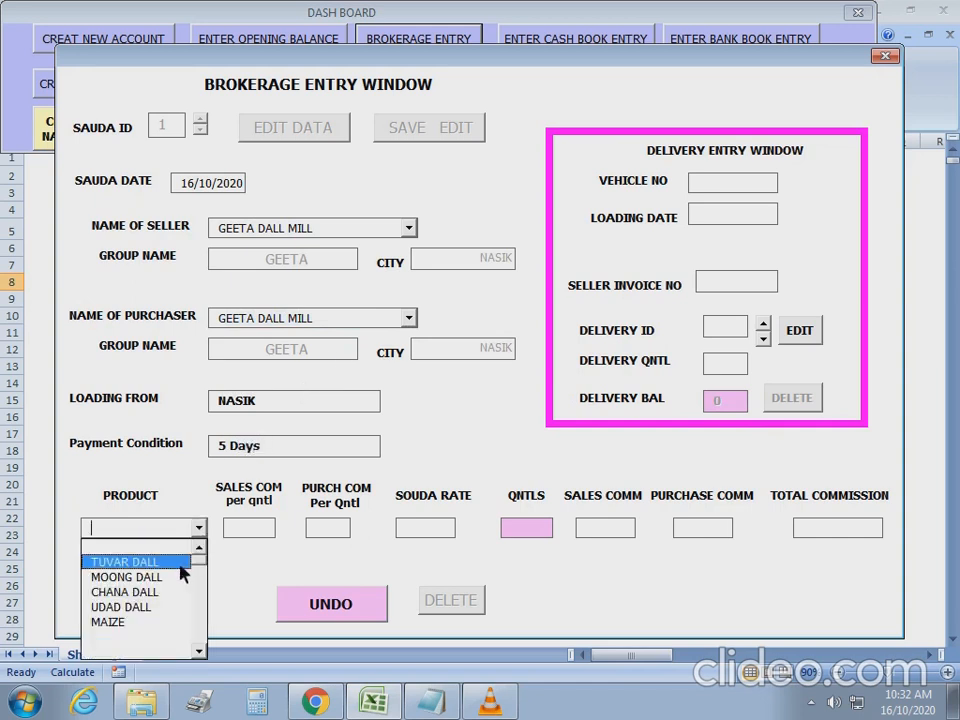
click(183, 565)
Enter commissions 3 and 4, rate 9999, 250 quintals, and submit the entry.
click(240, 529)
text(3)
key(Tab)
text(4)
key(Tab)
text(9999)
key(Tab)
text(250)
key(Tab)
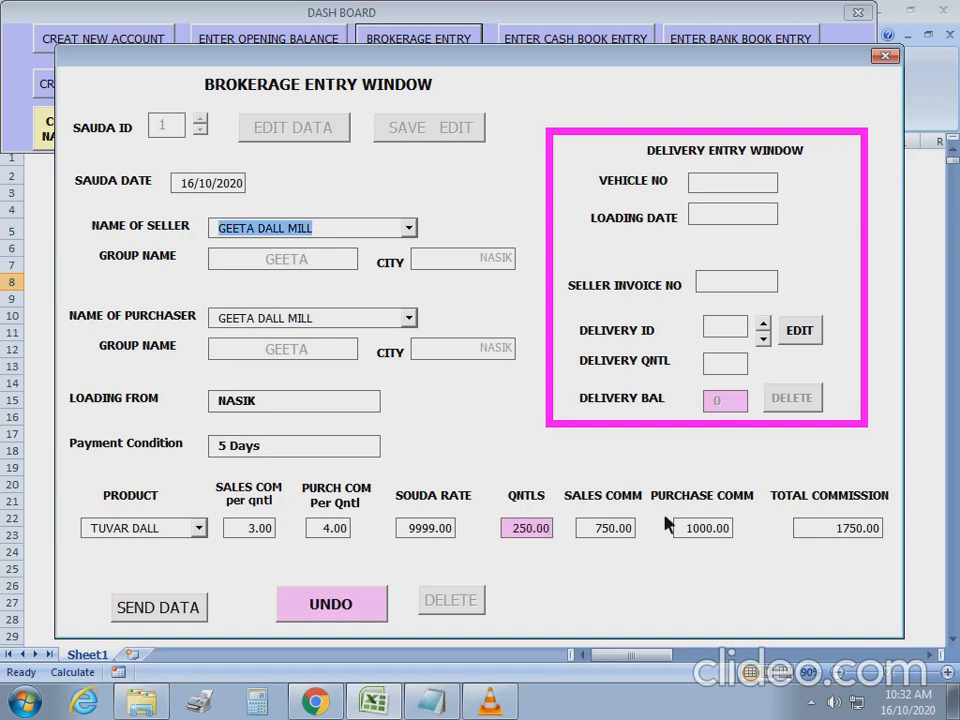
click(159, 606)
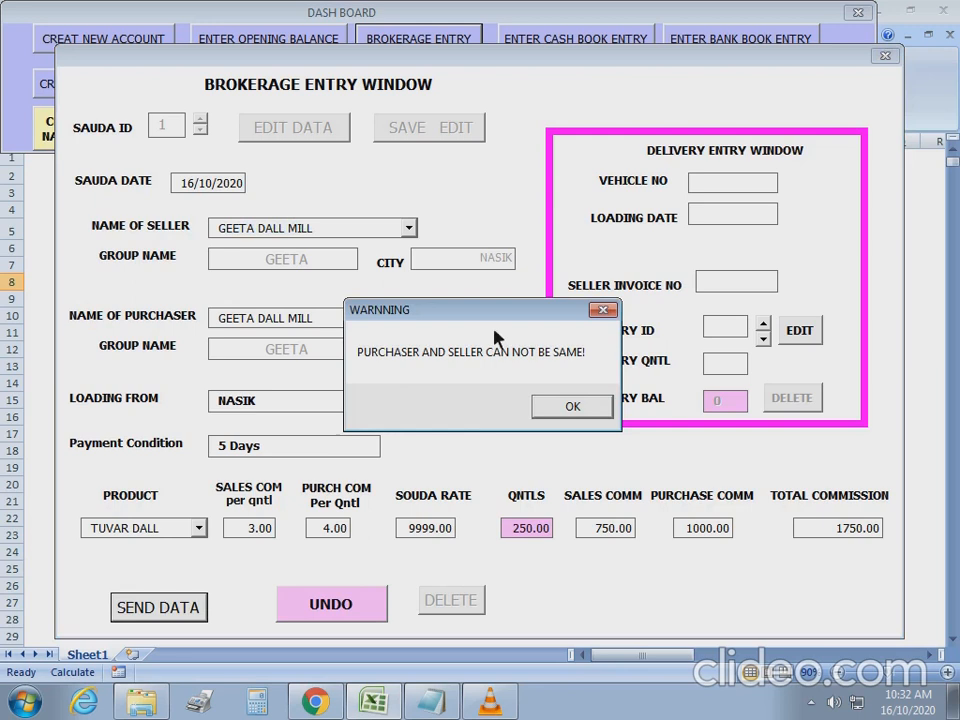
Change the purchaser to KRISHNA KIRANA MERCHANTS and save the entry as sauda 1.
click(560, 418)
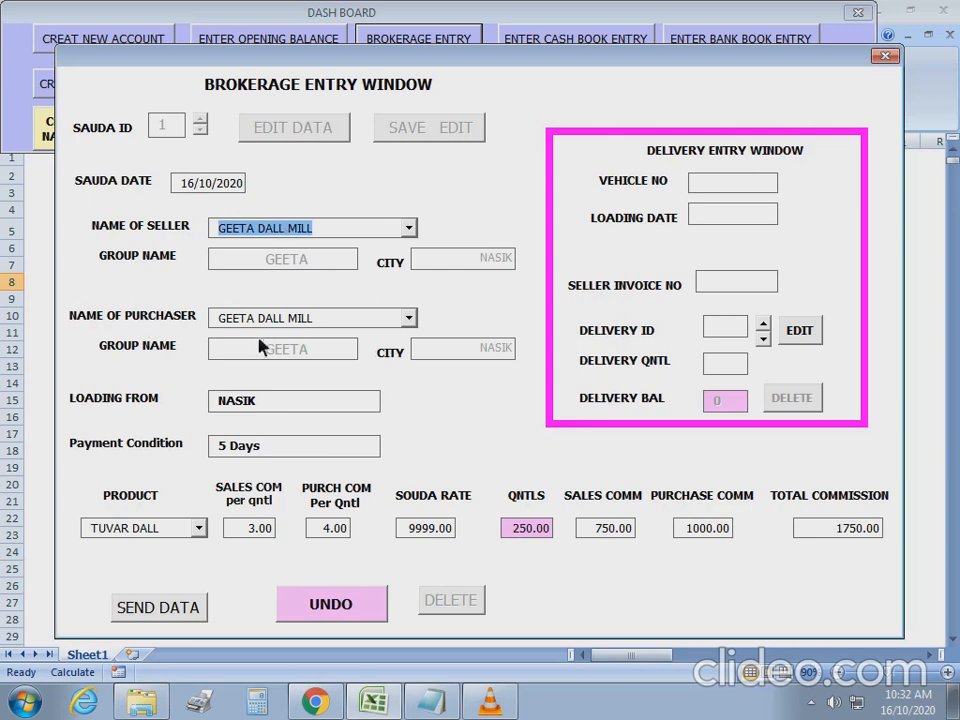
click(409, 319)
click(361, 353)
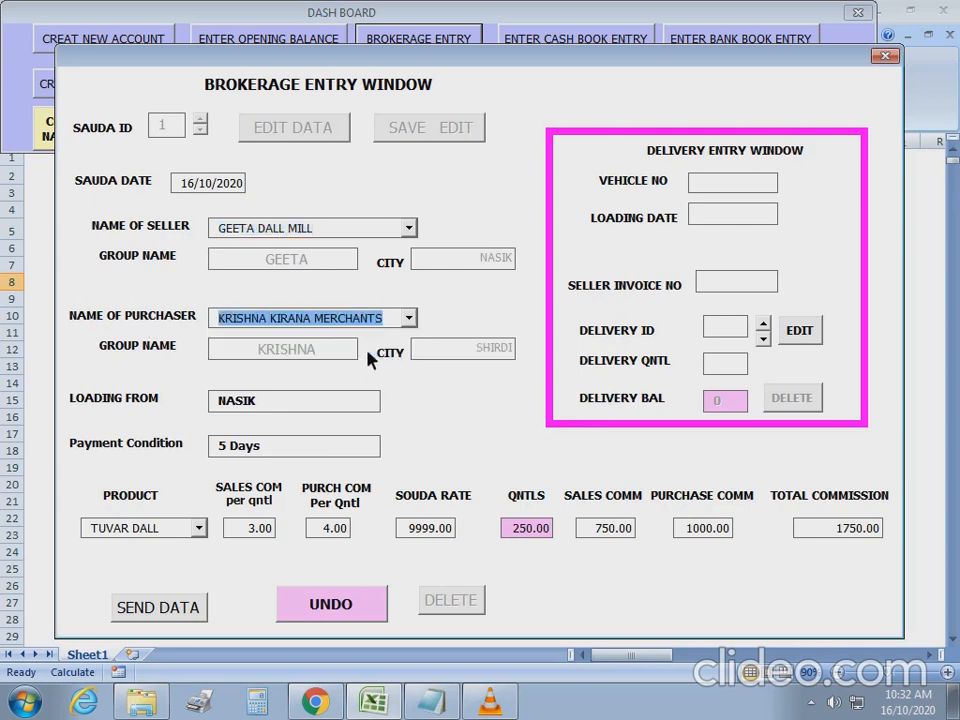
click(358, 406)
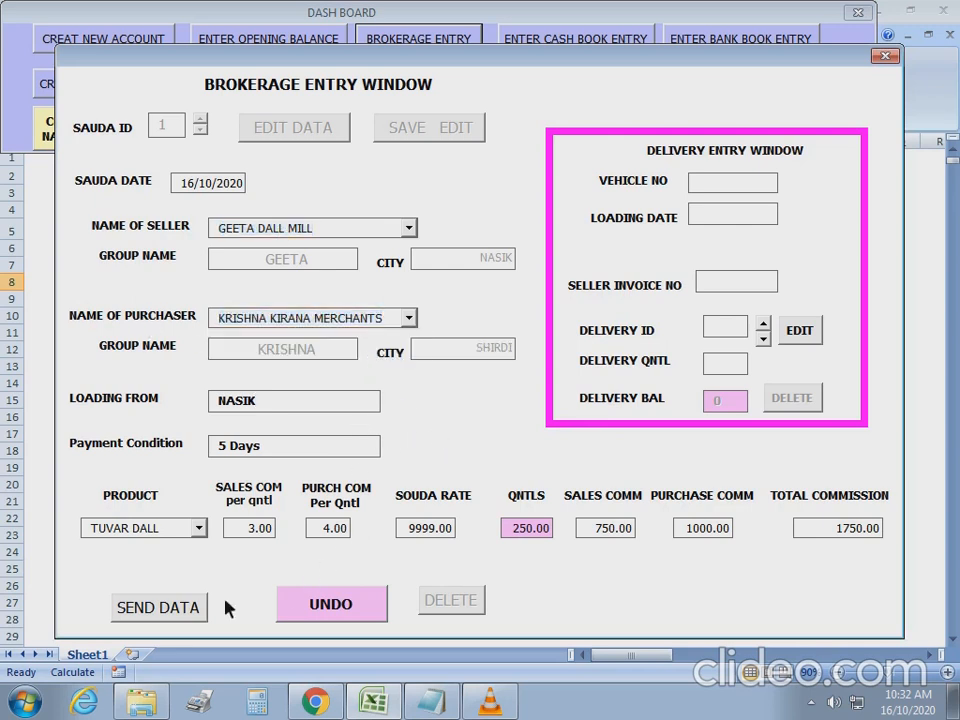
click(160, 607)
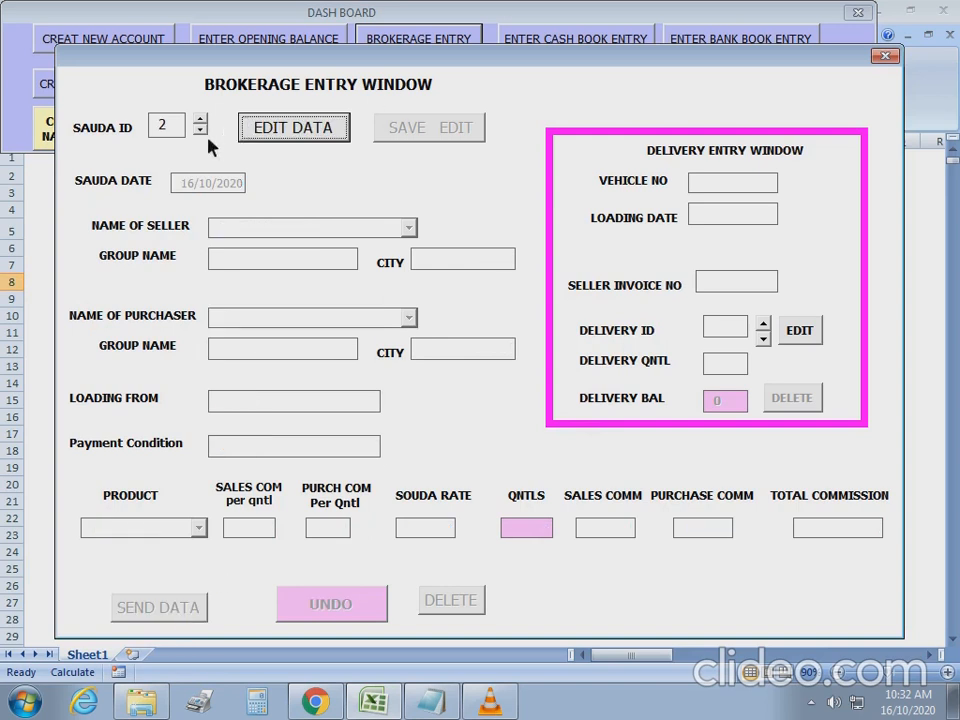
Load sauda 1 to confirm 250 quintals pending delivery, then clear the form.
click(181, 128)
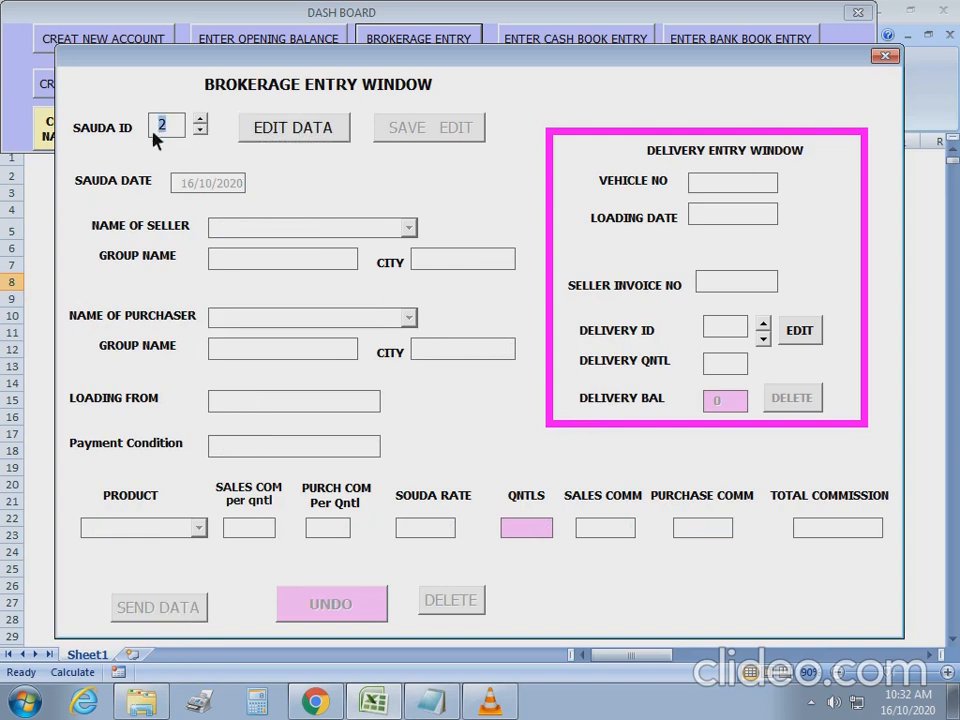
text(1)
key(BackSpace)
text(1)
click(303, 136)
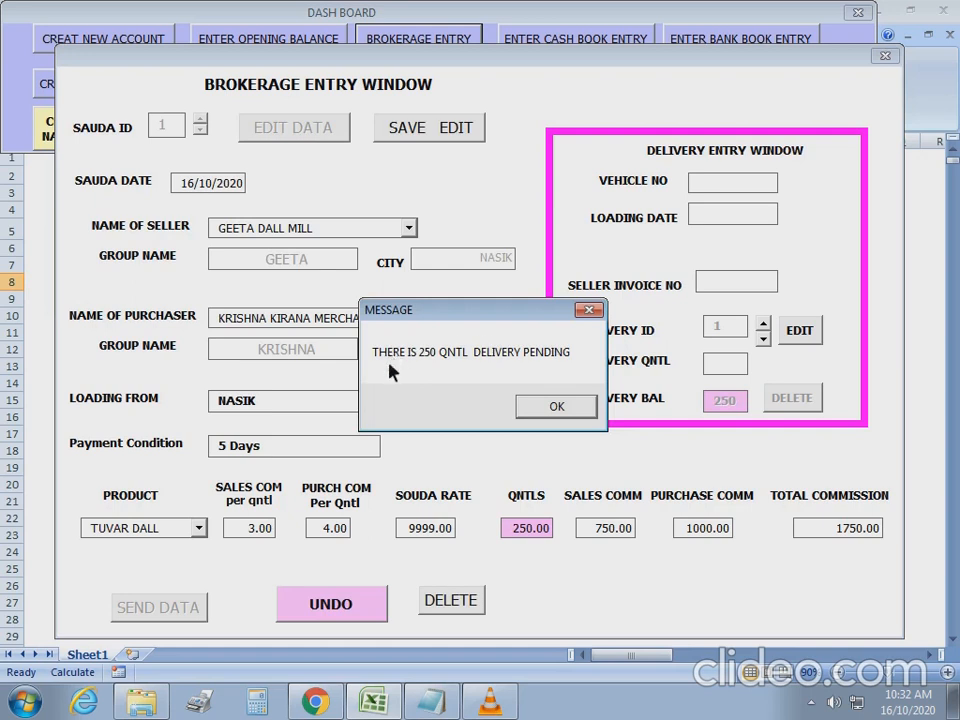
click(563, 410)
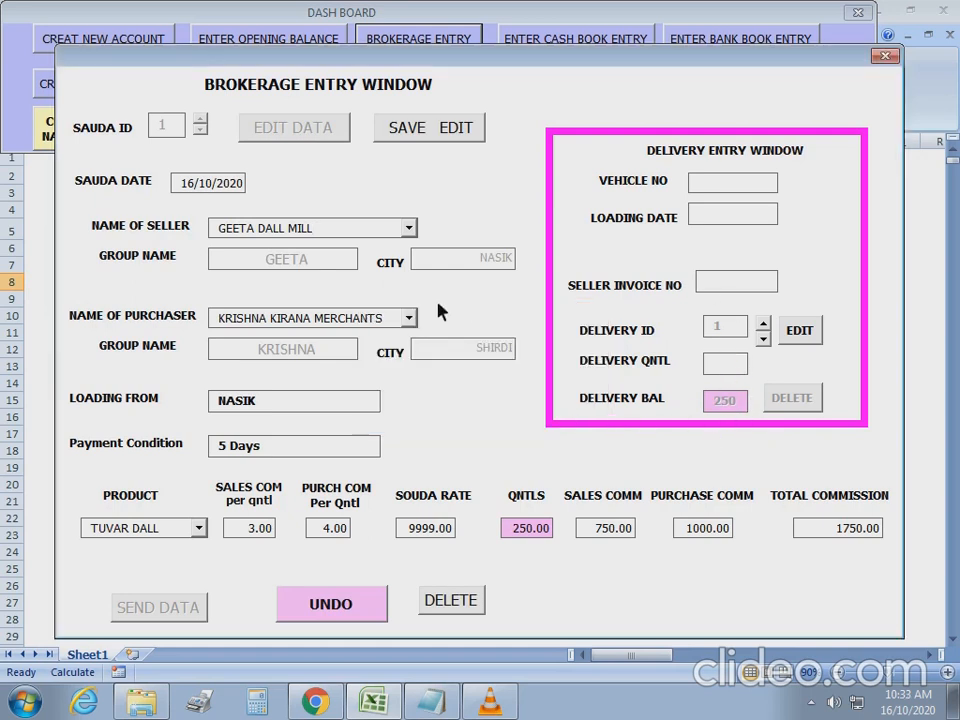
click(340, 614)
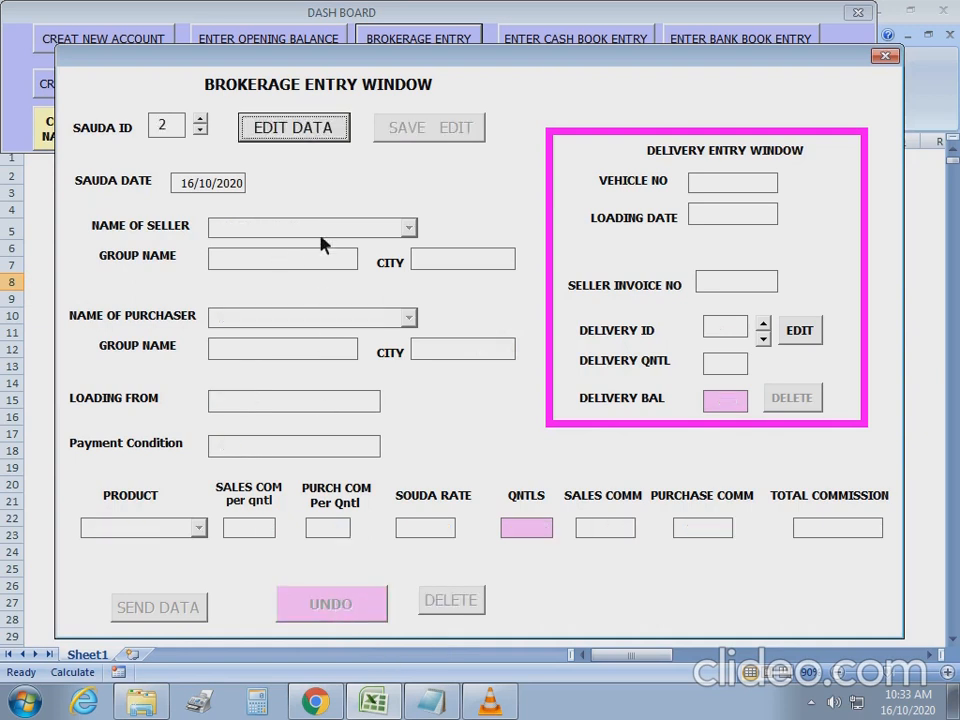
Start sauda 2 with seller GEETA DALL MILL, purchaser KRISHNA KIRANA MERCHANTS, loading from NAS, payment 5 Dyas.
click(310, 130)
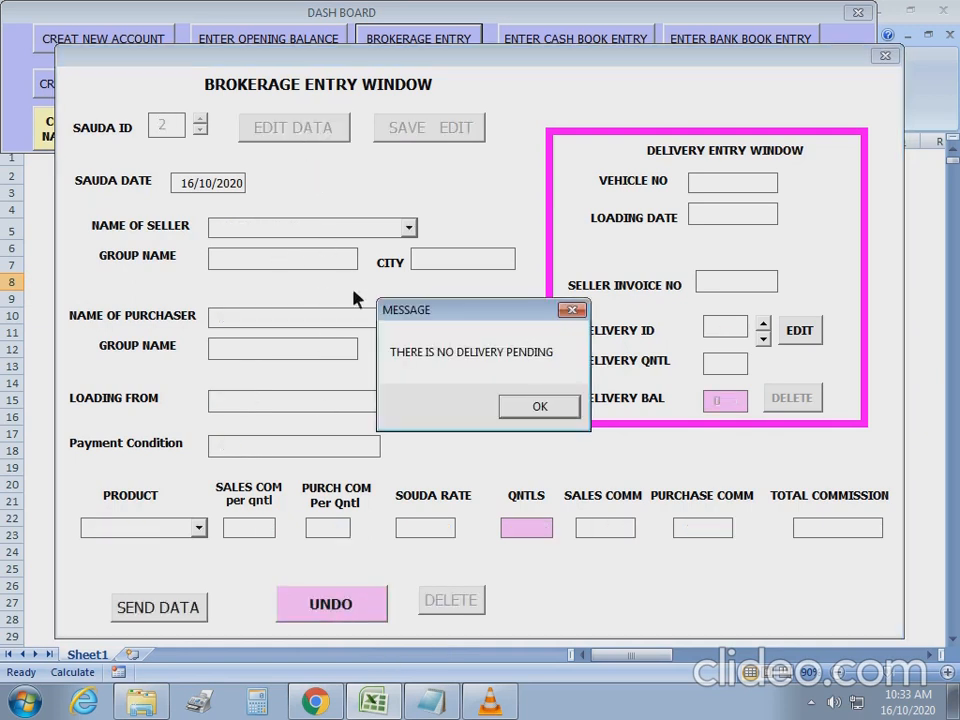
click(520, 408)
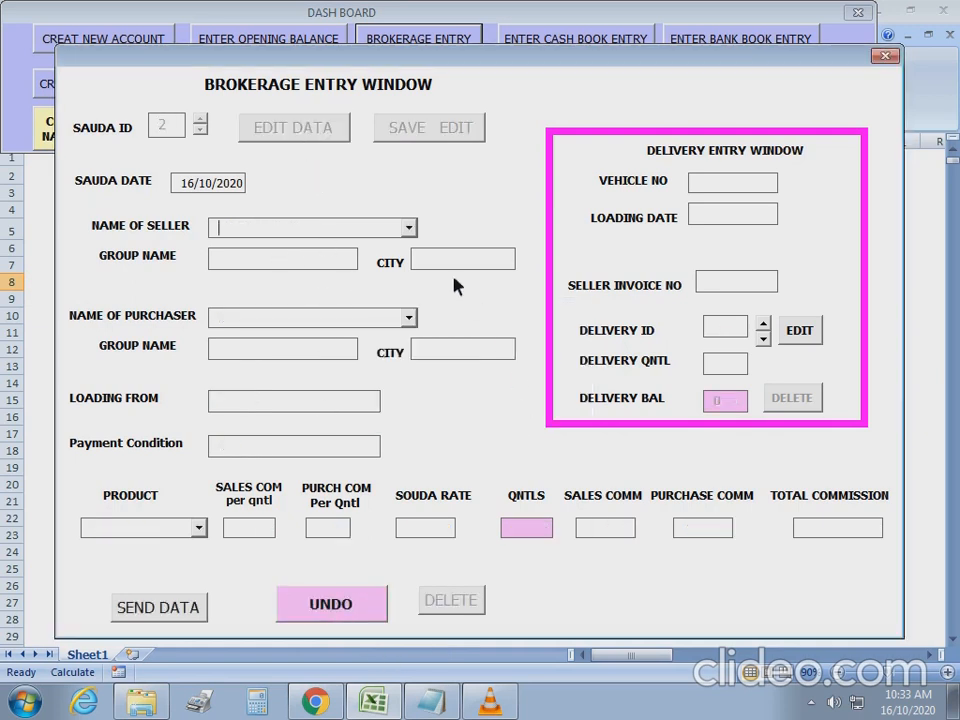
click(414, 231)
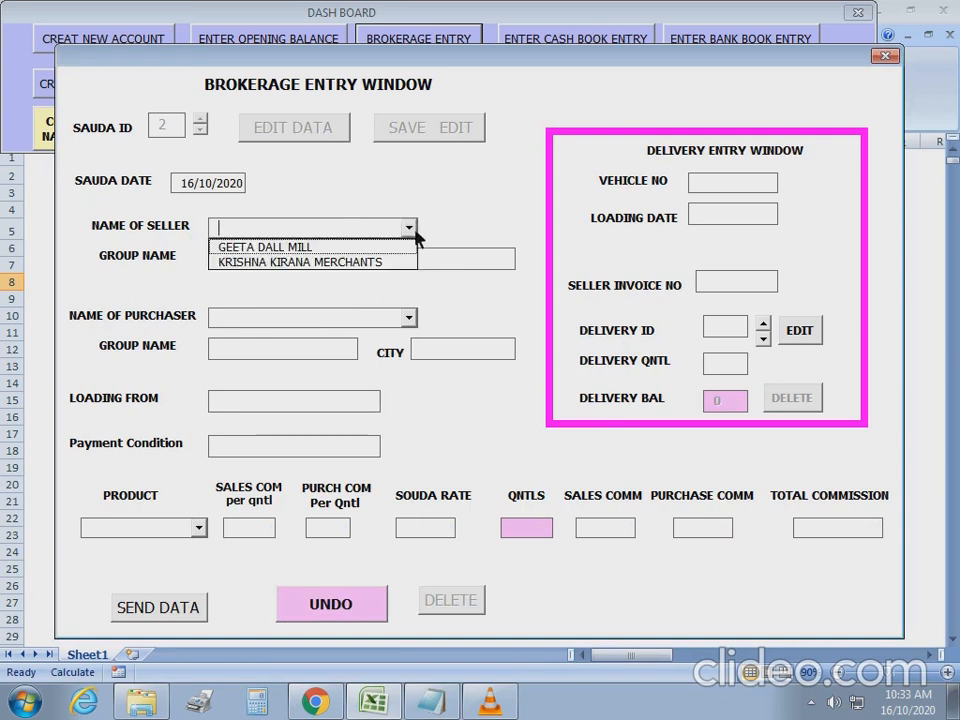
click(329, 249)
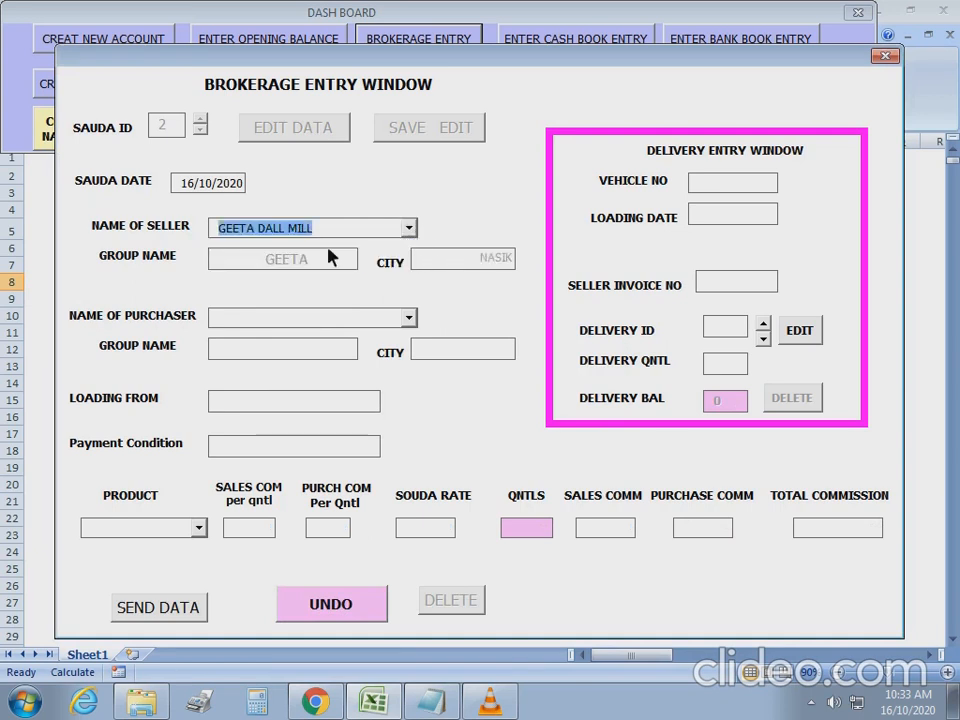
click(409, 317)
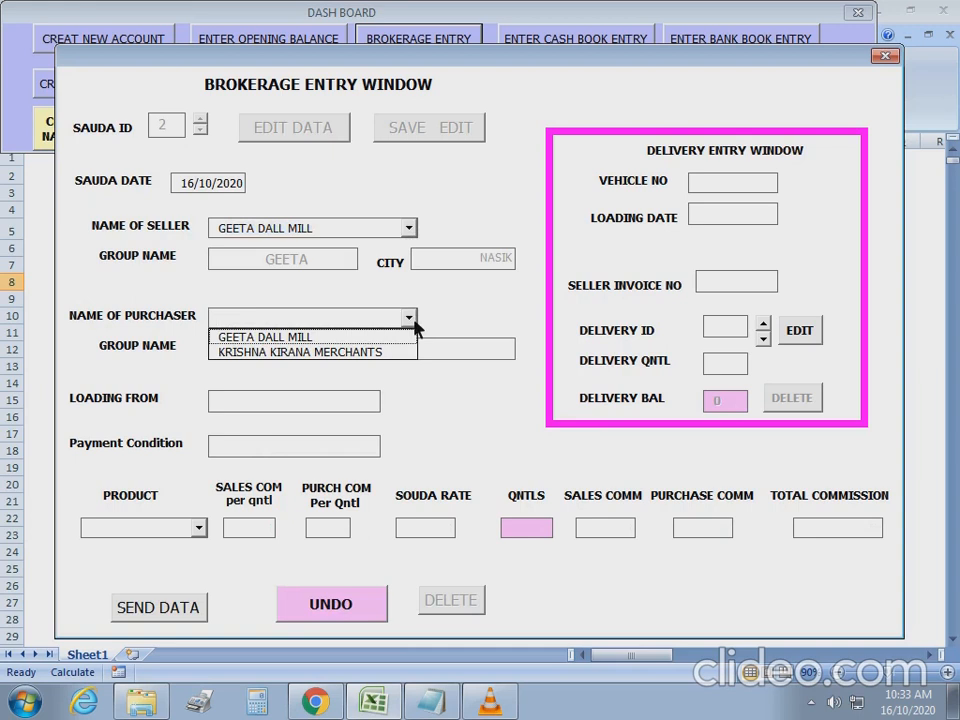
click(372, 354)
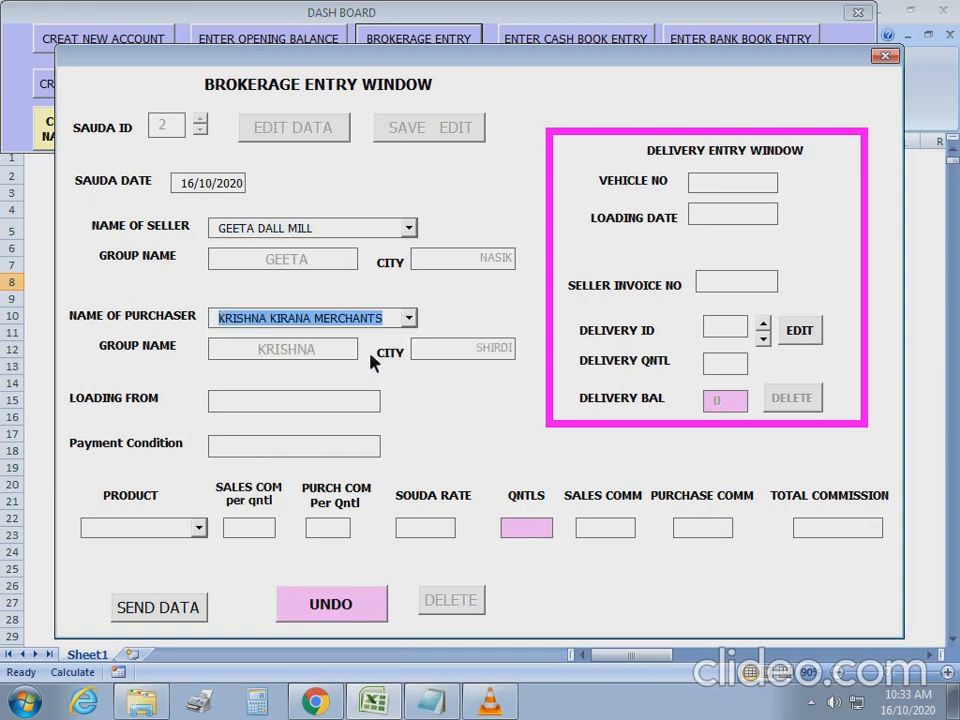
click(352, 401)
text(SH)
text(I)
key(BackSpace)
key(BackSpace)
key(BackSpace)
text(NAS)
key(Tab)
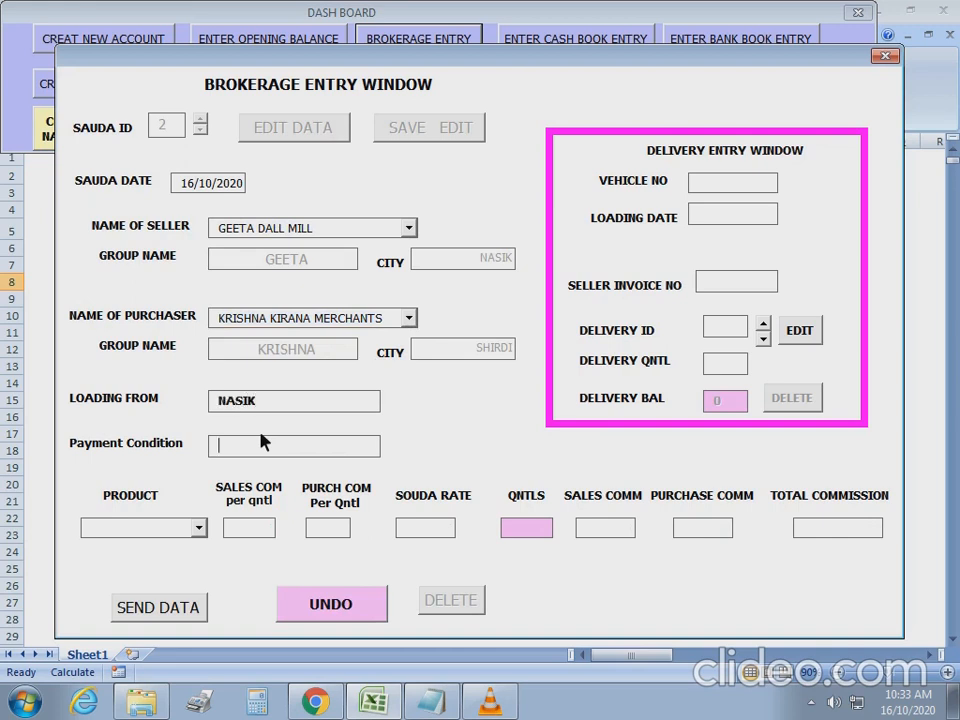
text(5 Dyas)
Save MAIZE with commissions 2.50 and 3, rate 1899 and 250 quintals as sauda 2.
click(203, 533)
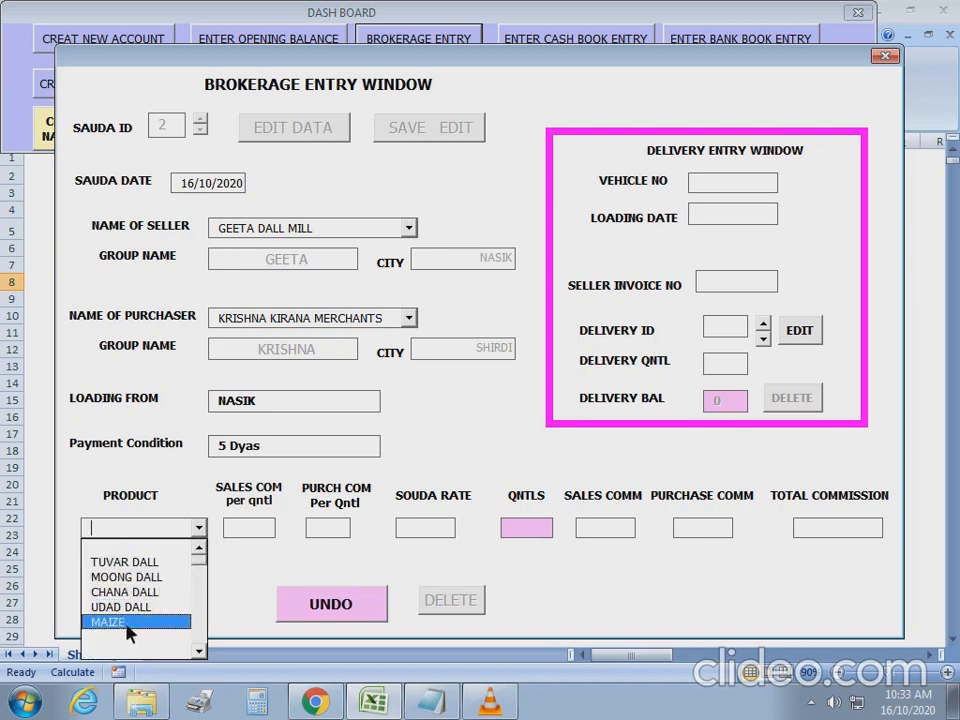
click(112, 622)
click(246, 534)
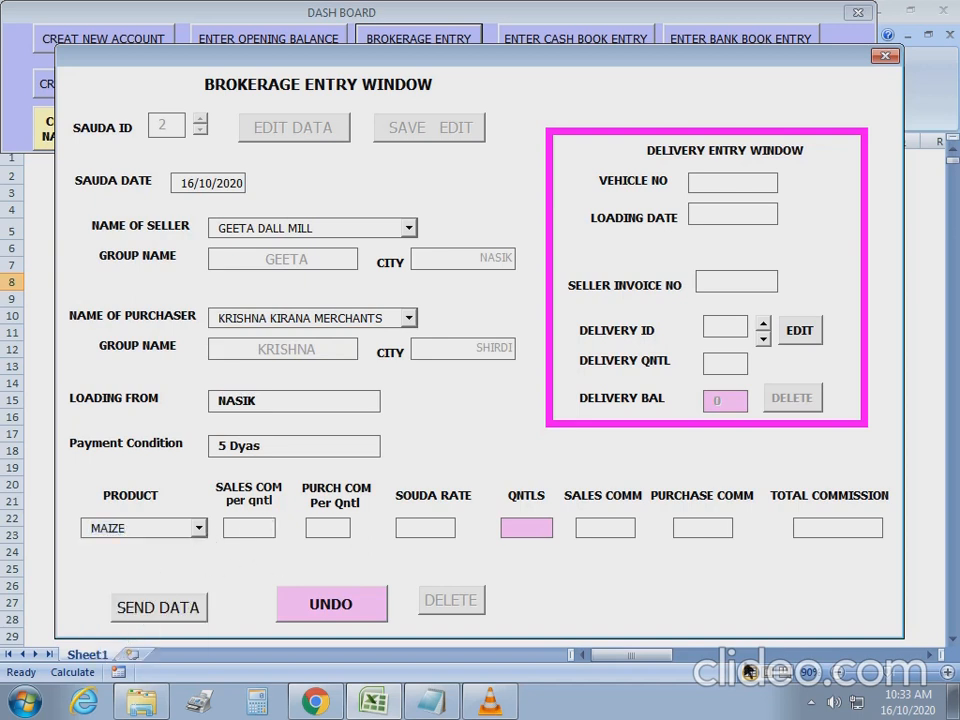
text(2.50)
key(Tab)
text(3)
key(Tab)
text(1899)
key(Tab)
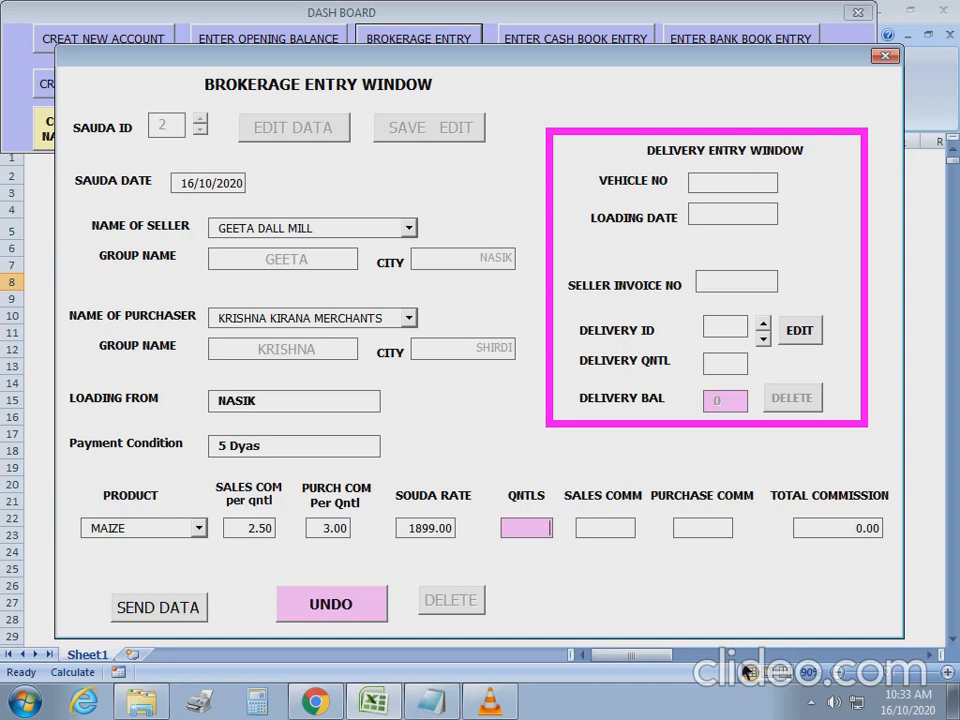
text(250)
key(Tab)
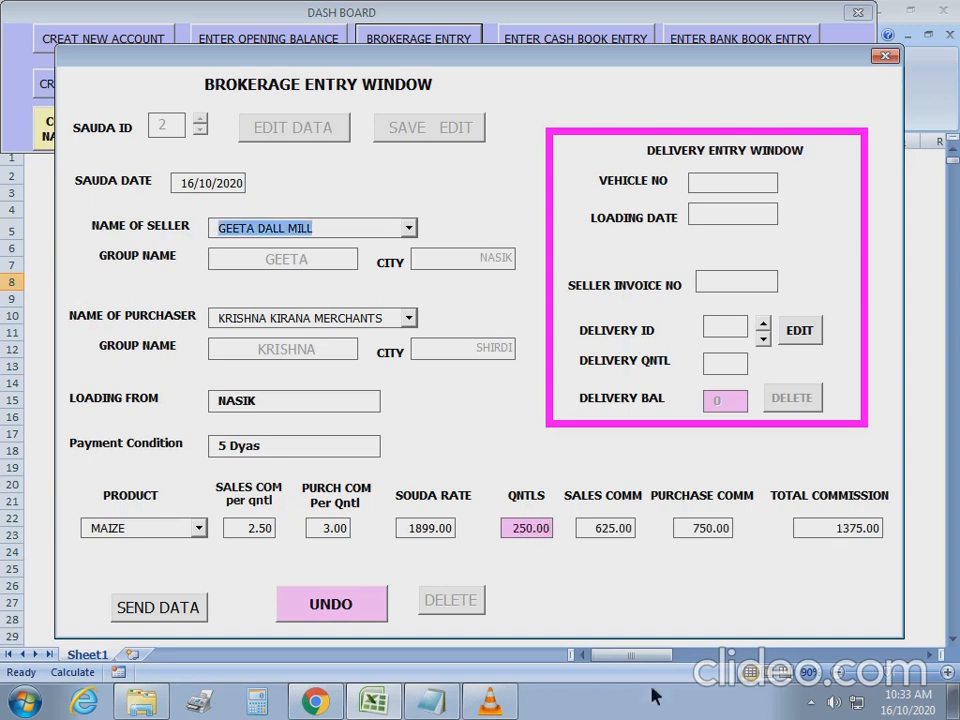
click(172, 618)
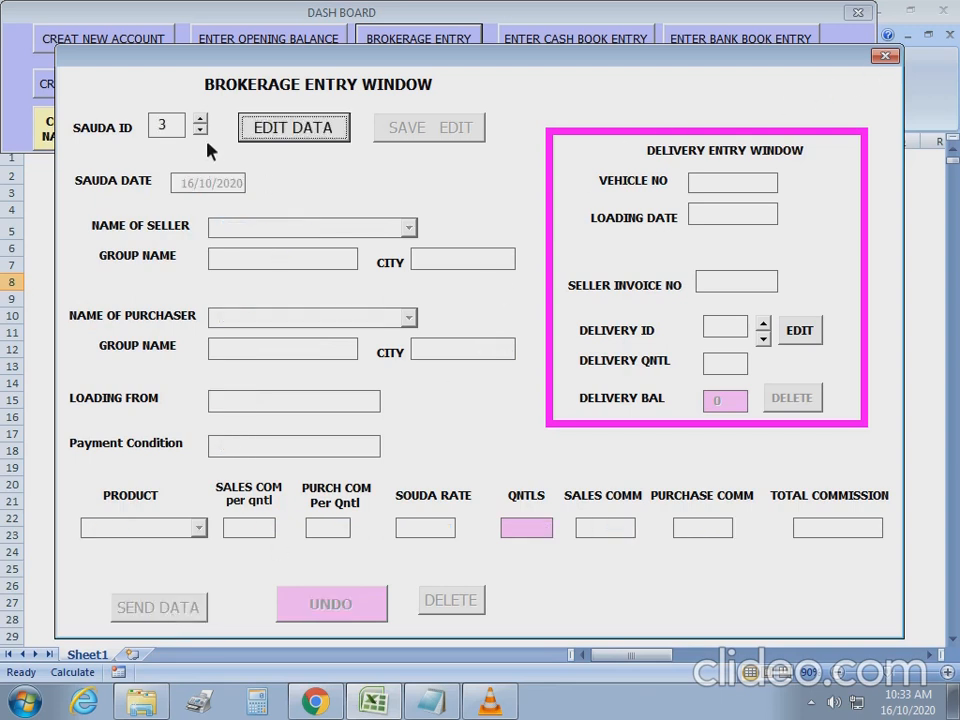
Reload sauda 2 via EDIT DATA to check it, then close the brokerage window.
drag(182, 123, 106, 143)
key(BackSpace)
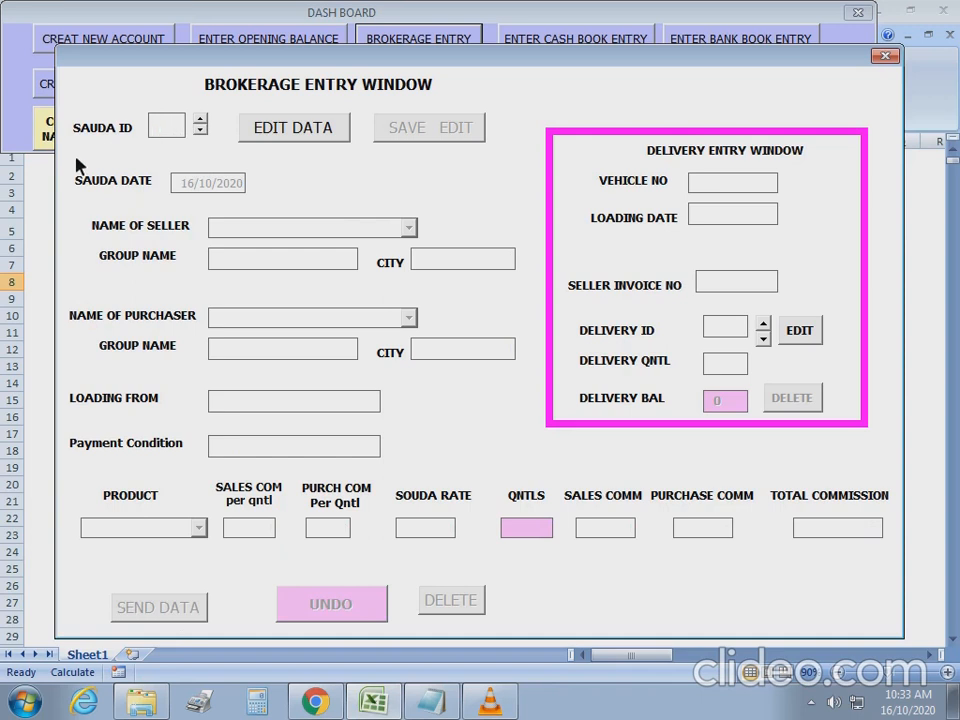
text(2)
click(303, 138)
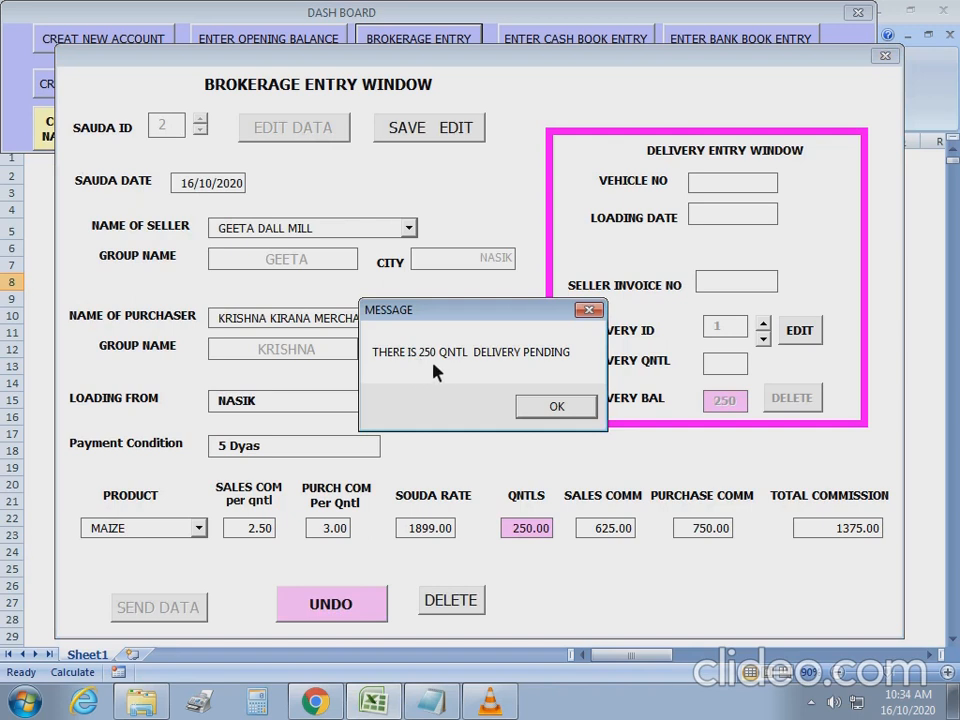
click(588, 412)
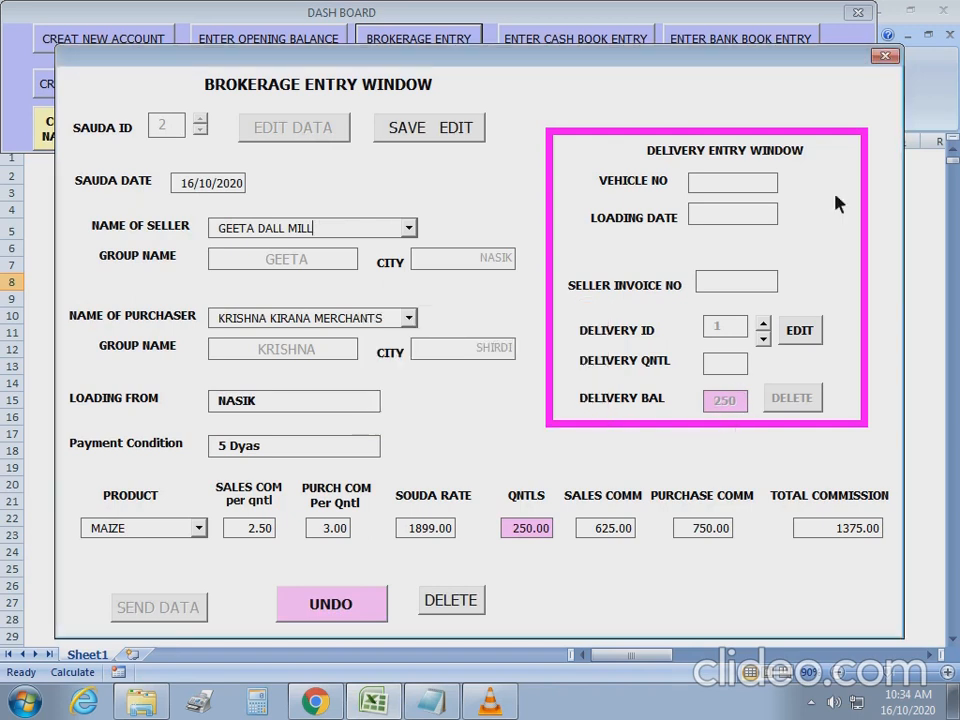
click(885, 57)
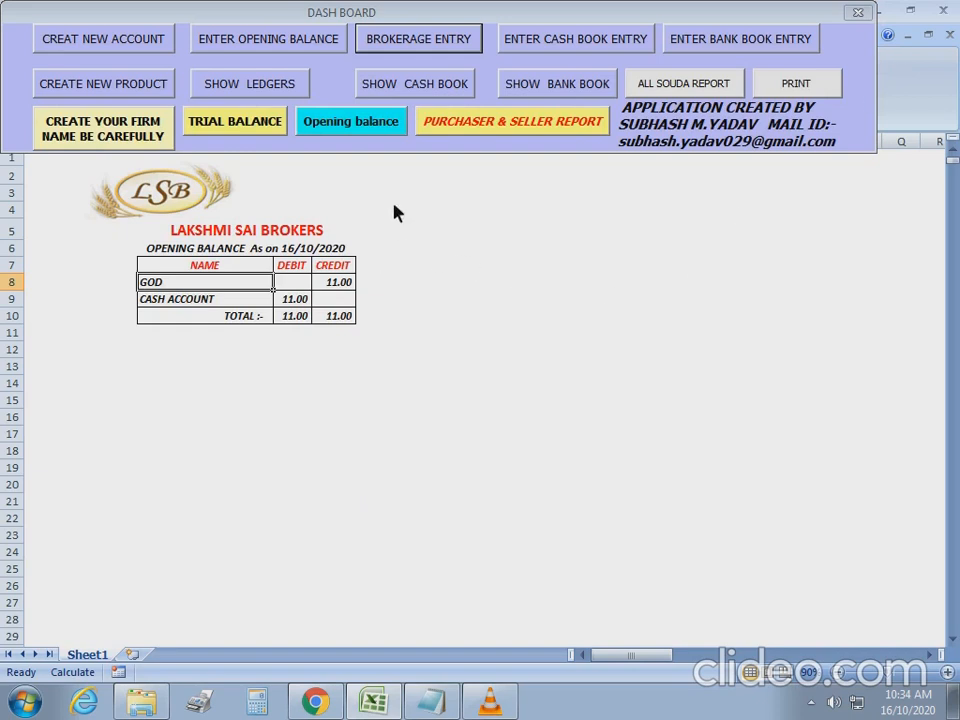
Display the GEETA DALL MILL ledger from SHOW LEDGERS.
click(262, 90)
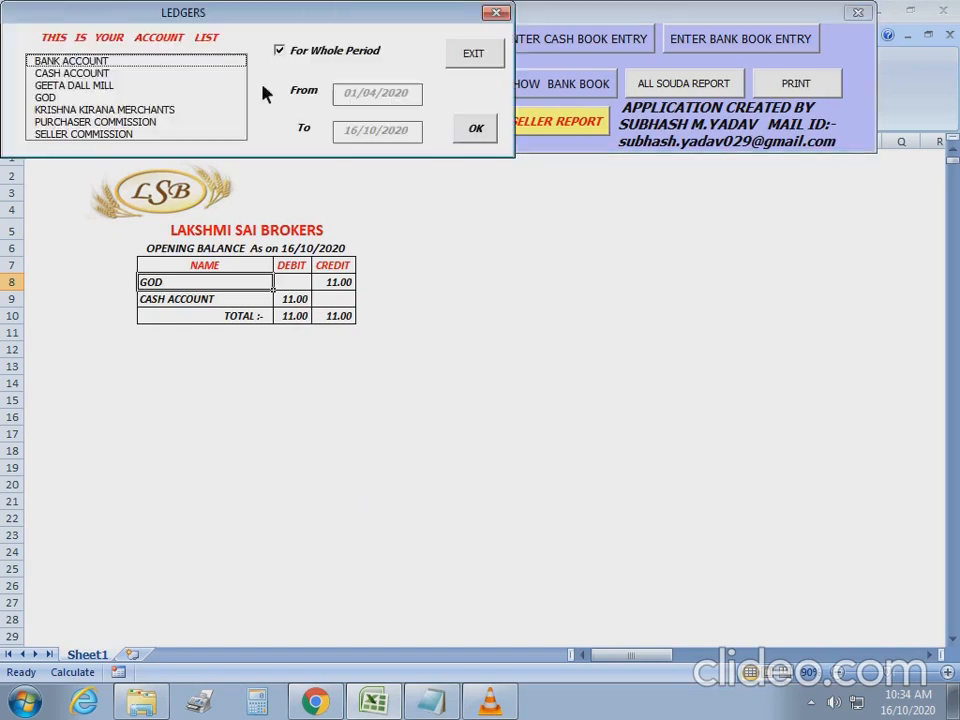
click(52, 86)
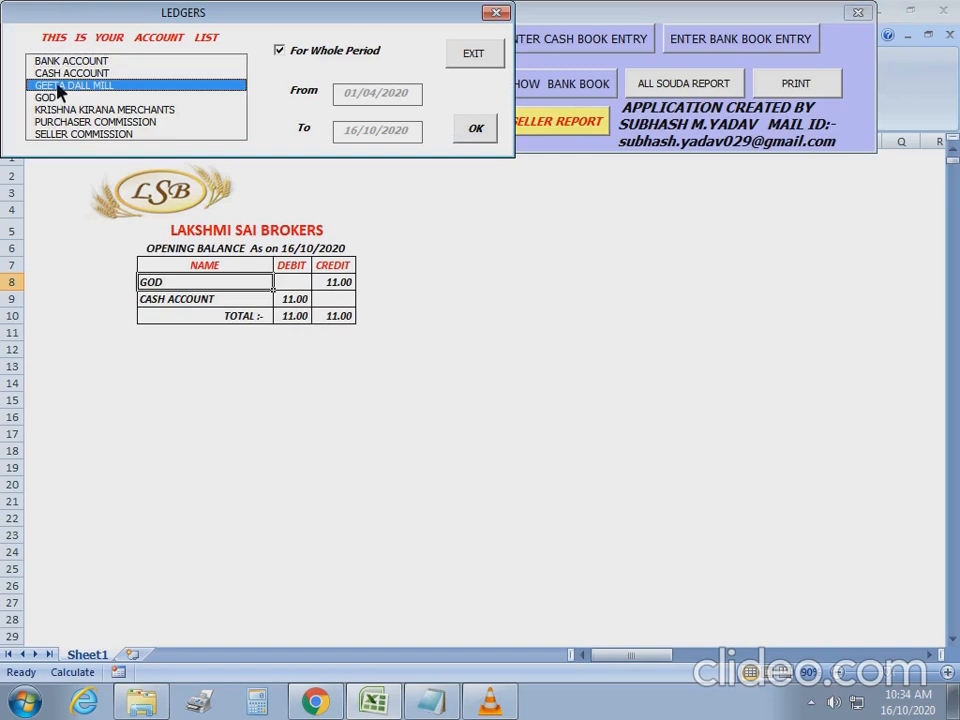
click(484, 134)
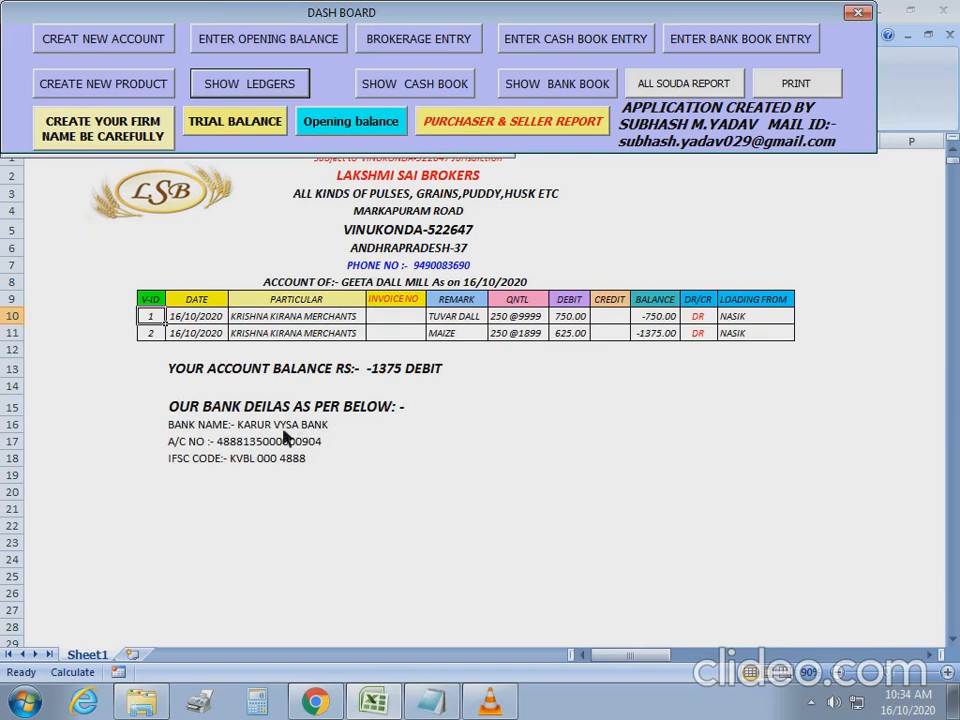
Display the KRISHNA KIRANA MERCHANTS ledger instead.
click(255, 87)
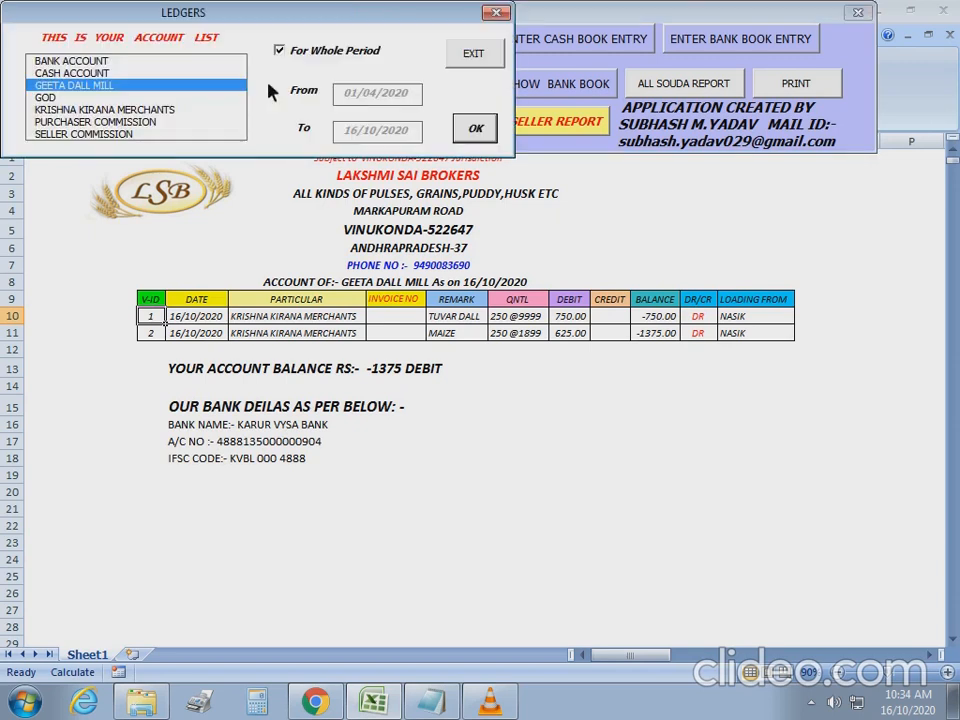
click(70, 110)
click(482, 132)
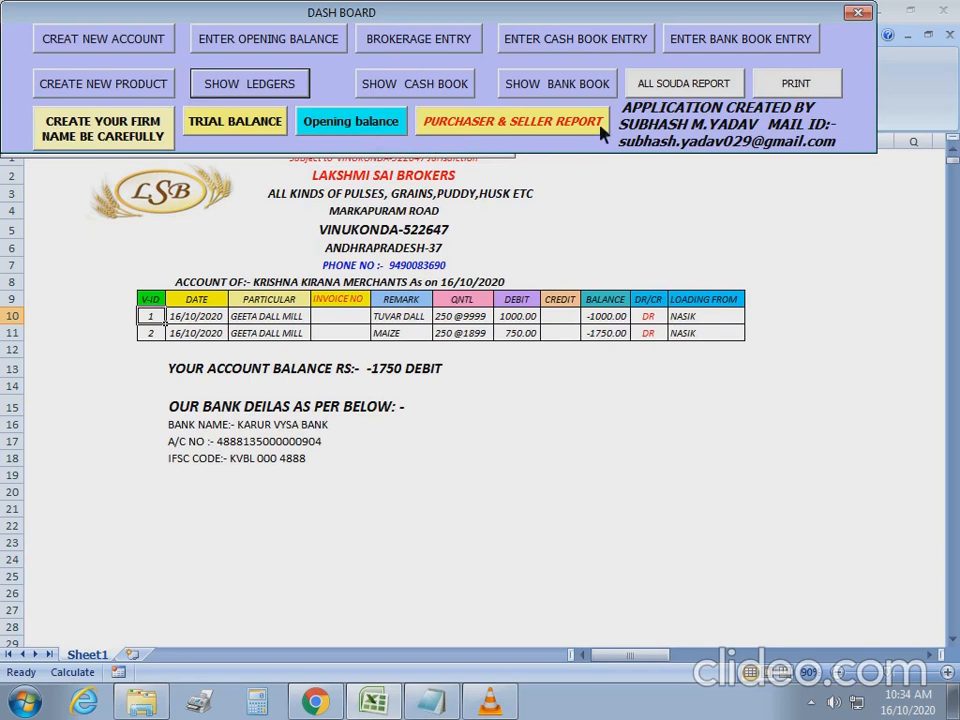
Show the PURCHASER & SELLER REPORT for seller group GEETA.
click(497, 122)
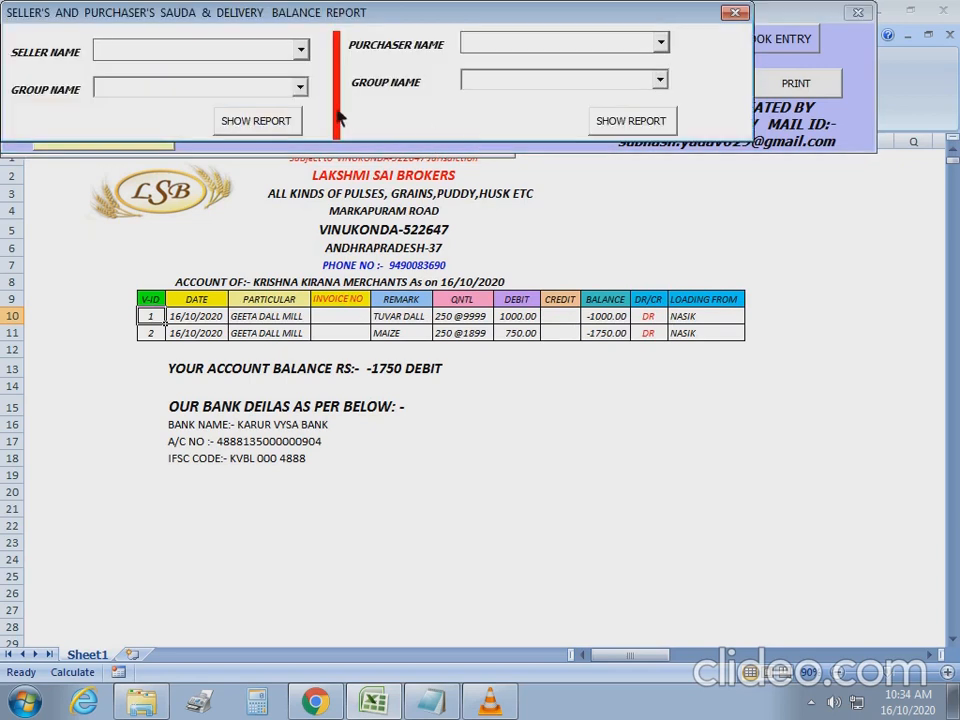
click(300, 87)
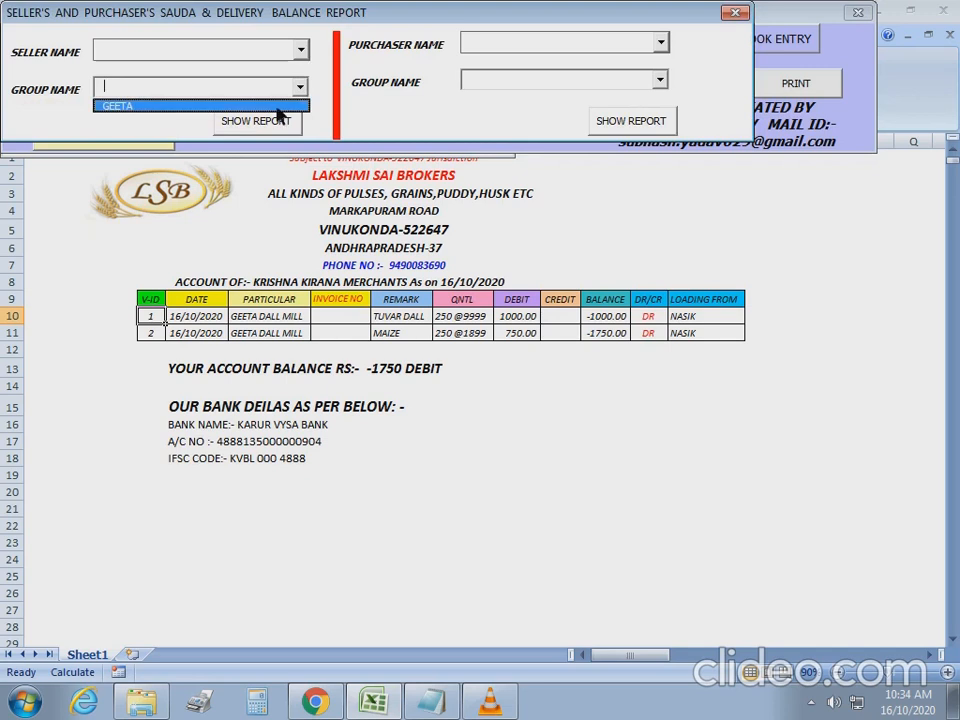
click(277, 106)
click(268, 124)
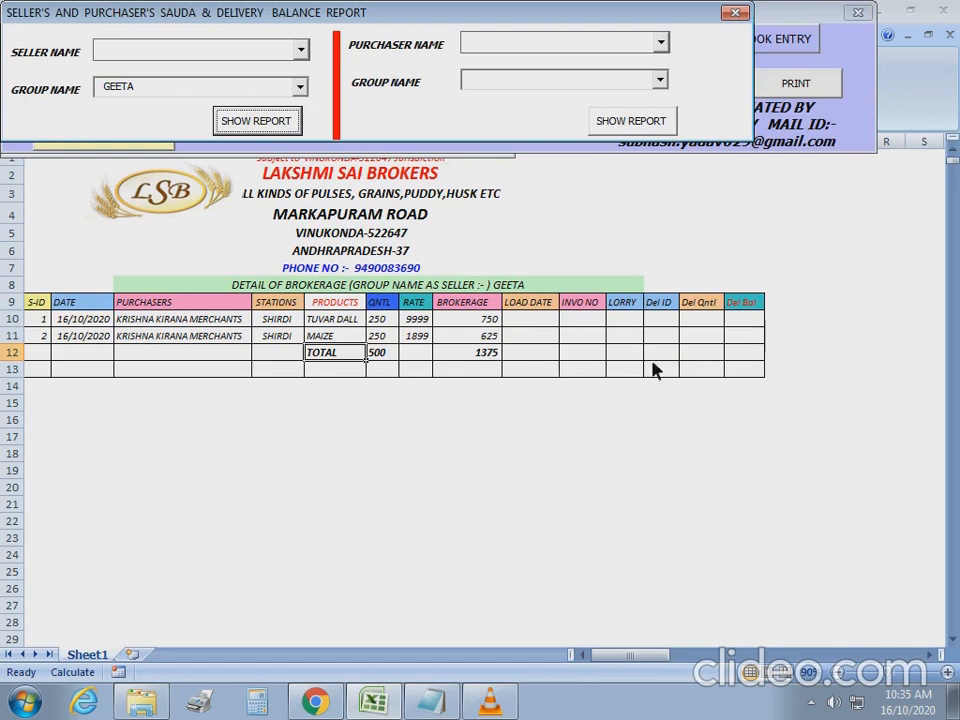
Show the purchaser report for group KRISHNA, then close the report form.
click(663, 82)
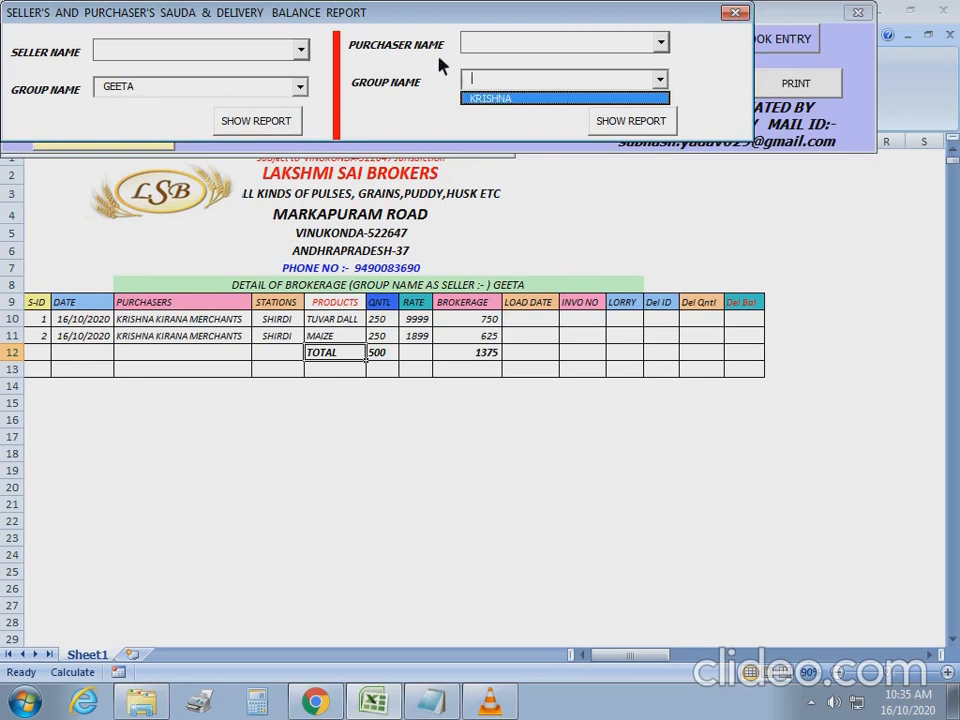
click(631, 121)
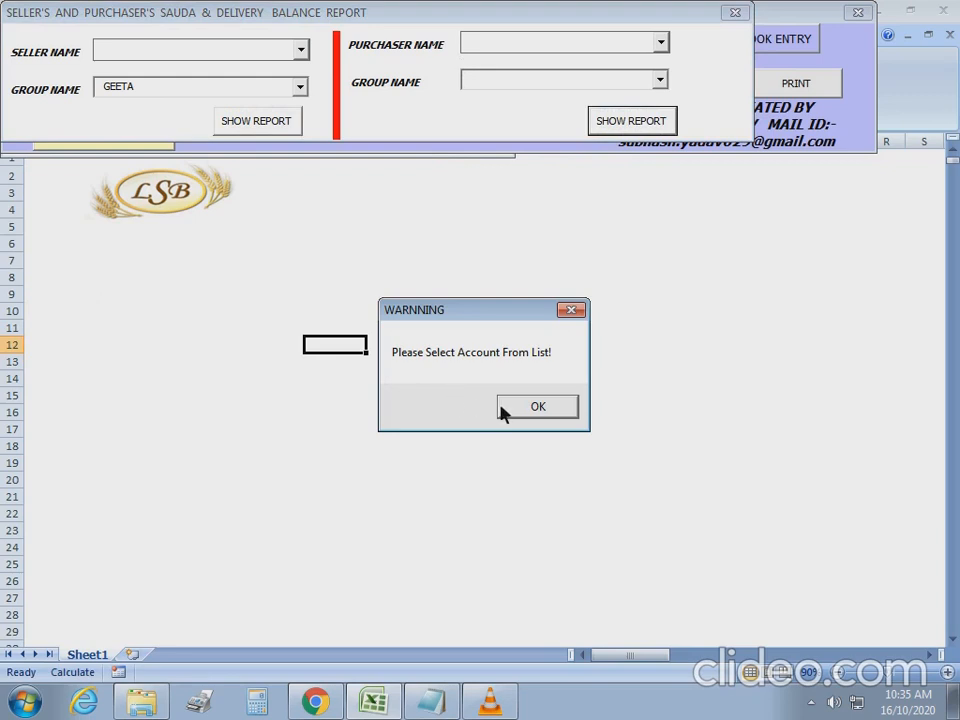
click(521, 409)
click(662, 84)
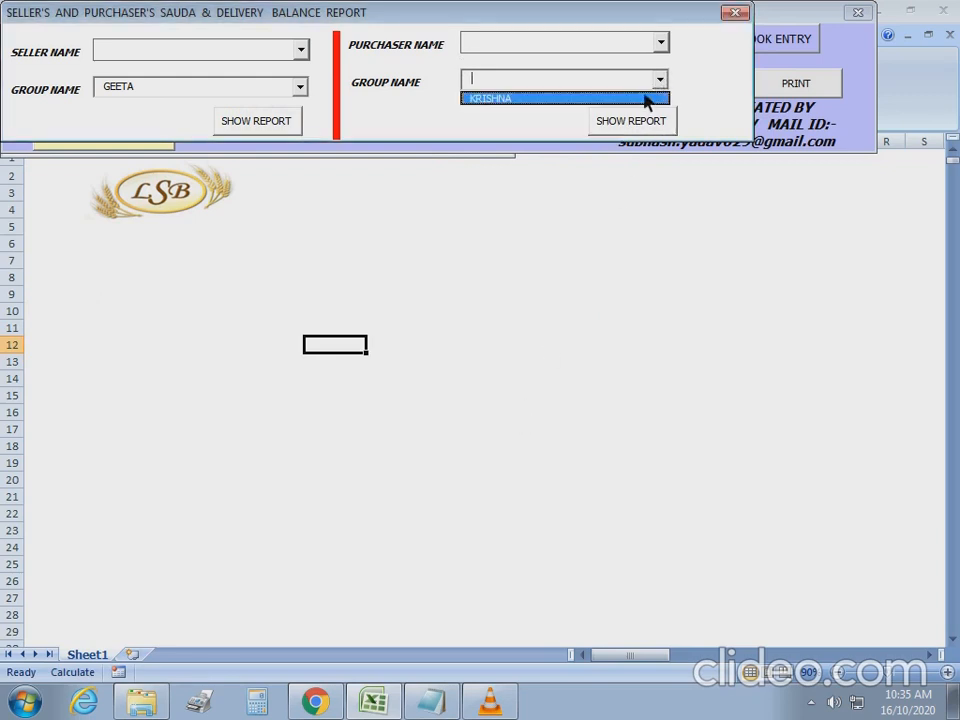
click(643, 98)
click(640, 122)
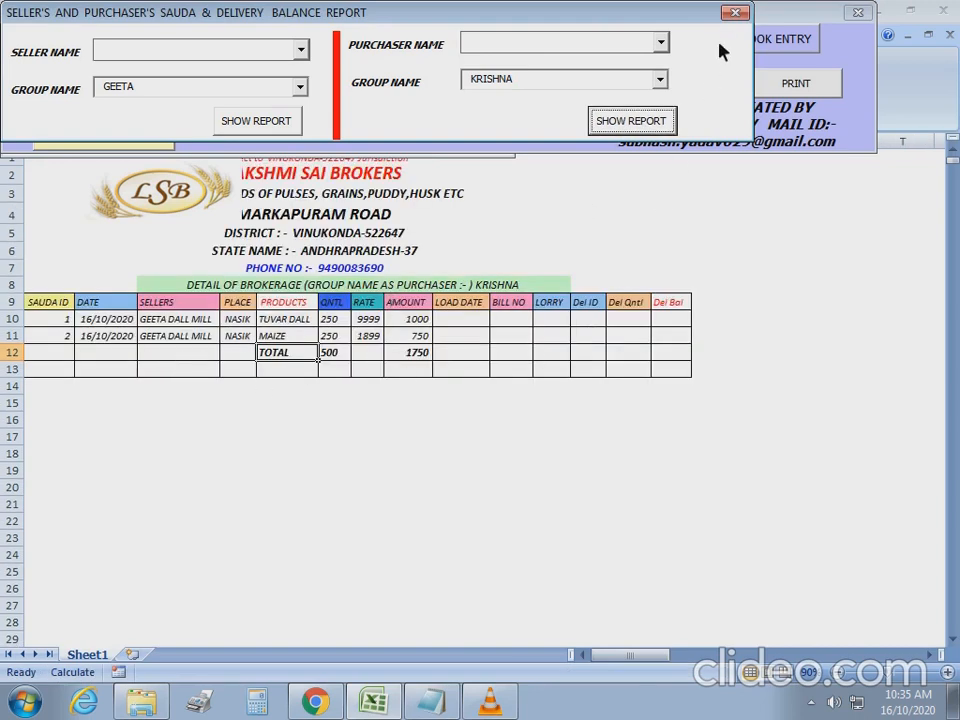
click(736, 13)
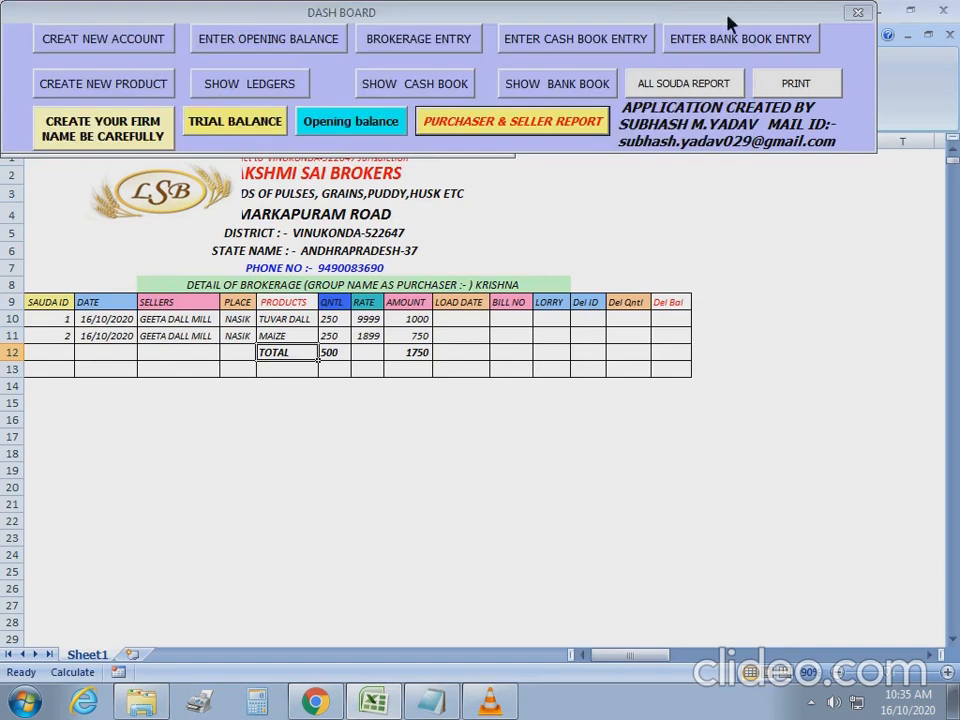
Load sauda 1 into the brokerage entry form with EDIT DATA.
click(412, 45)
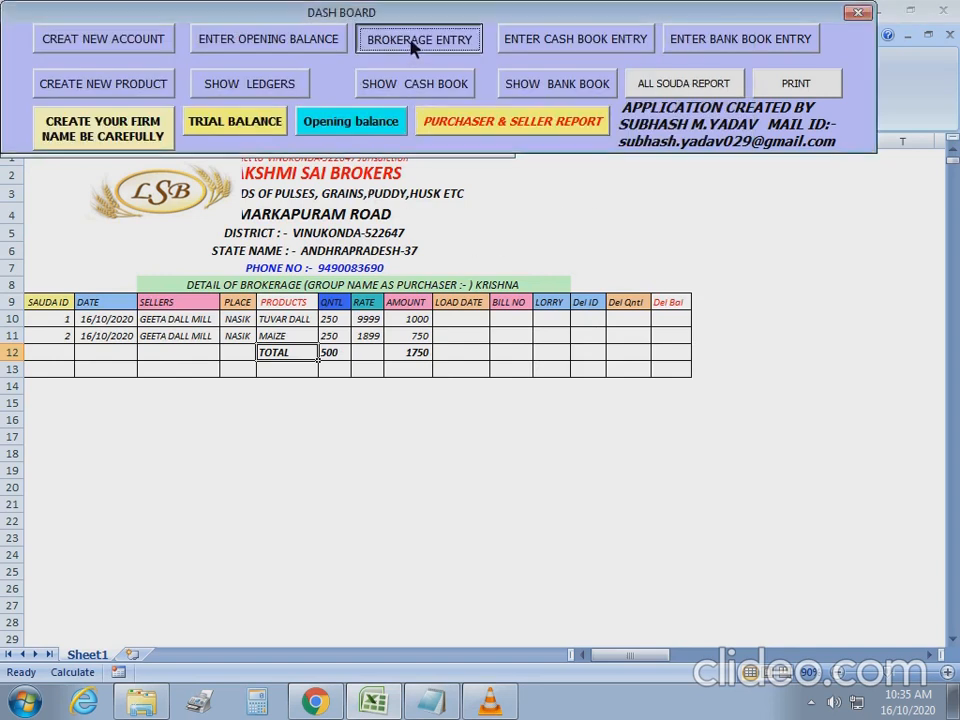
double_click(161, 127)
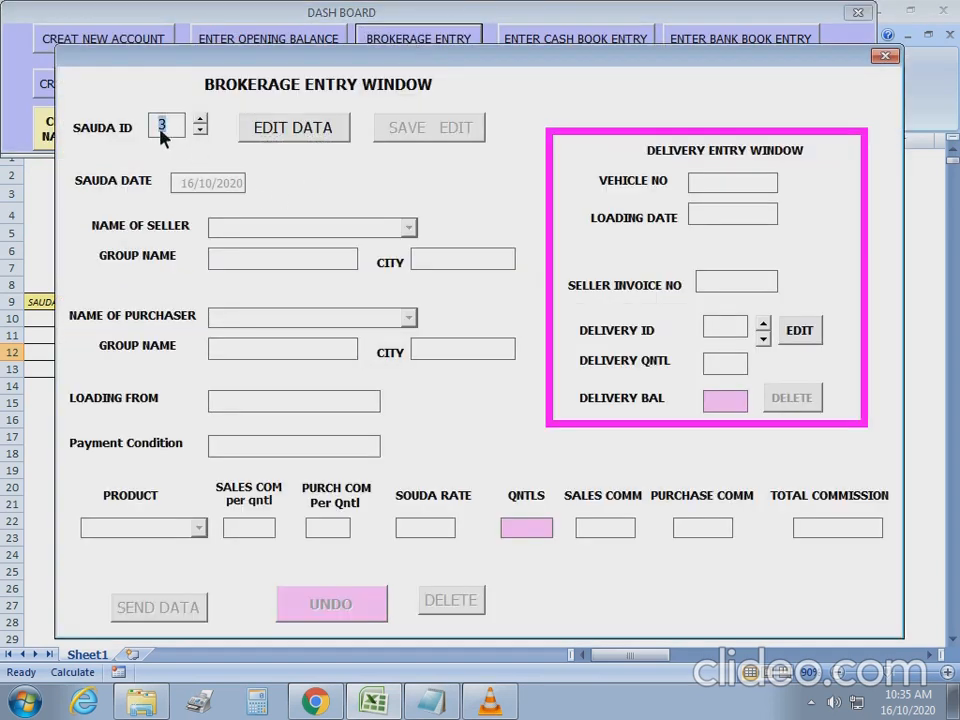
key(BackSpace)
text(1)
click(296, 128)
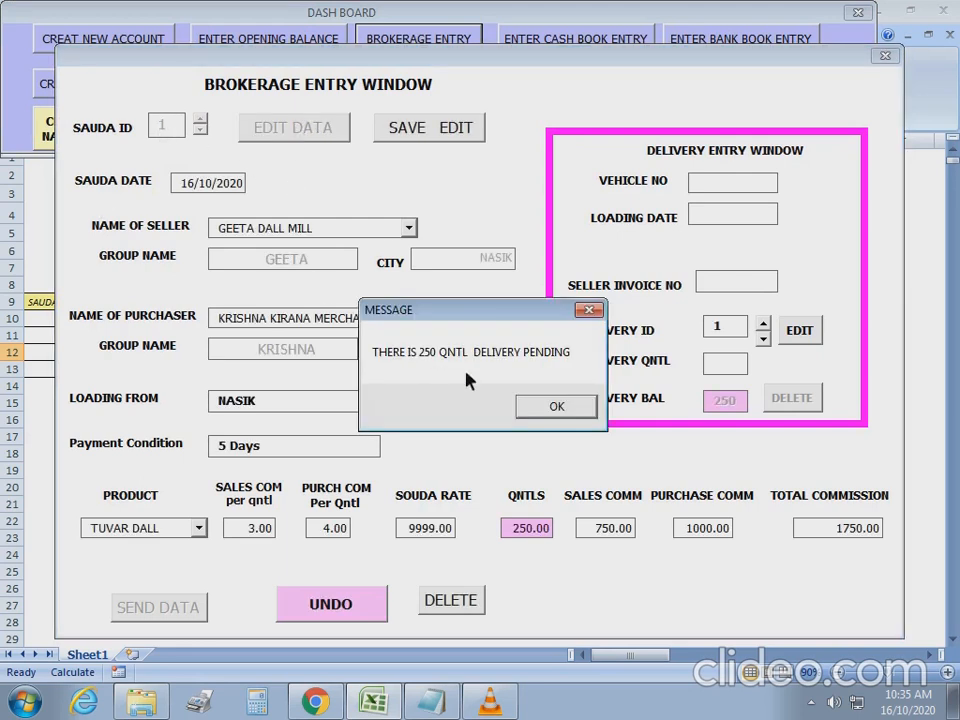
click(553, 405)
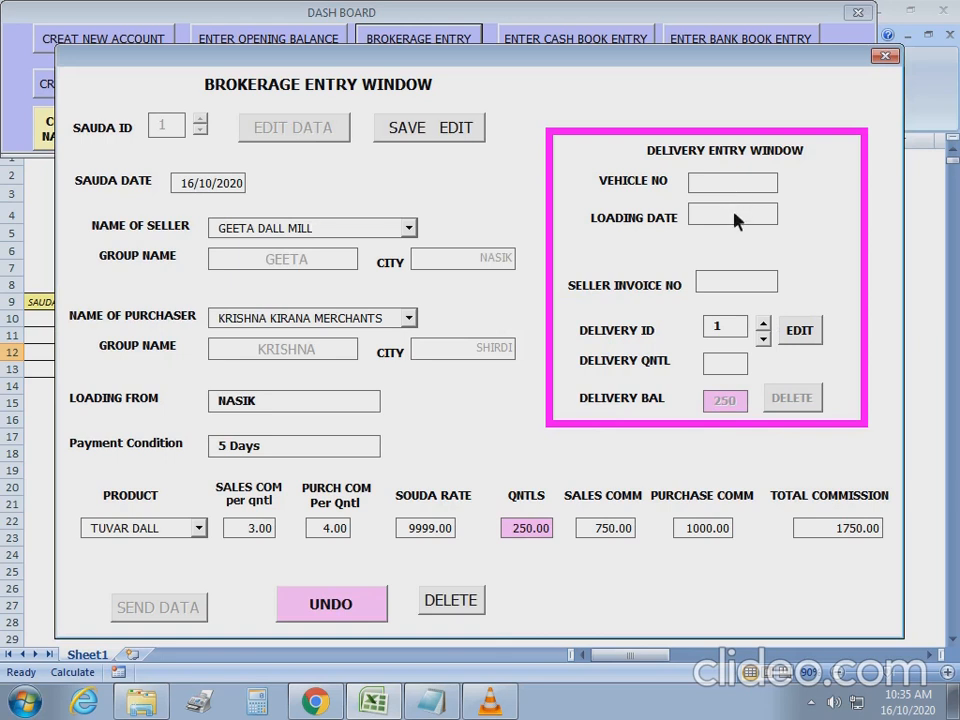
Save a delivery for sauda 1: vehicle TN56/5454, 16/10/2020, invoice 1, 125 quintals.
click(801, 334)
text(TN56/5454)
key(Tab)
text(16/10/2020)
key(Tab)
text(1)
key(Tab)
key(Tab)
text(125)
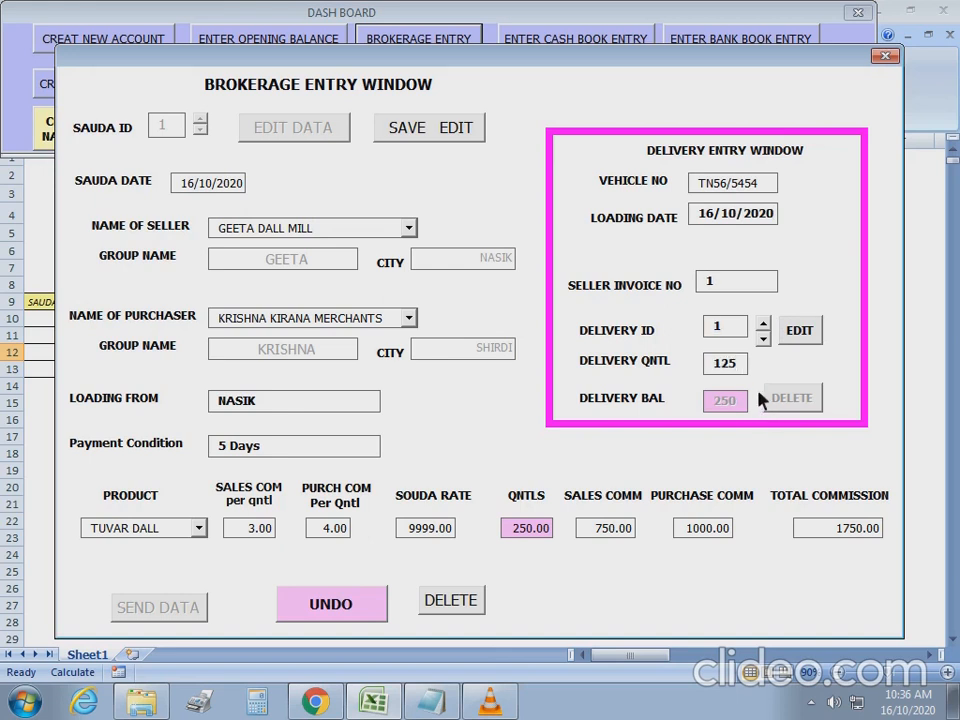
click(437, 138)
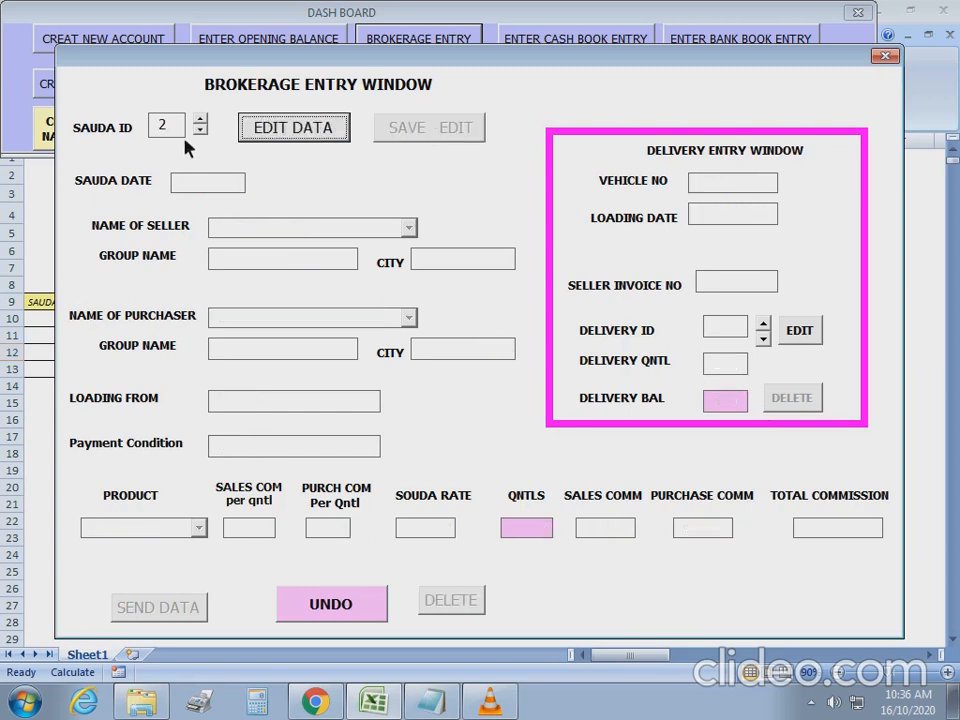
Reload sauda 1 to confirm the pending delivery, then clear the form.
click(157, 133)
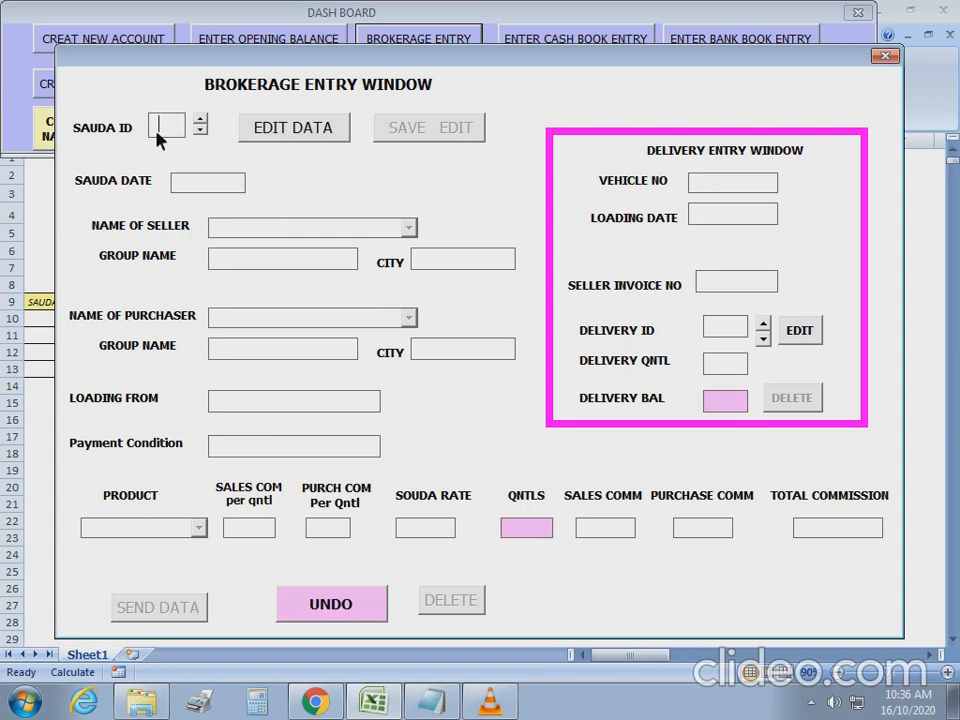
text(1)
click(293, 138)
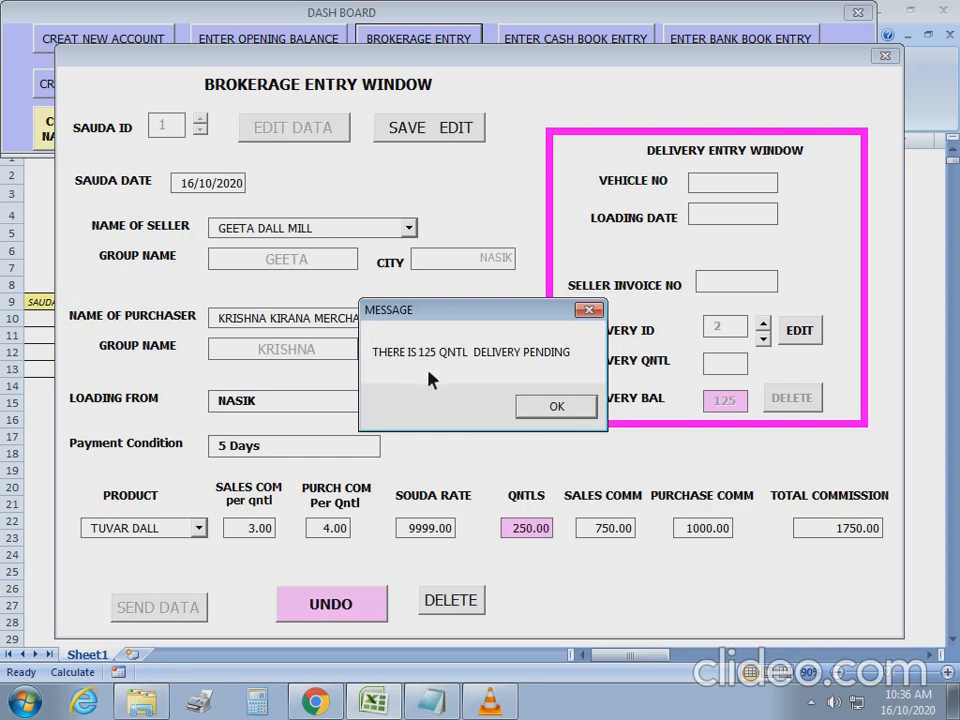
click(554, 405)
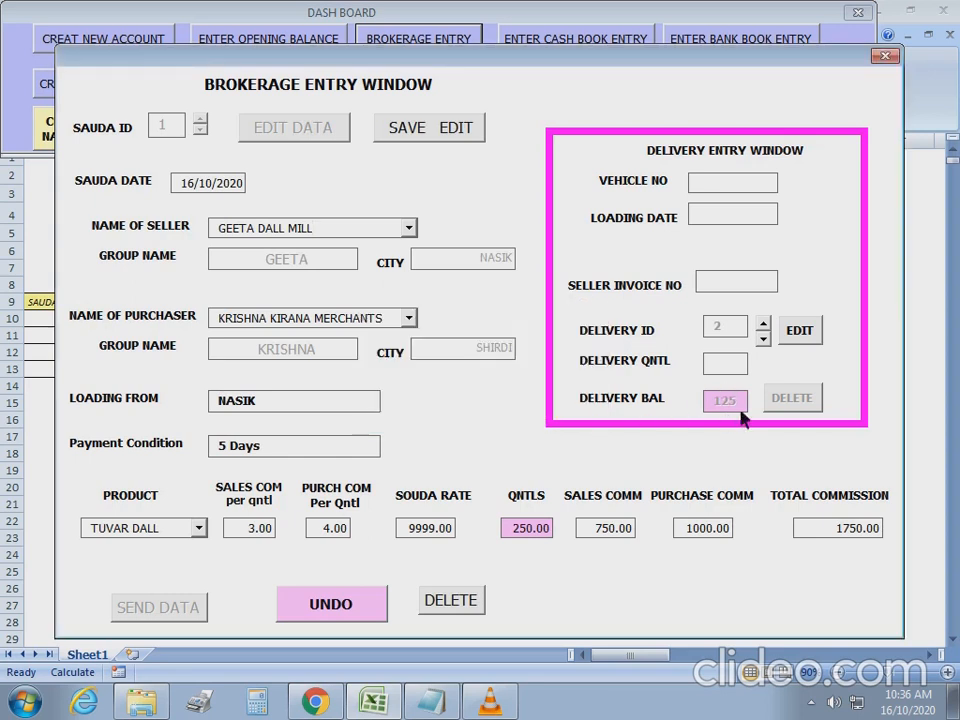
click(340, 612)
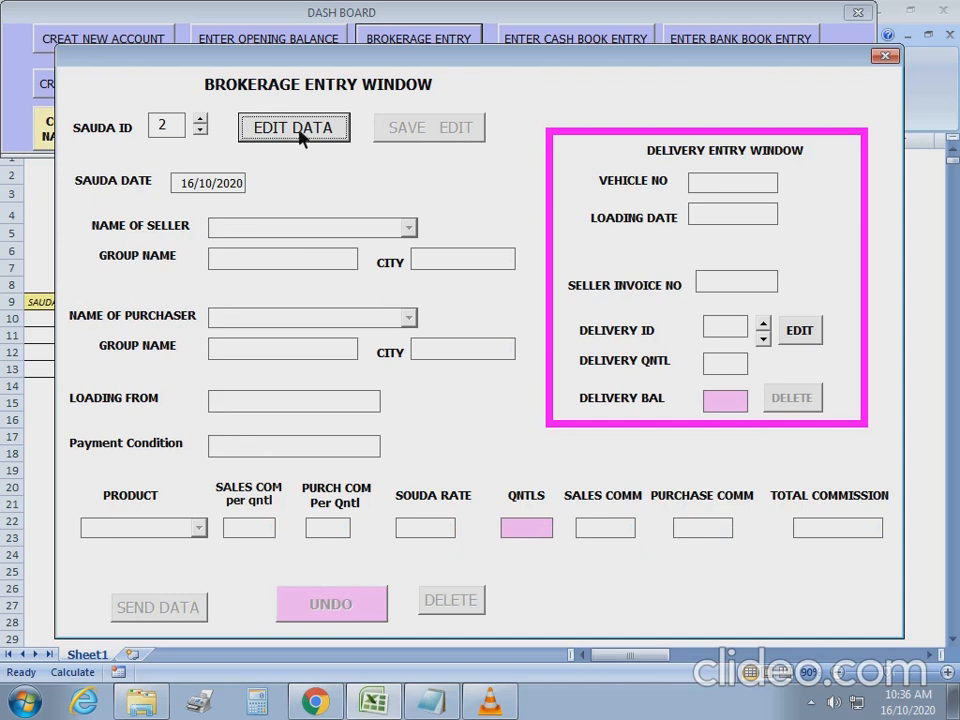
Save a delivery for sauda 2: vehicle AP25/T0001, 16/10/2020, invoice 2, 150 quintals.
click(299, 133)
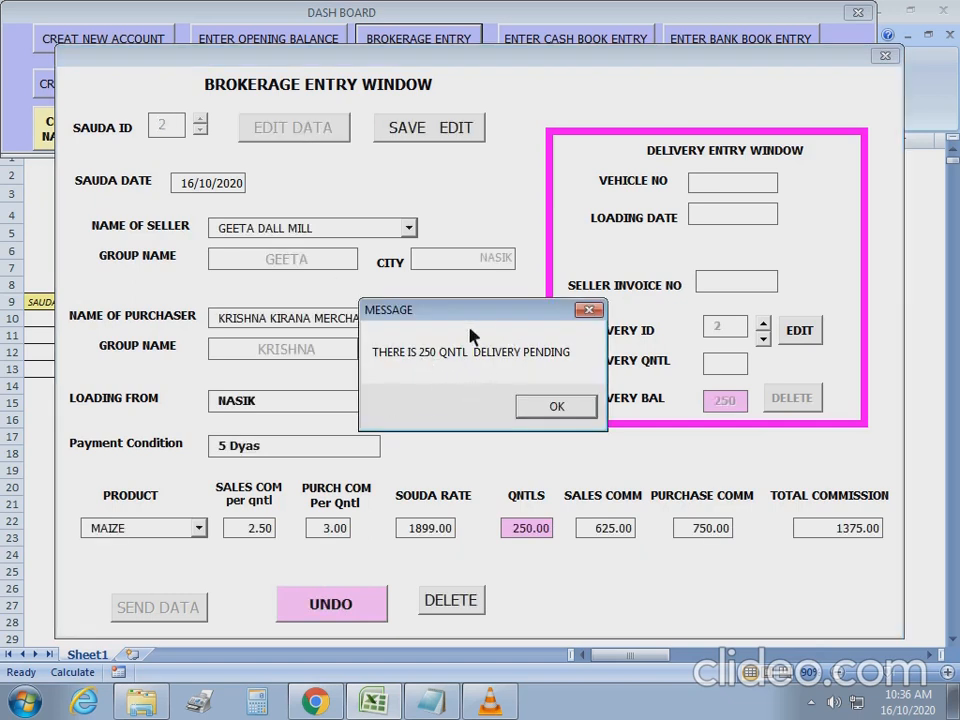
click(558, 410)
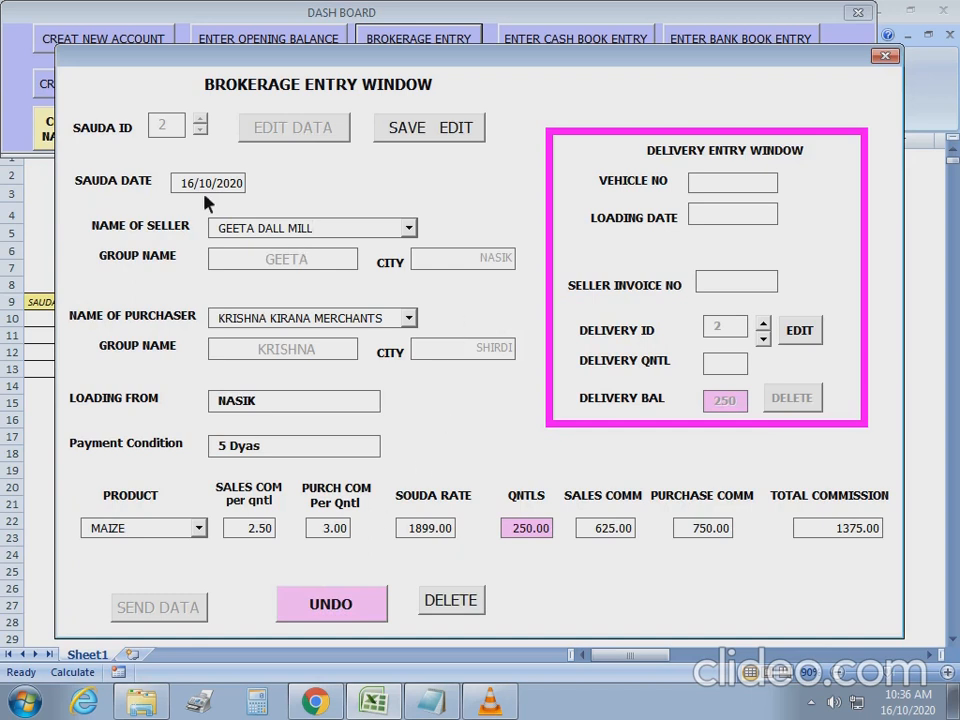
click(813, 333)
click(730, 190)
text(AP25/T0001)
key(Tab)
text(16/10/2020)
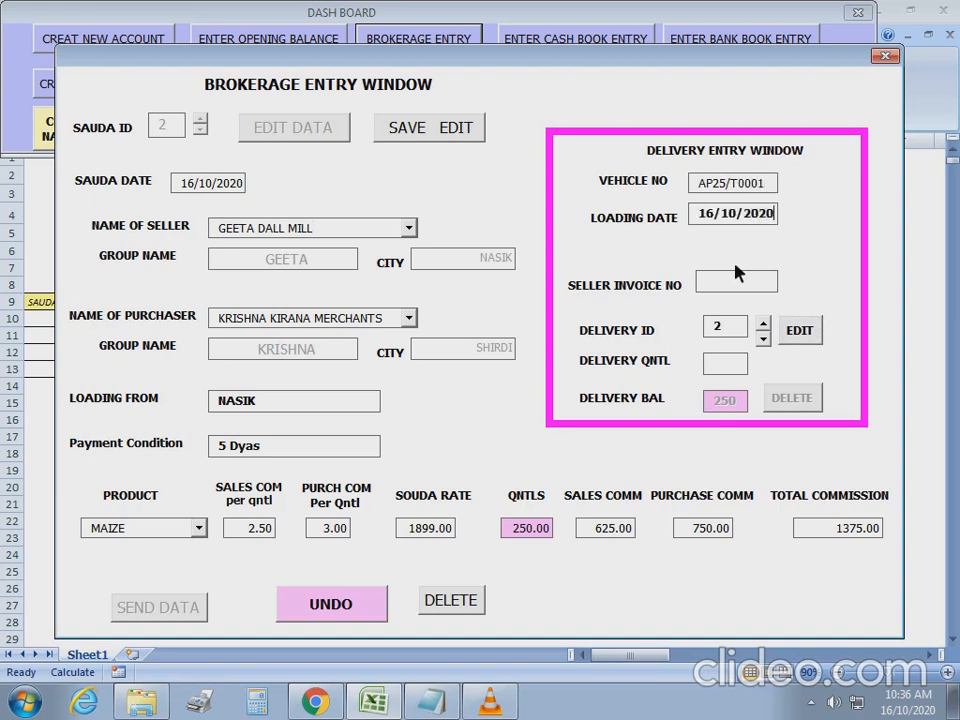
key(Tab)
text(2)
key(Tab)
key(Tab)
text(150)
key(Tab)
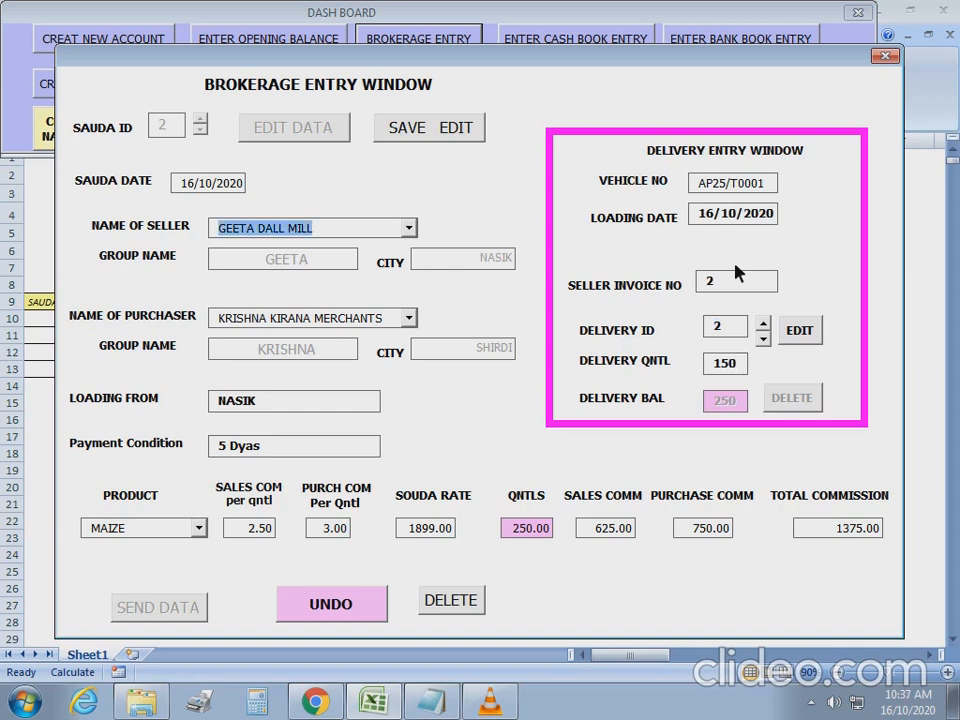
click(448, 132)
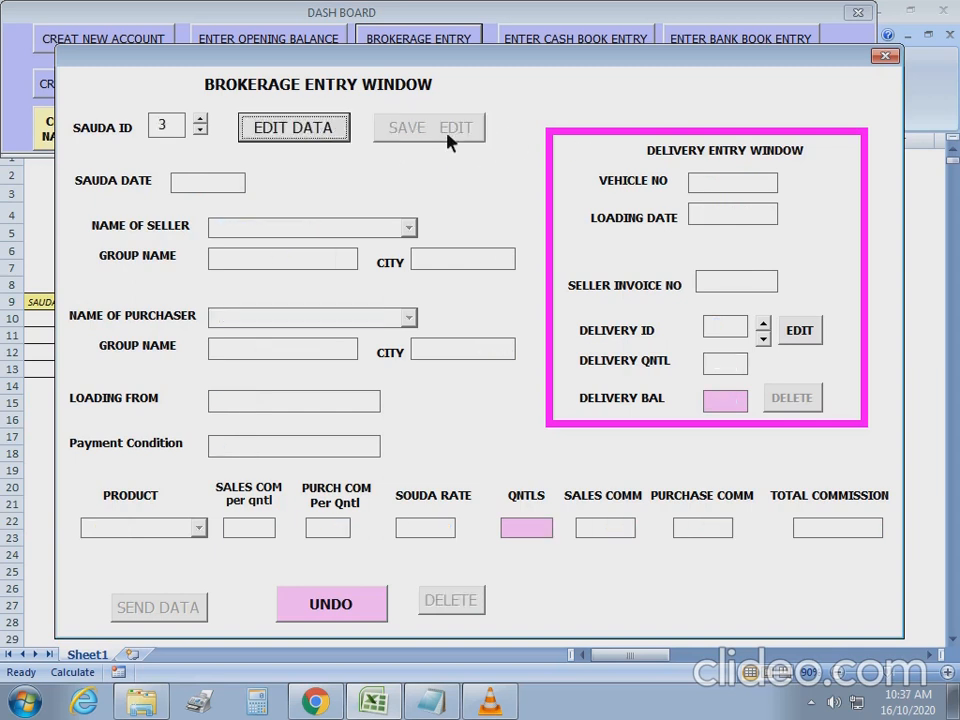
Reload sauda 2 to confirm 100 quintals pending, then clear the form.
click(201, 130)
click(292, 135)
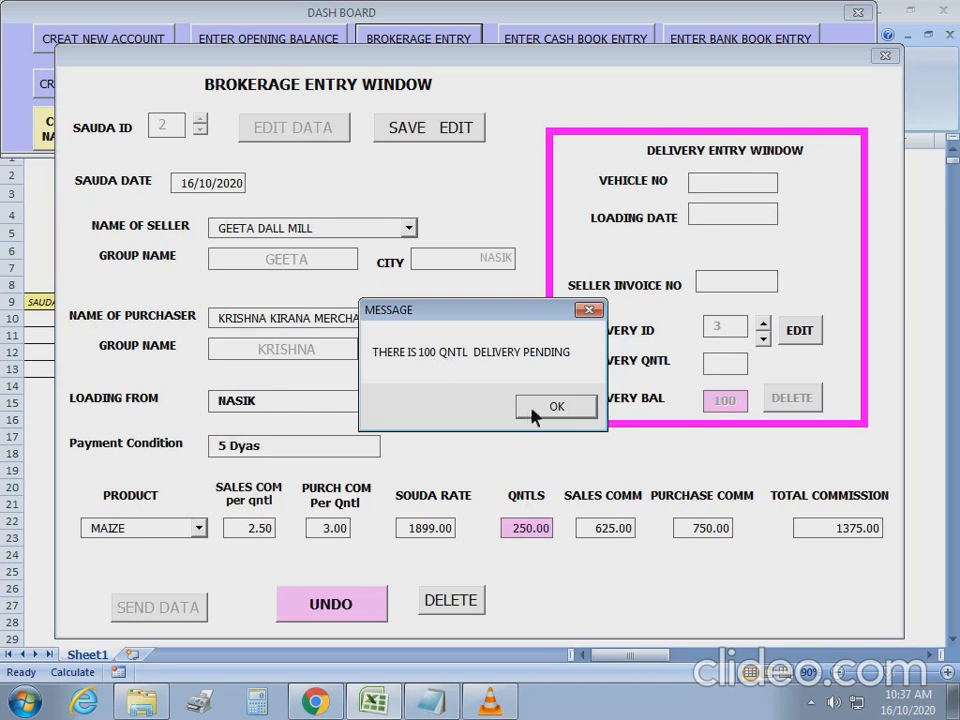
click(555, 406)
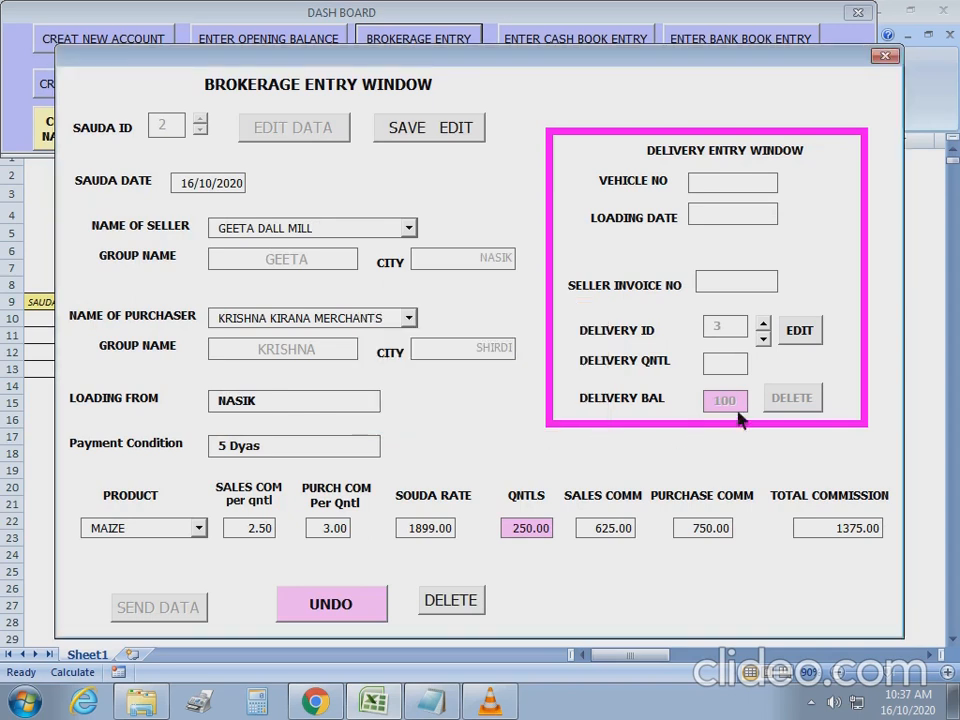
click(364, 615)
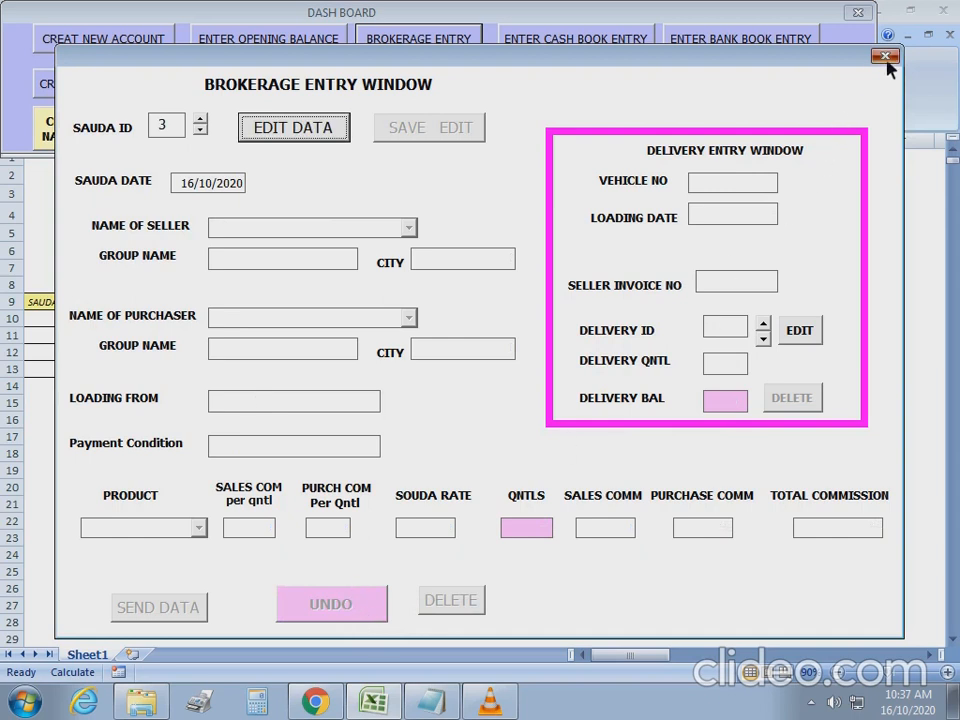
Close the brokerage form and show the balance report for seller group GEETA.
click(885, 57)
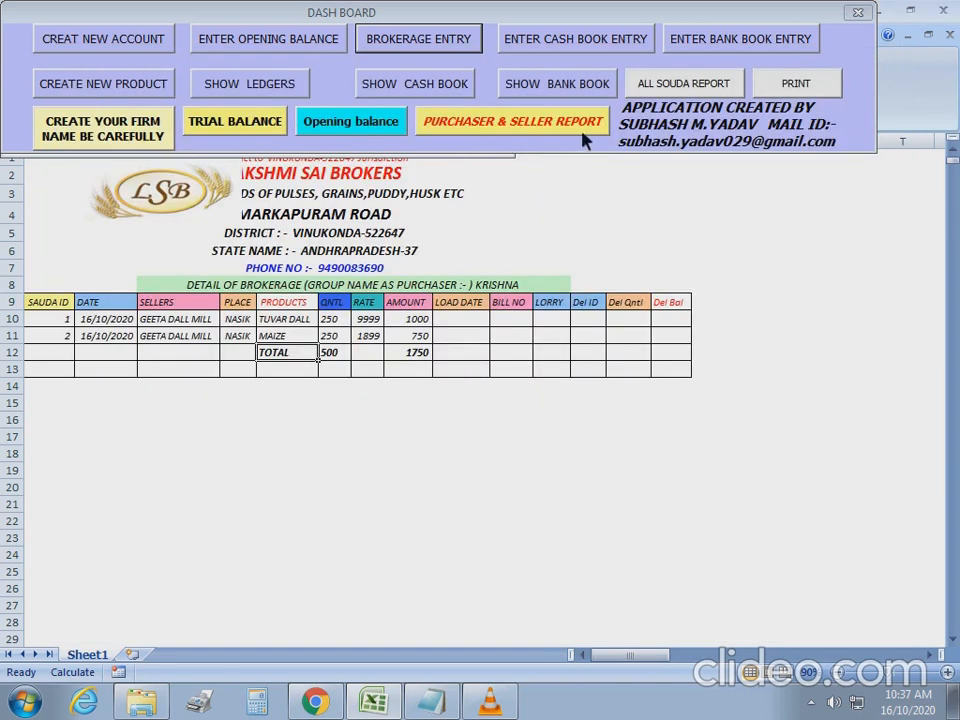
click(458, 130)
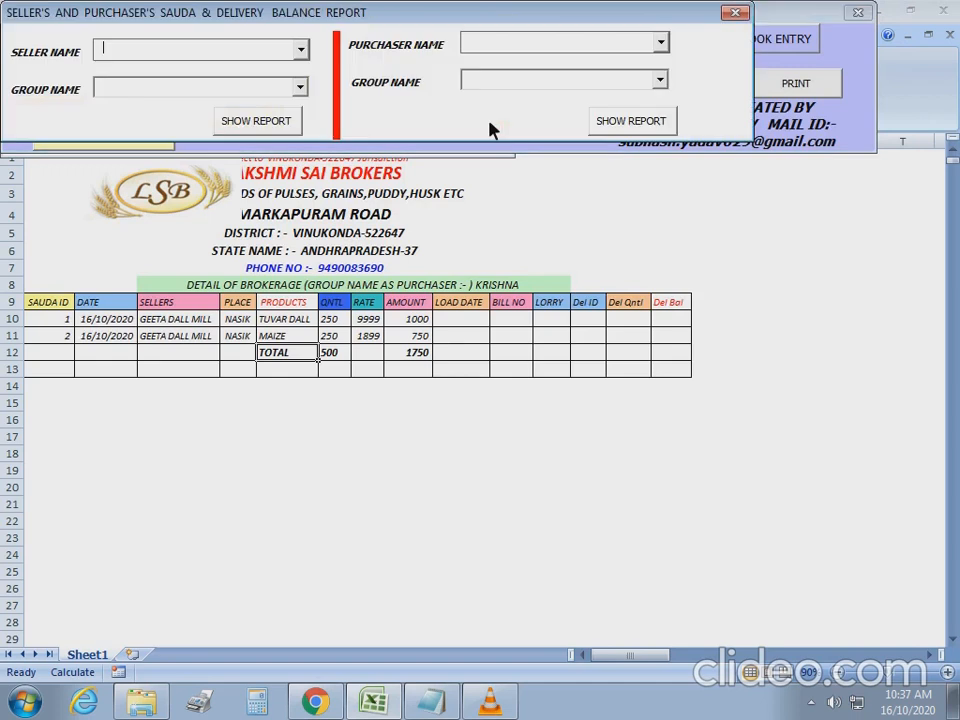
click(300, 88)
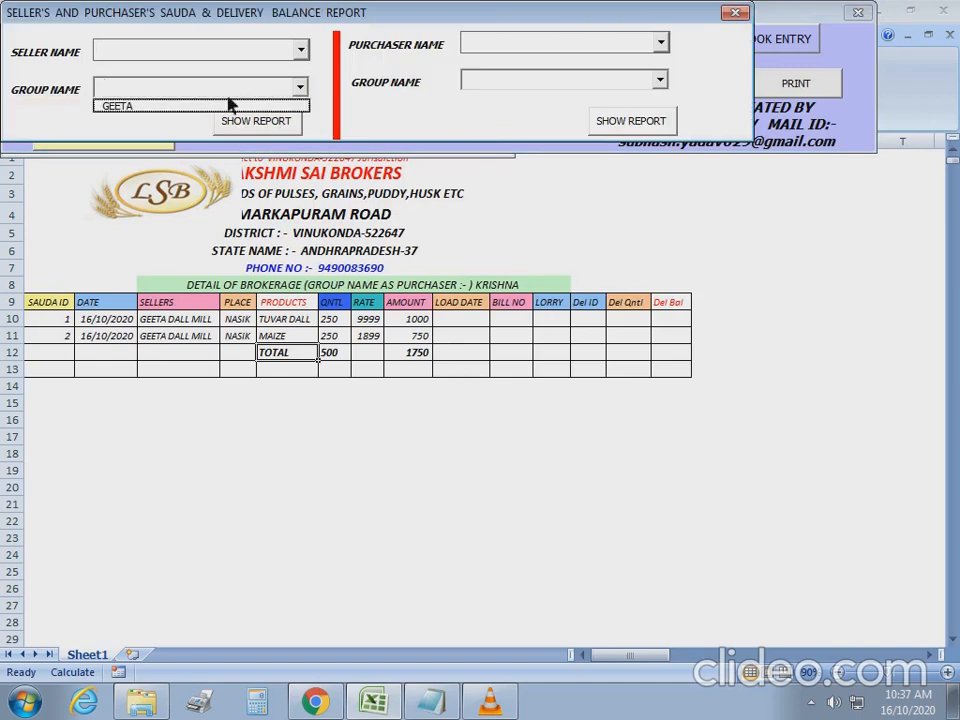
click(167, 107)
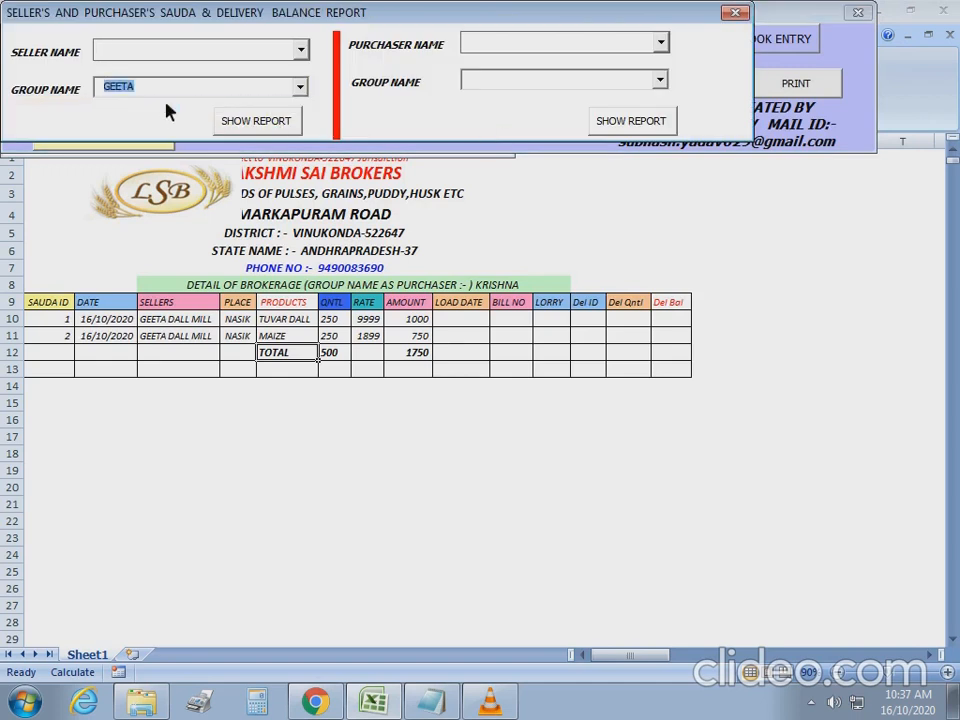
click(257, 125)
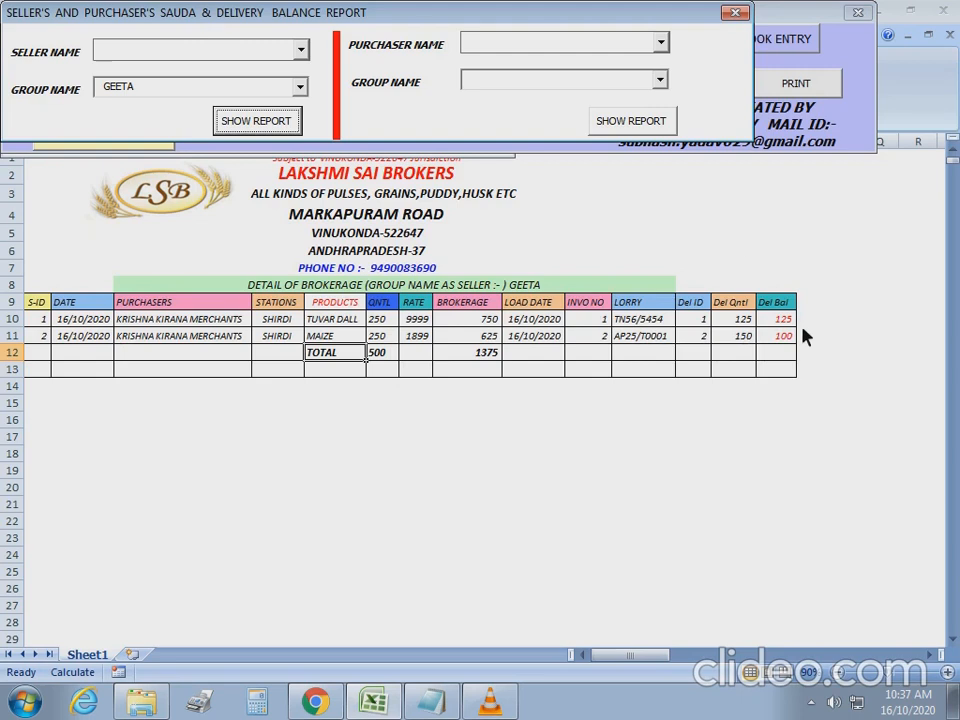
Show the balance report for purchaser group KRISHNA.
click(662, 82)
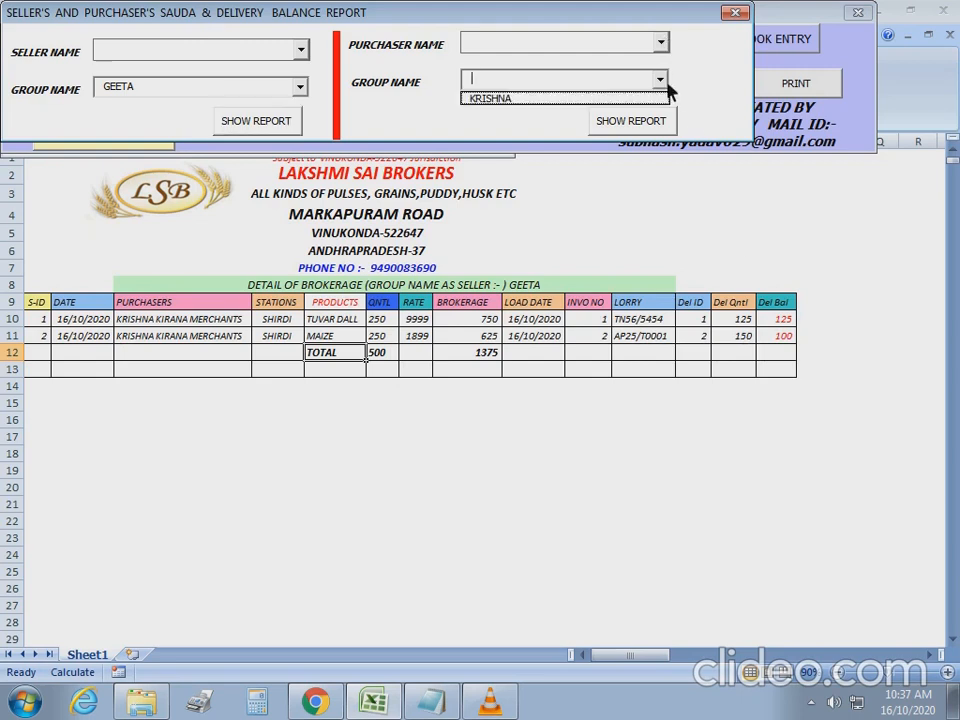
click(550, 97)
click(630, 121)
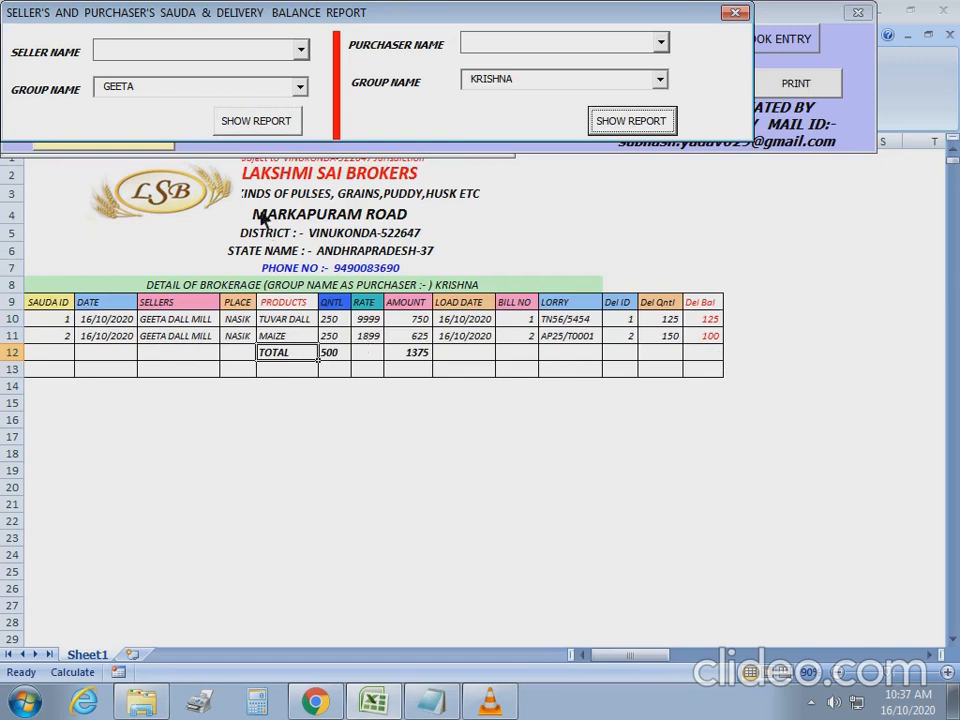
Show reports for seller GEETA DALL MILL and purchaser KRISHNA KIRANA MERCHANTS.
click(301, 50)
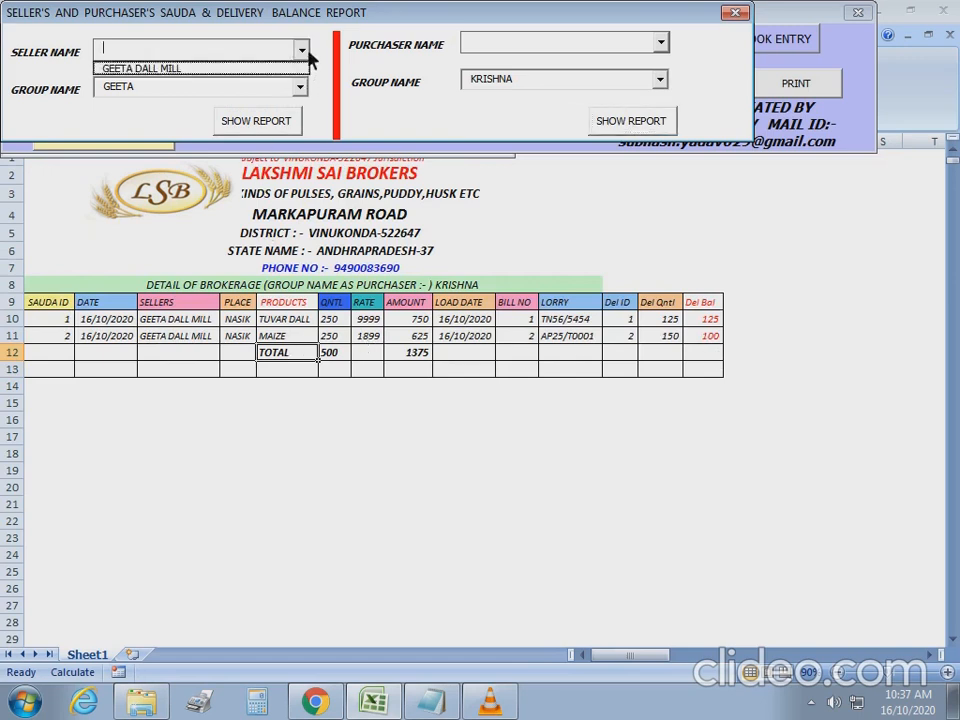
click(242, 70)
click(256, 122)
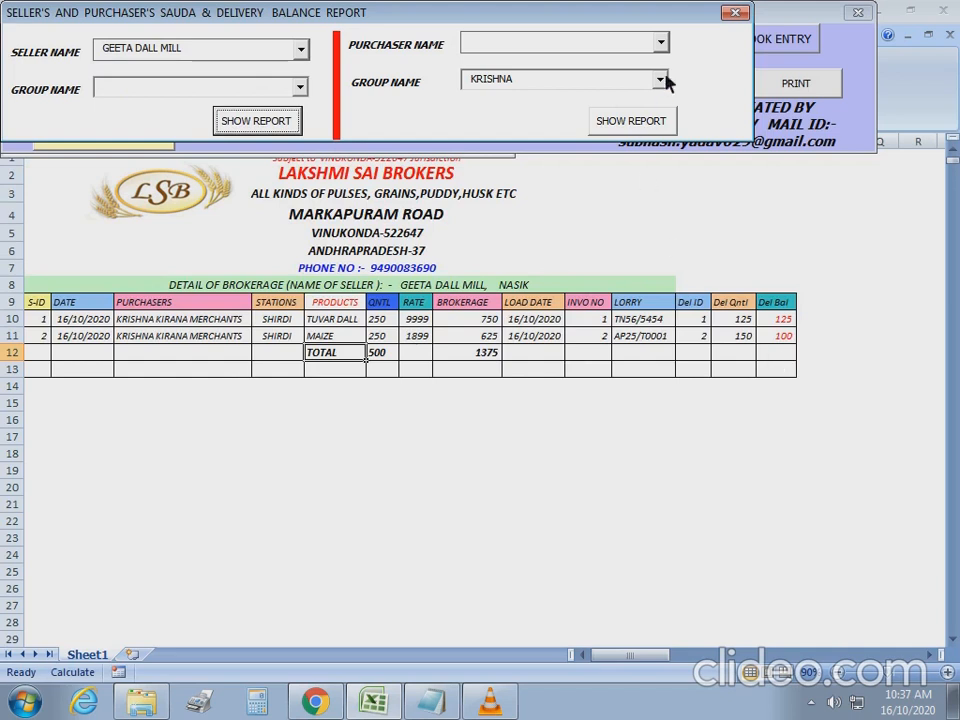
click(664, 44)
click(632, 62)
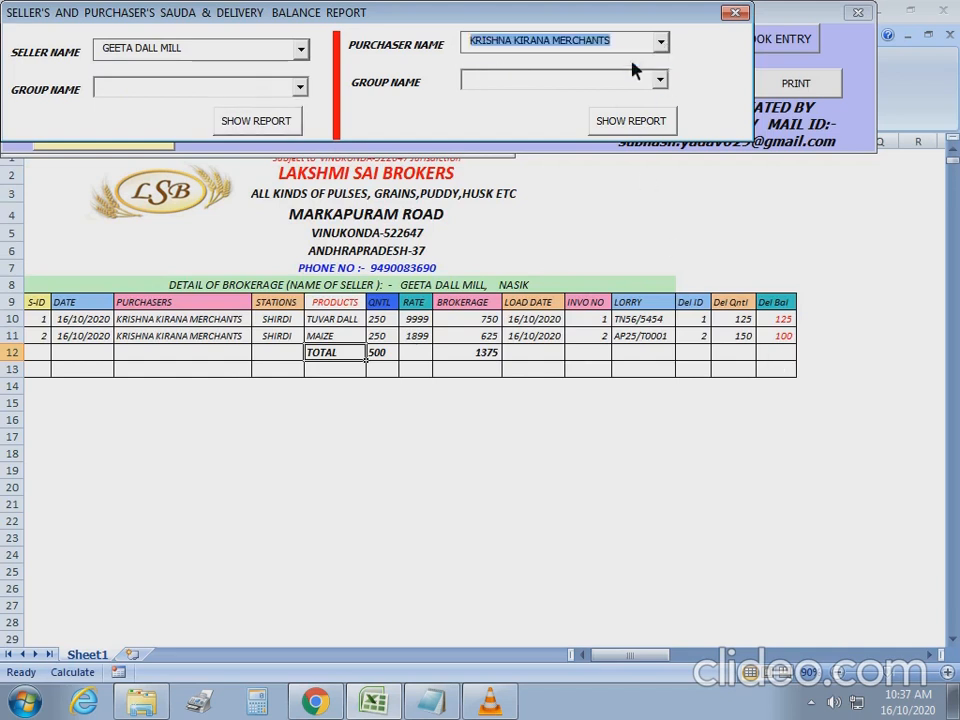
click(632, 121)
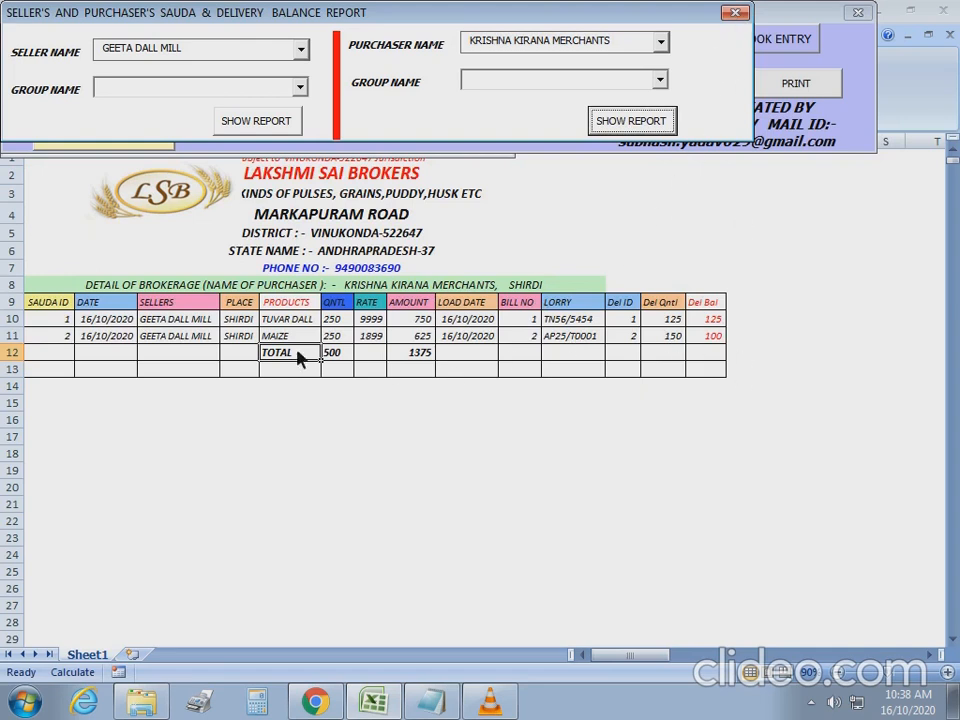
Show the GEETA seller-group report once more.
click(300, 89)
click(270, 103)
click(262, 121)
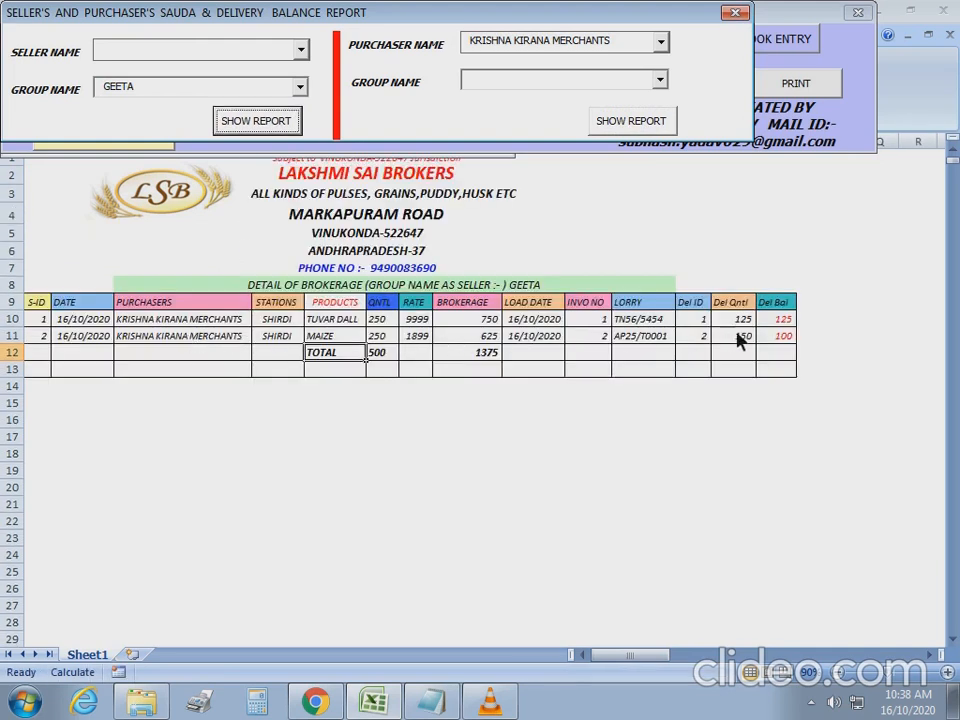
Close the report and load sauda 1 into the brokerage entry form.
click(47, 318)
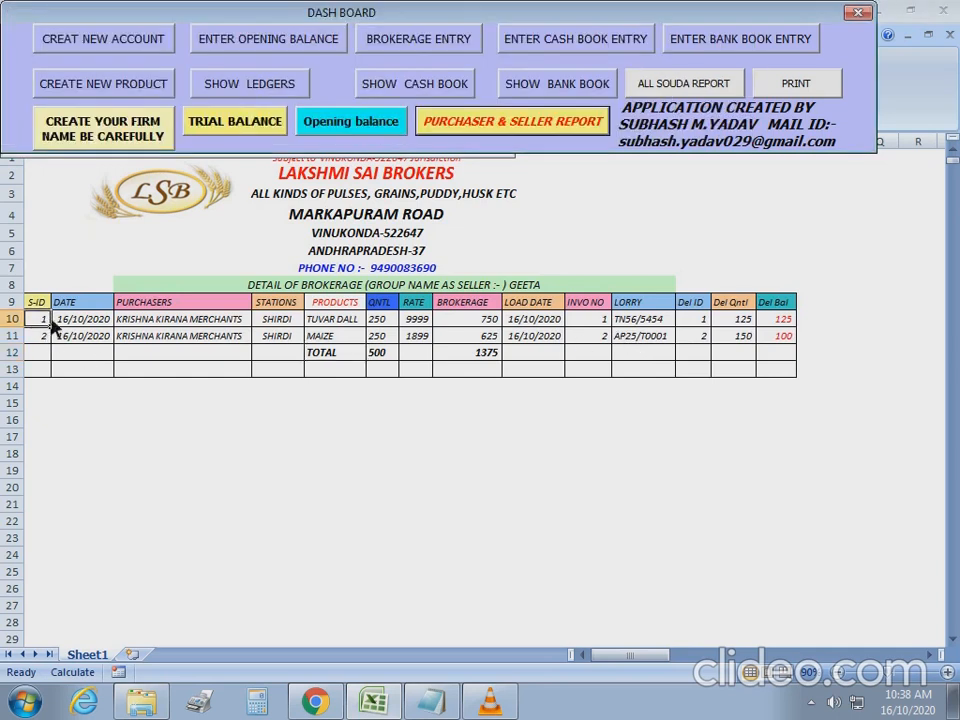
click(413, 40)
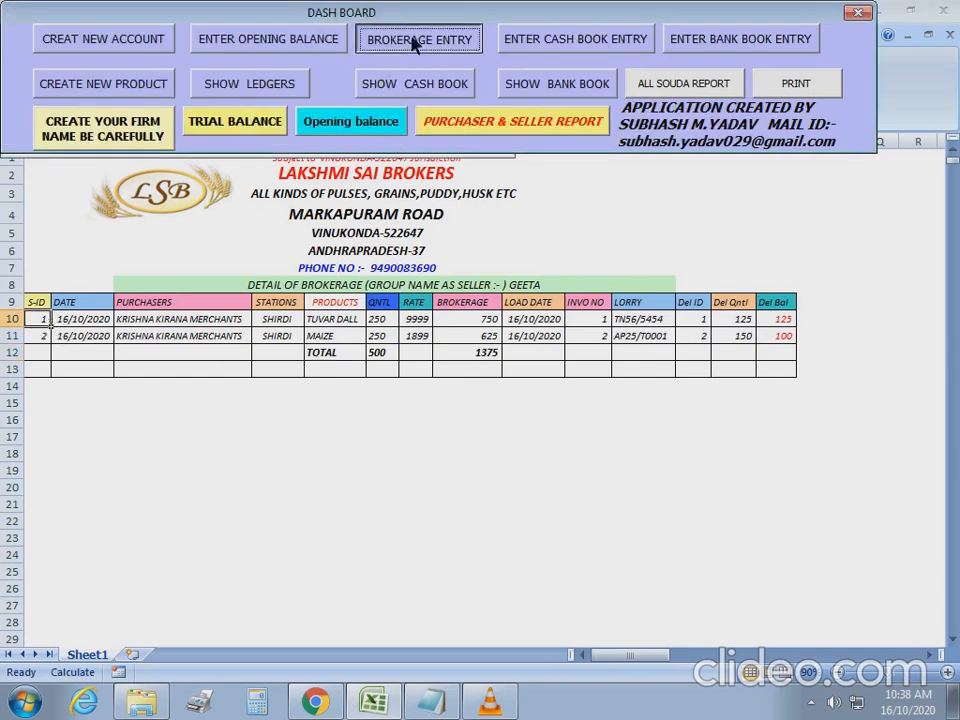
double_click(150, 127)
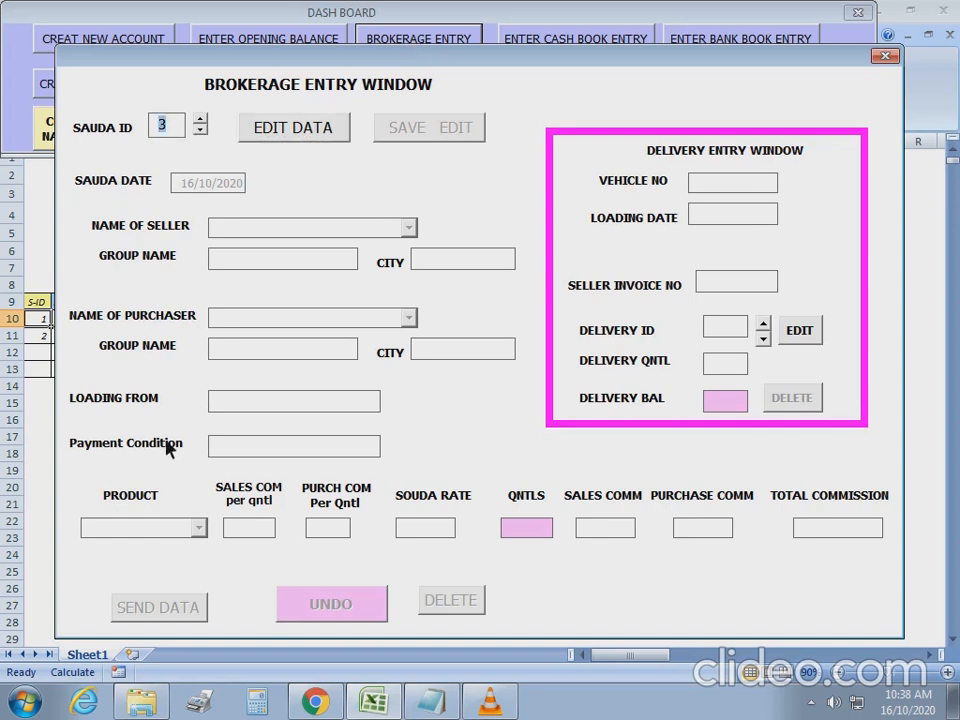
text(1)
drag(262, 52, 370, 391)
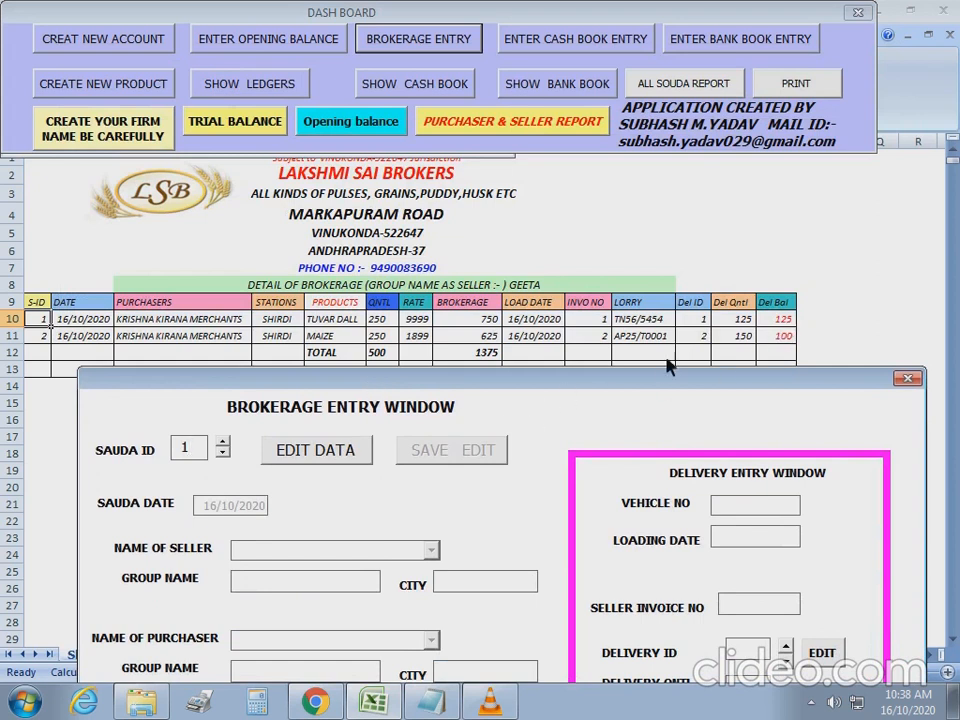
drag(665, 382, 625, 127)
click(300, 195)
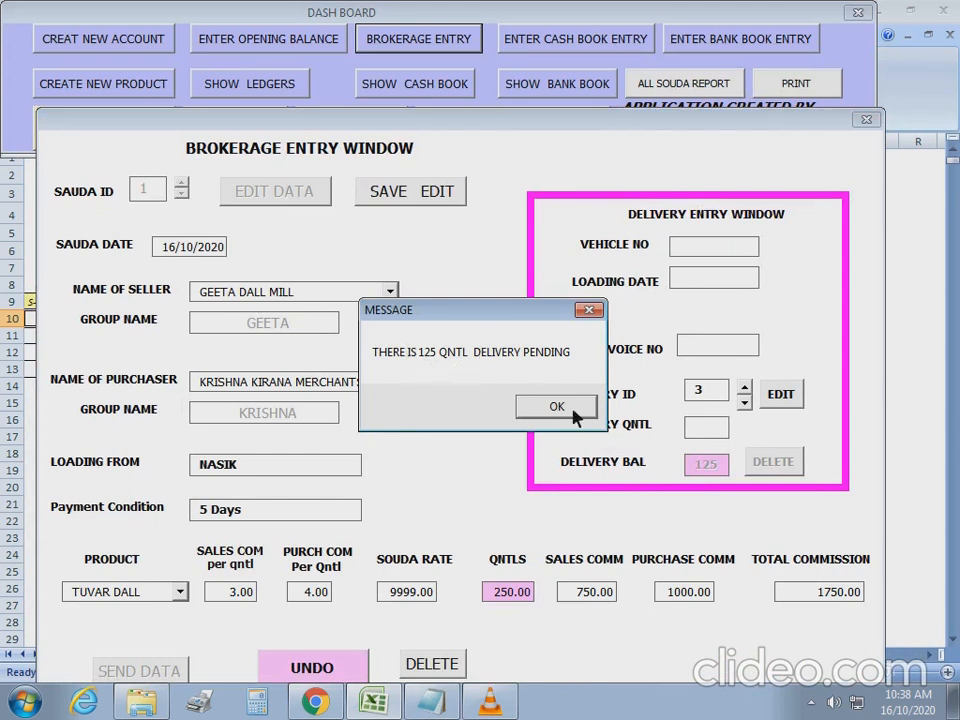
key(Return)
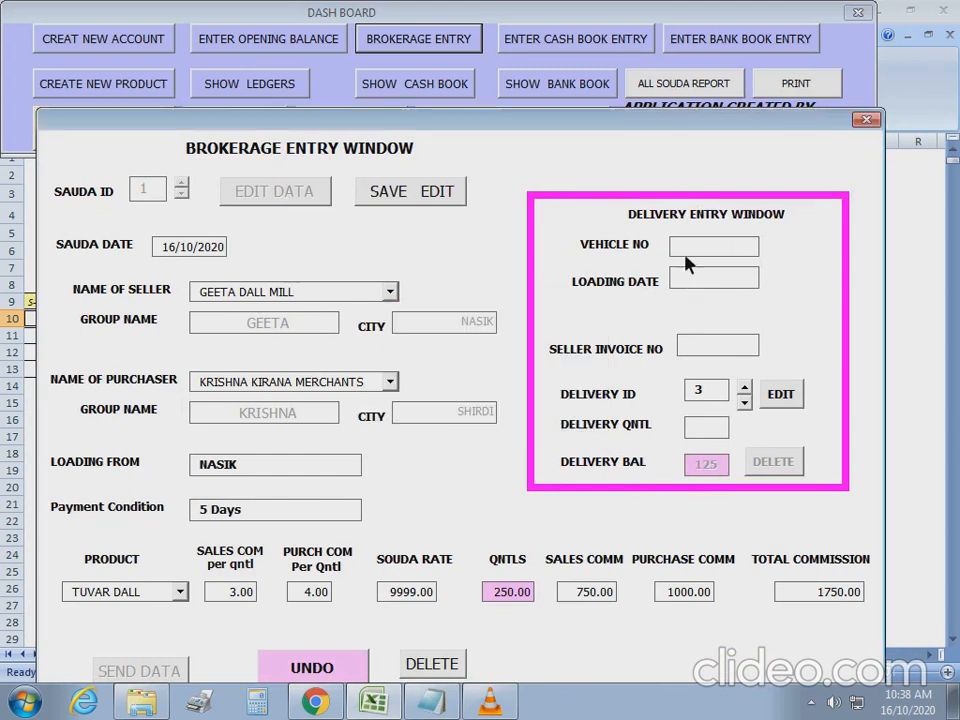
click(687, 244)
text(TS18/T5523)
key(Tab)
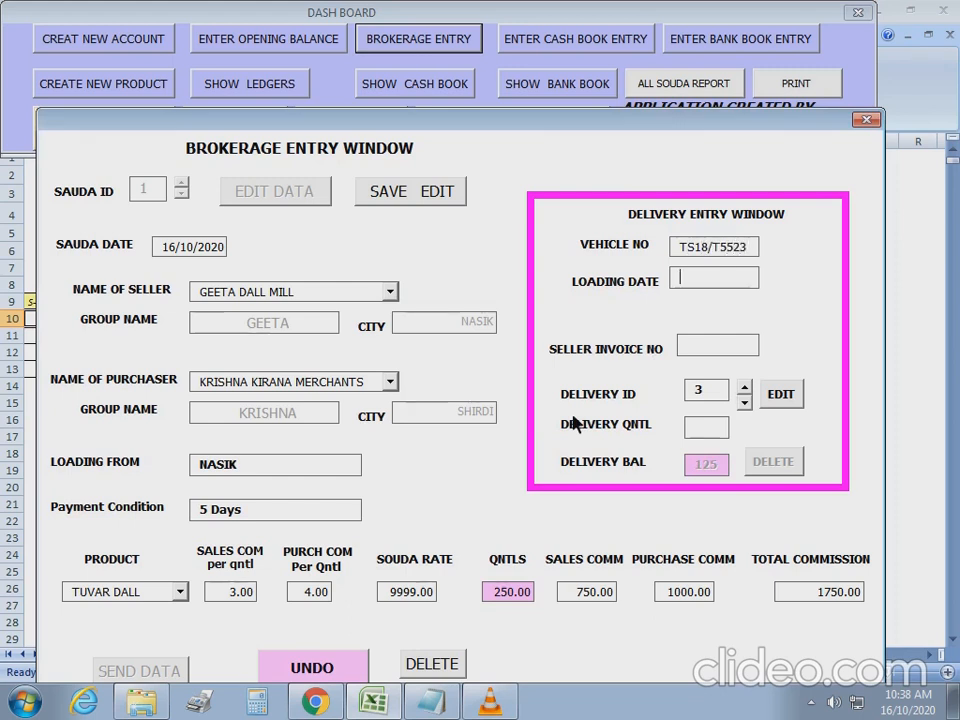
text(16/10/)
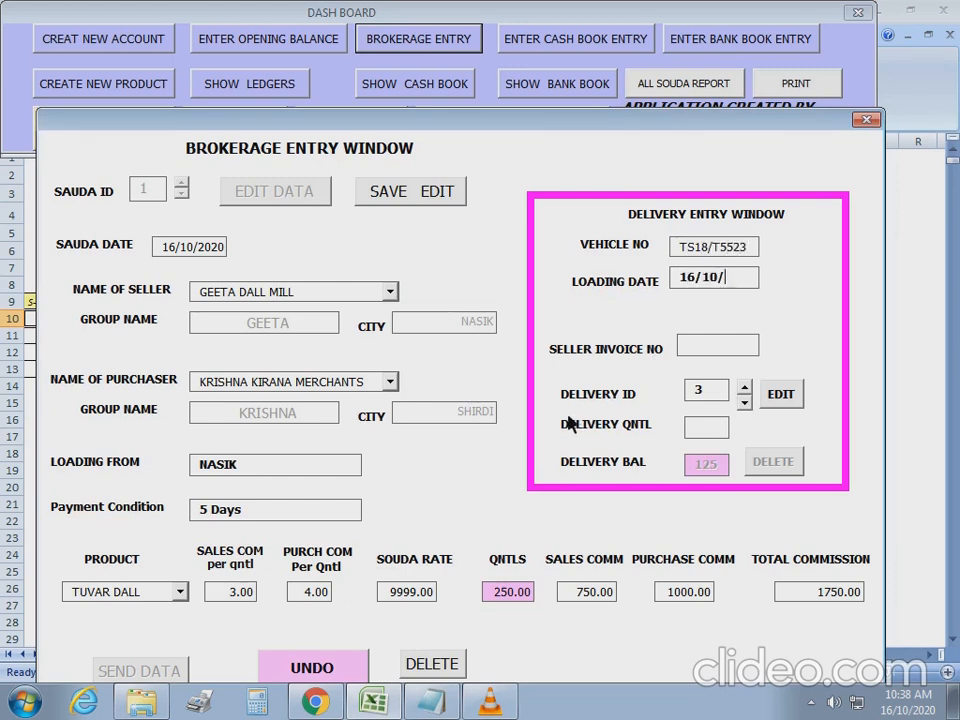
text(20202)
key(Tab)
key(Tab)
key(Tab)
text(125)
key(Tab)
click(400, 195)
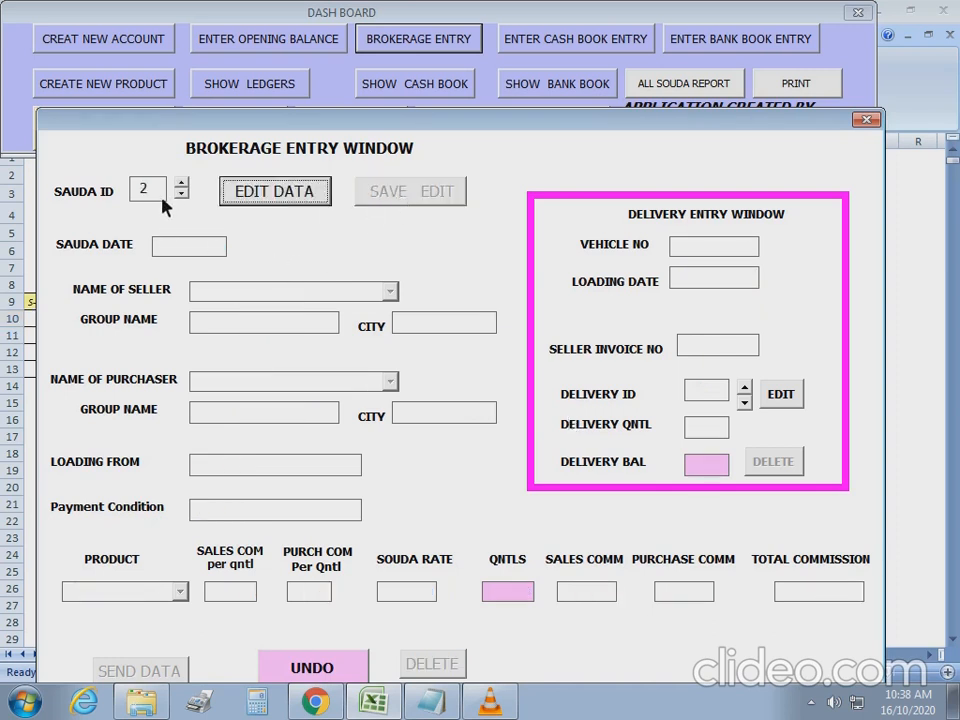
Reload sauda 1 to confirm no delivery is pending, then close the form.
click(183, 194)
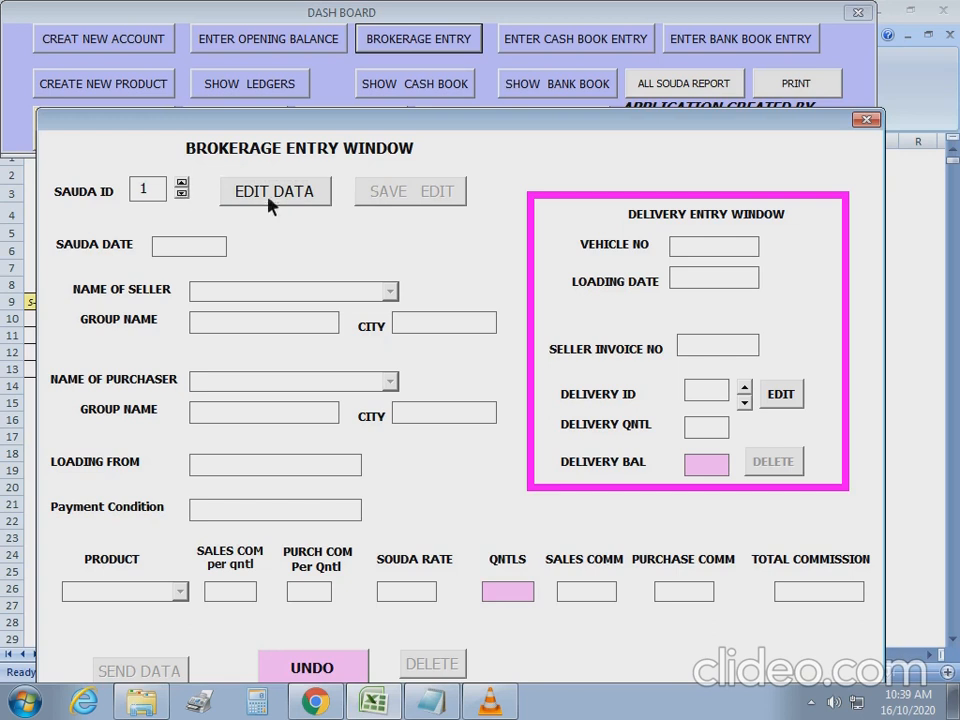
click(274, 191)
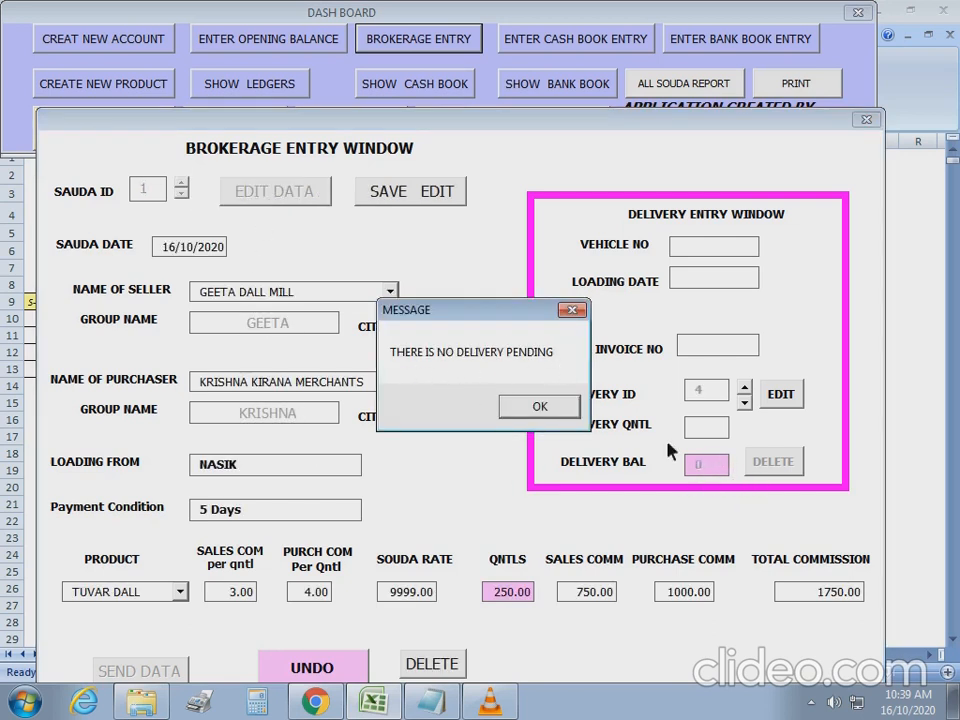
click(540, 405)
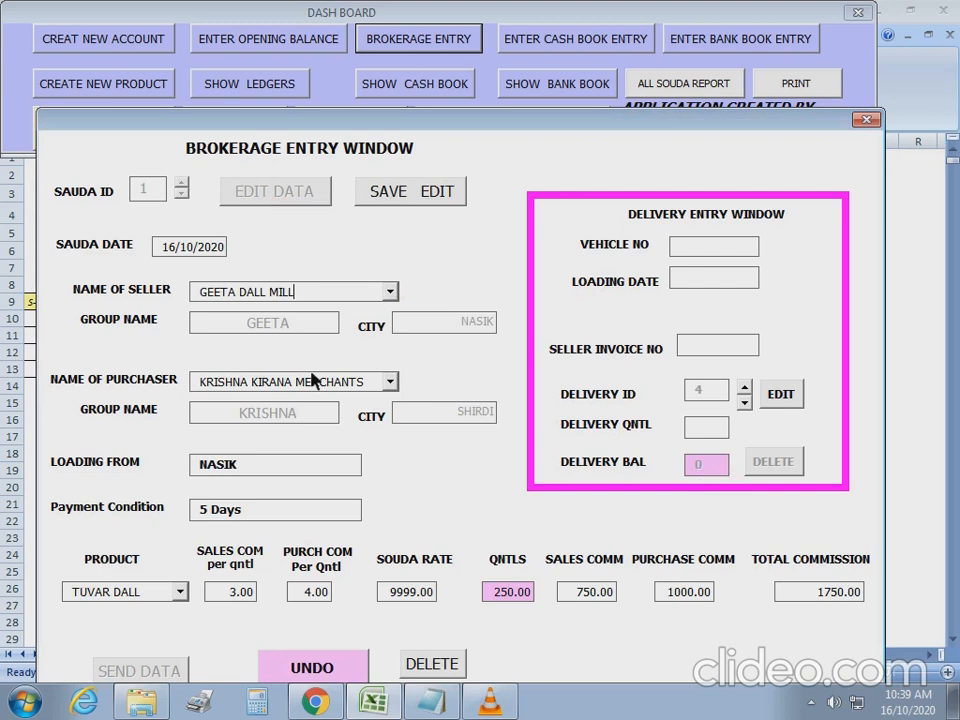
click(866, 122)
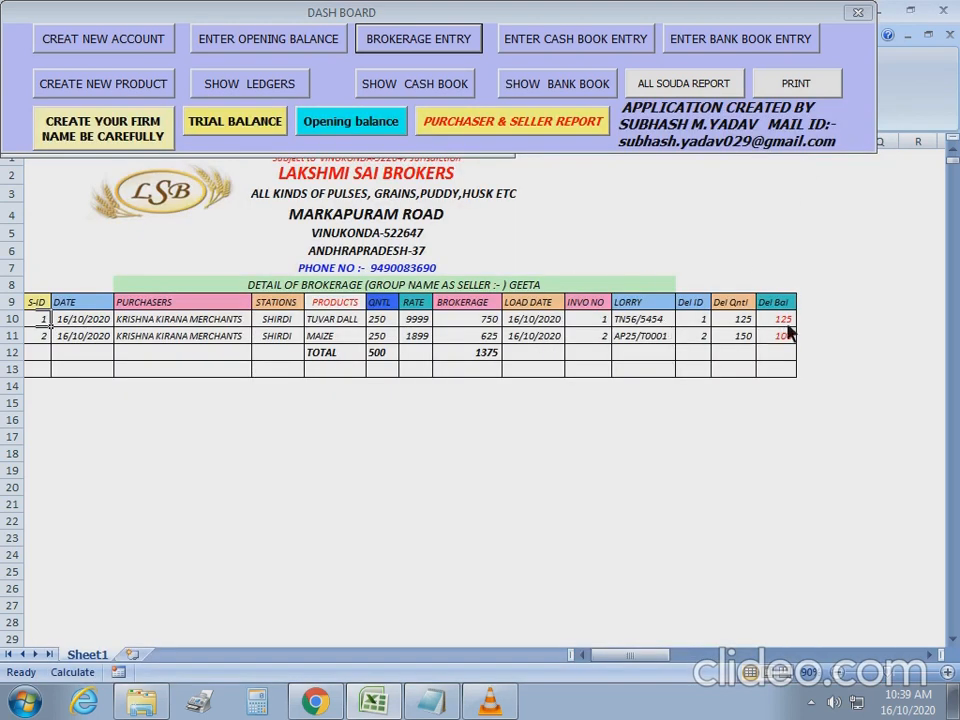
Rerun the GEETA seller-group report showing delivery TS18/T5523 with balance 0, then close it.
click(522, 126)
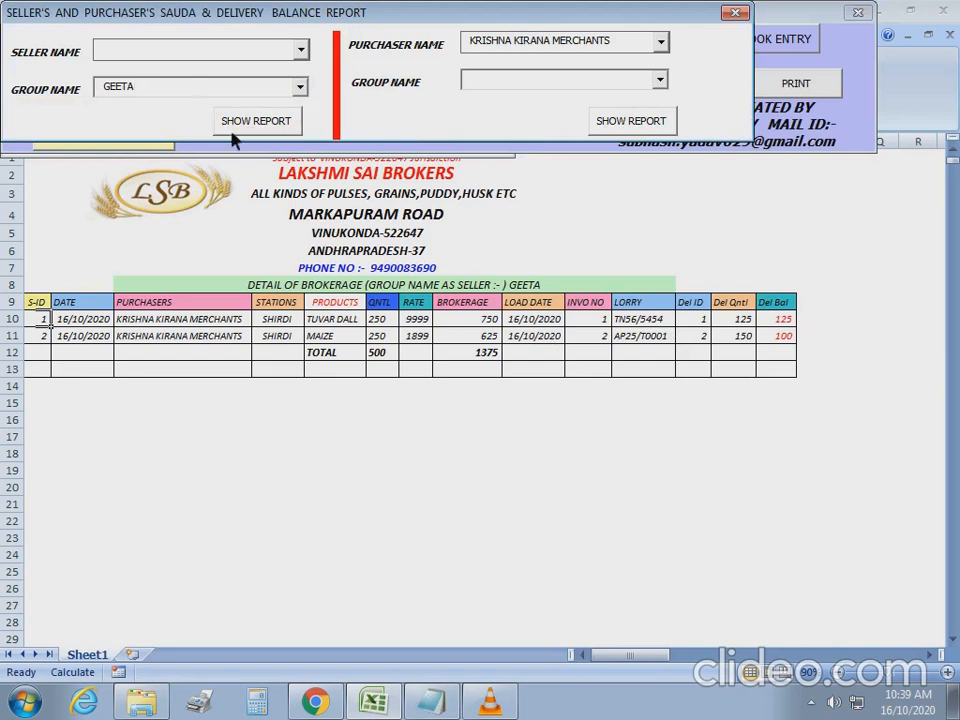
click(253, 126)
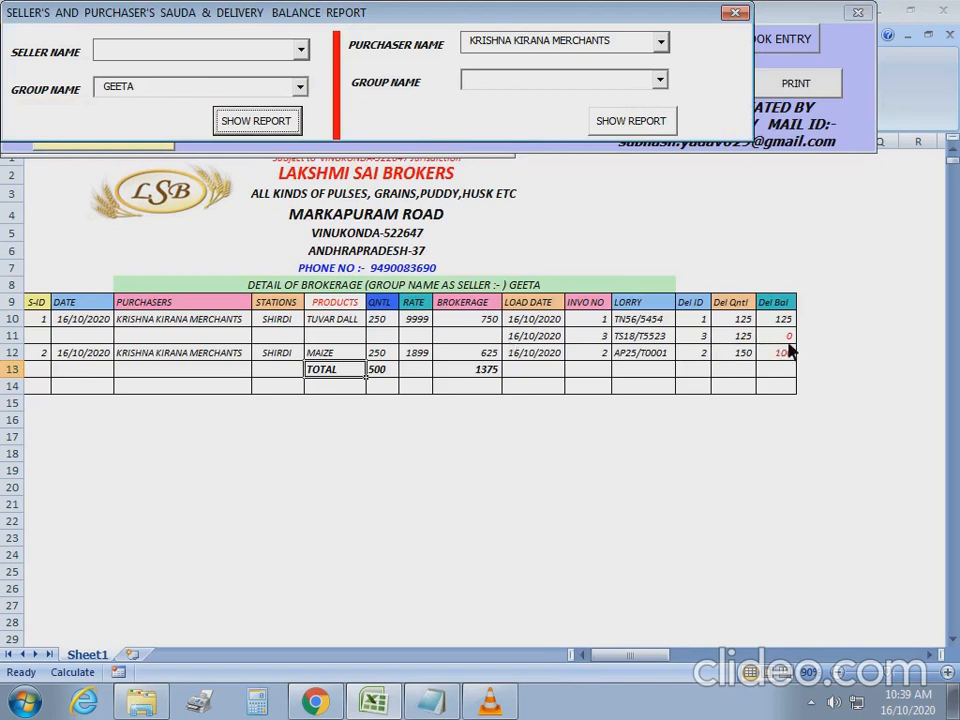
click(42, 354)
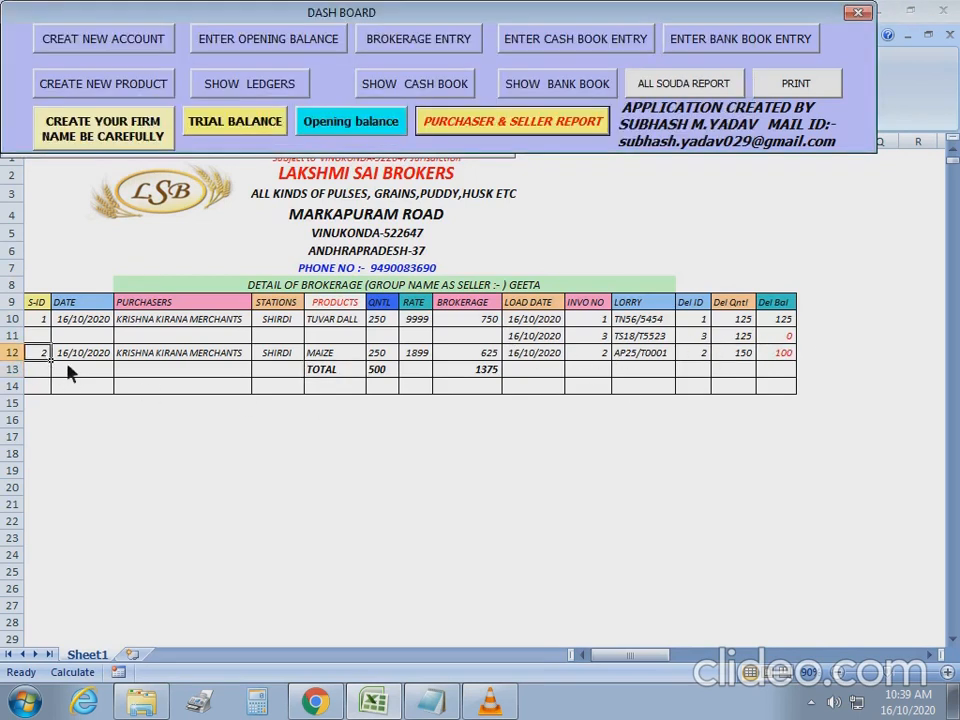
Load sauda 2 into the brokerage entry form, noting its 100-quintal pending delivery.
click(418, 39)
click(183, 128)
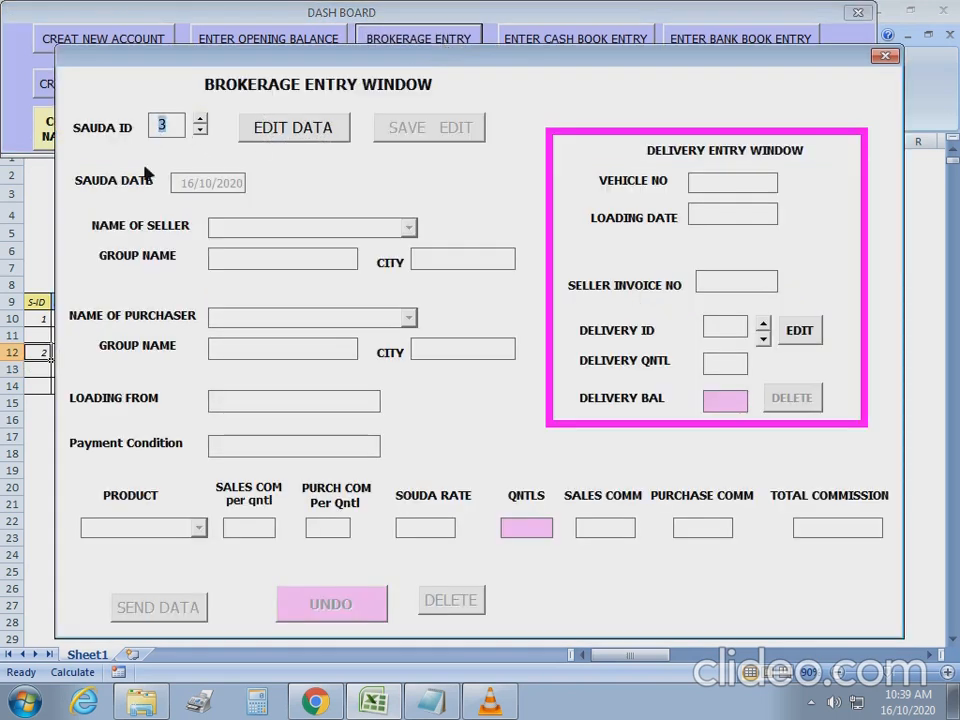
key(BackSpace)
text(2)
click(312, 130)
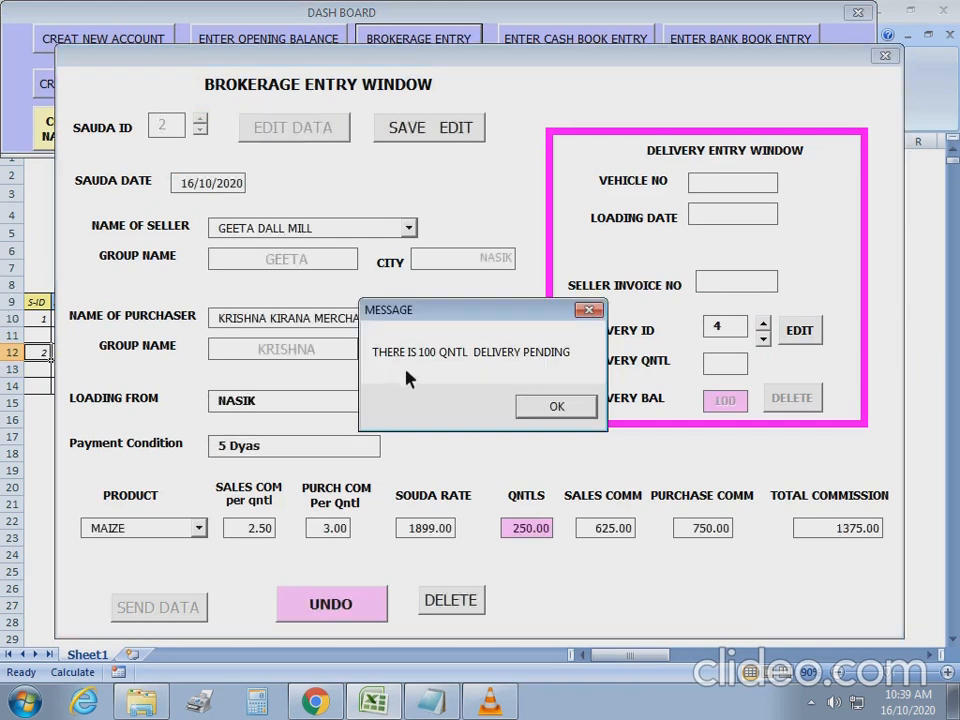
click(557, 406)
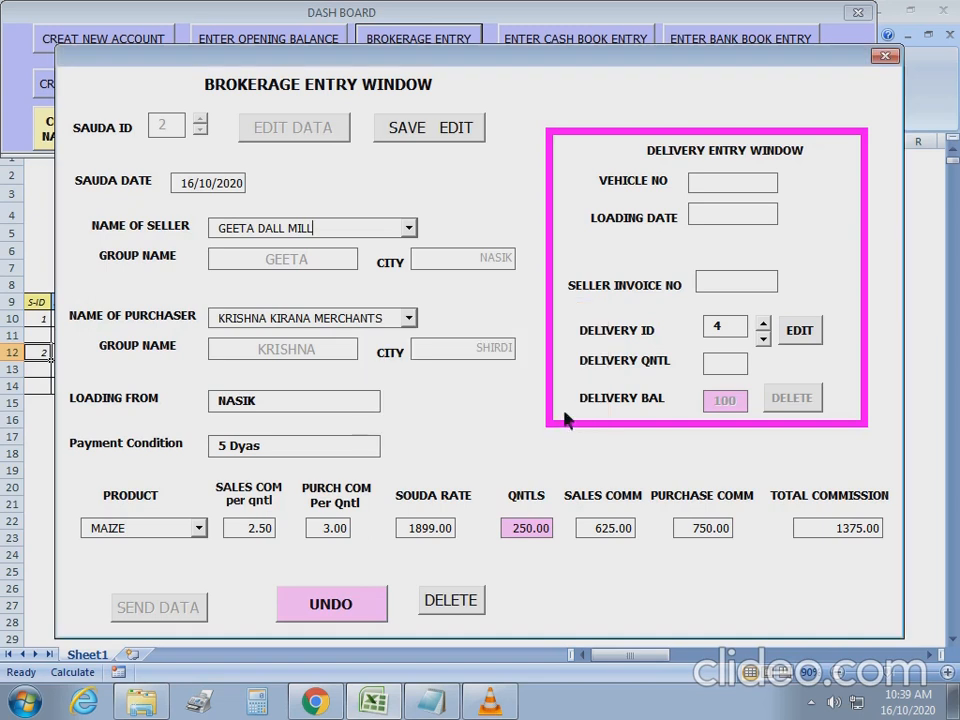
Save a 100-quintal delivery for sauda 2 with vehicle details TN1916/10/2020.
drag(665, 65, 646, 419)
drag(779, 418, 757, 84)
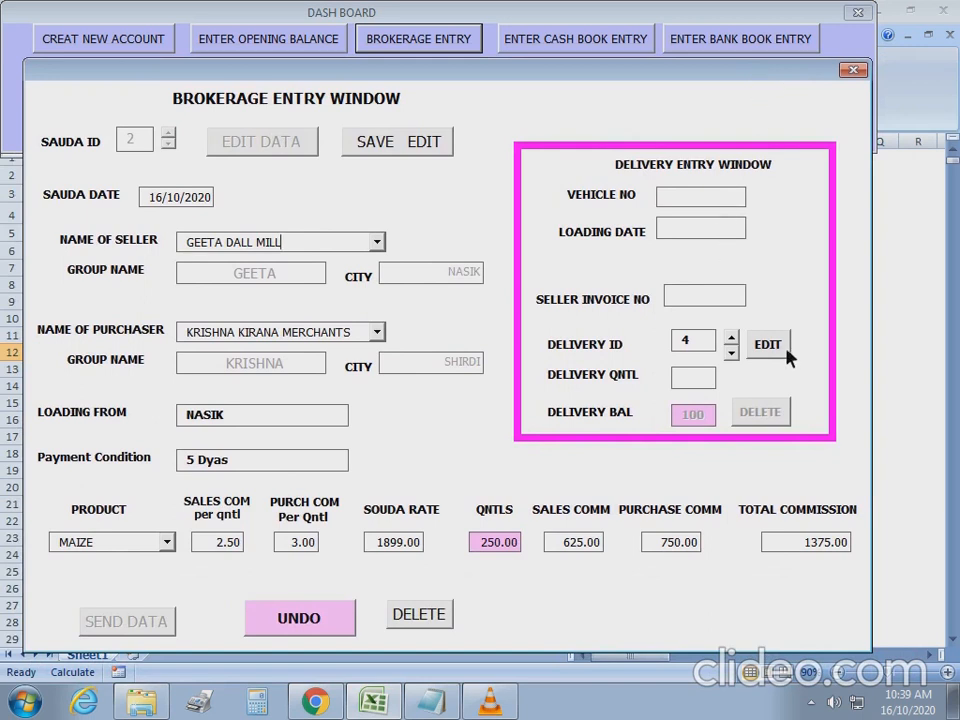
click(688, 198)
text(TN)
text(19)
text(16/)
text(10/2020)
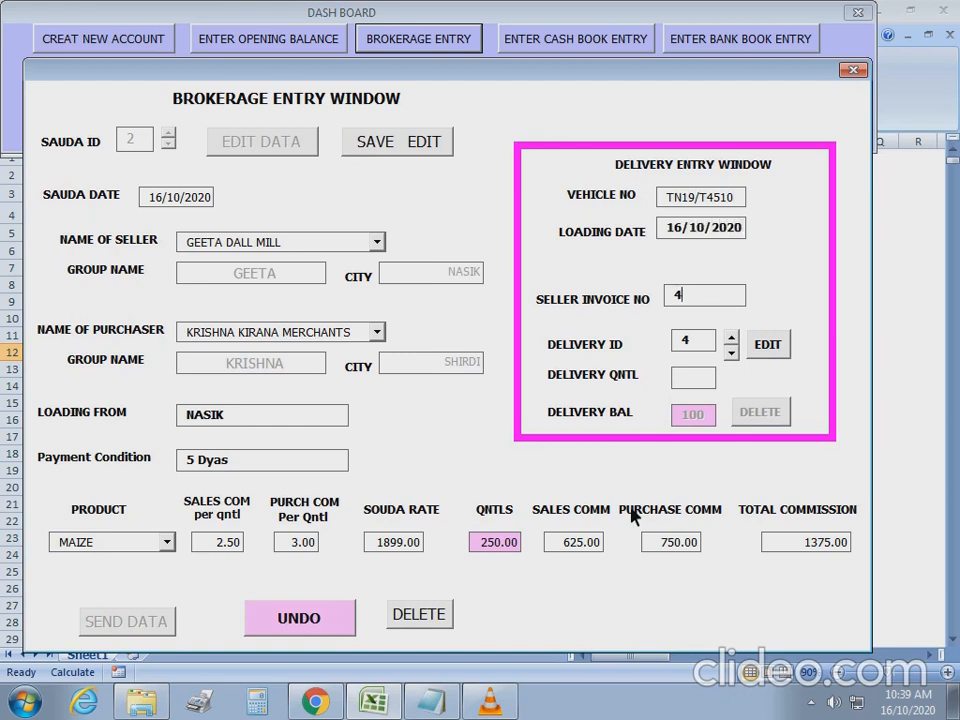
key(Tab)
key(Tab)
text(100)
click(403, 148)
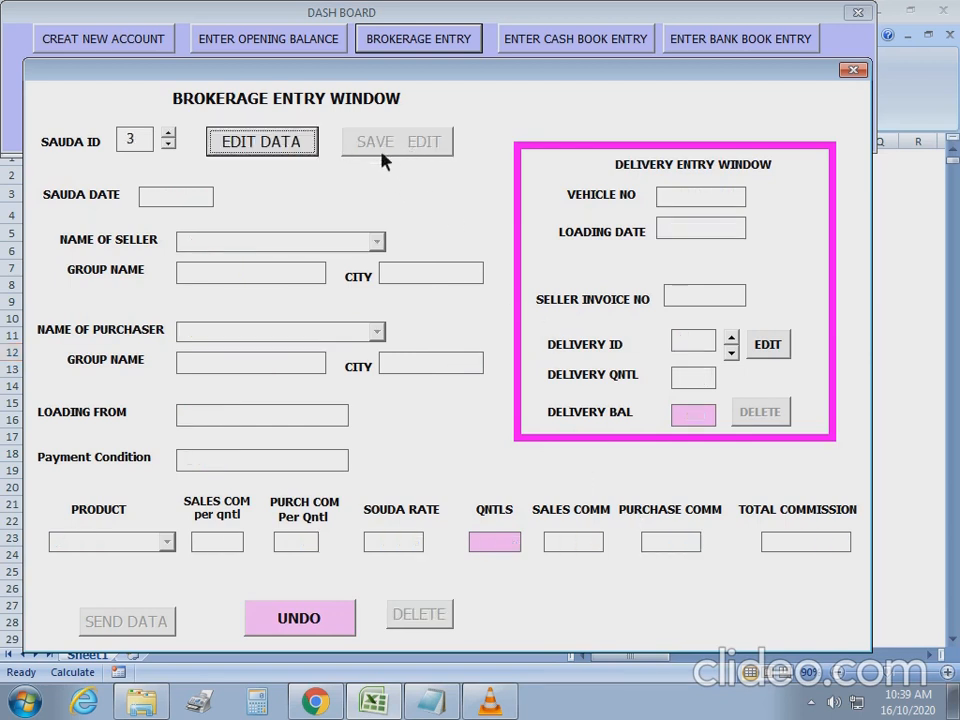
Reload sauda 2 to confirm no delivery is pending, then close the brokerage entry window.
click(141, 148)
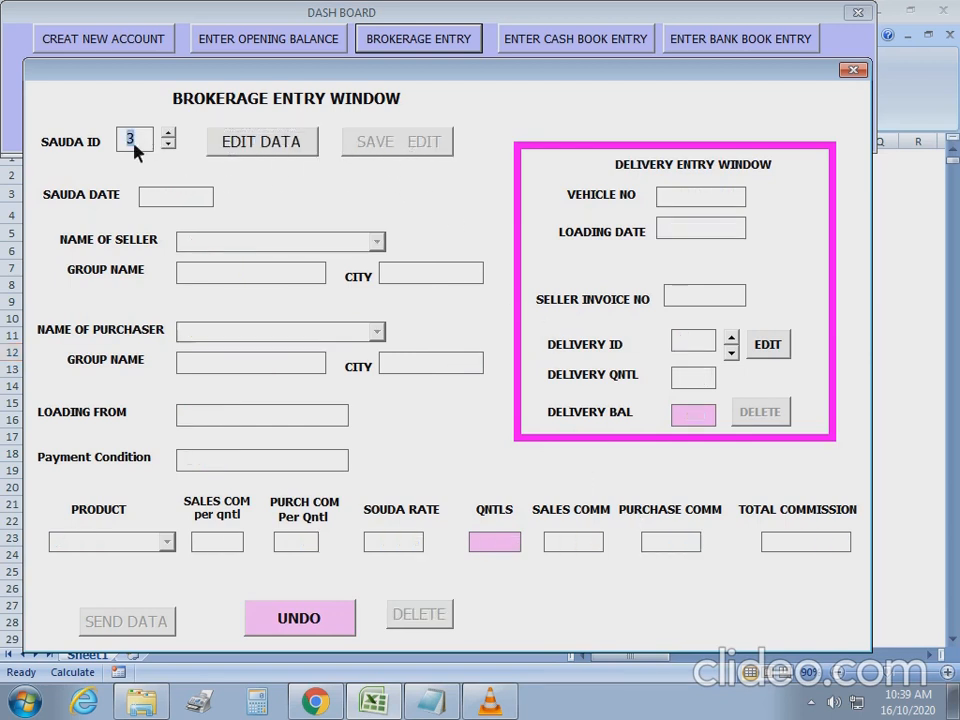
click(151, 144)
click(169, 145)
click(260, 142)
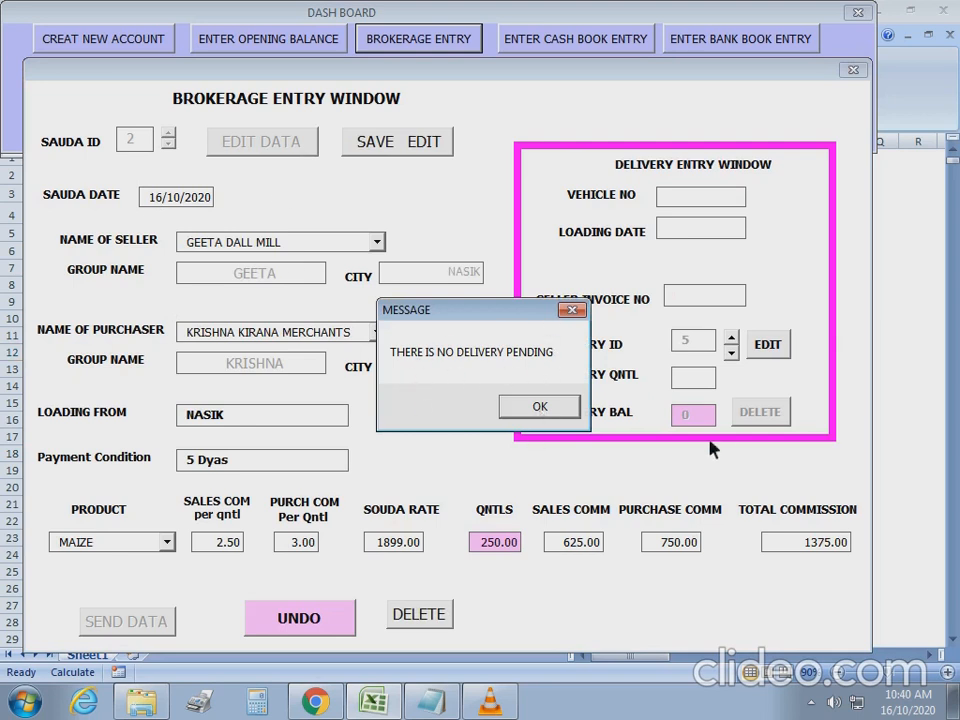
click(540, 407)
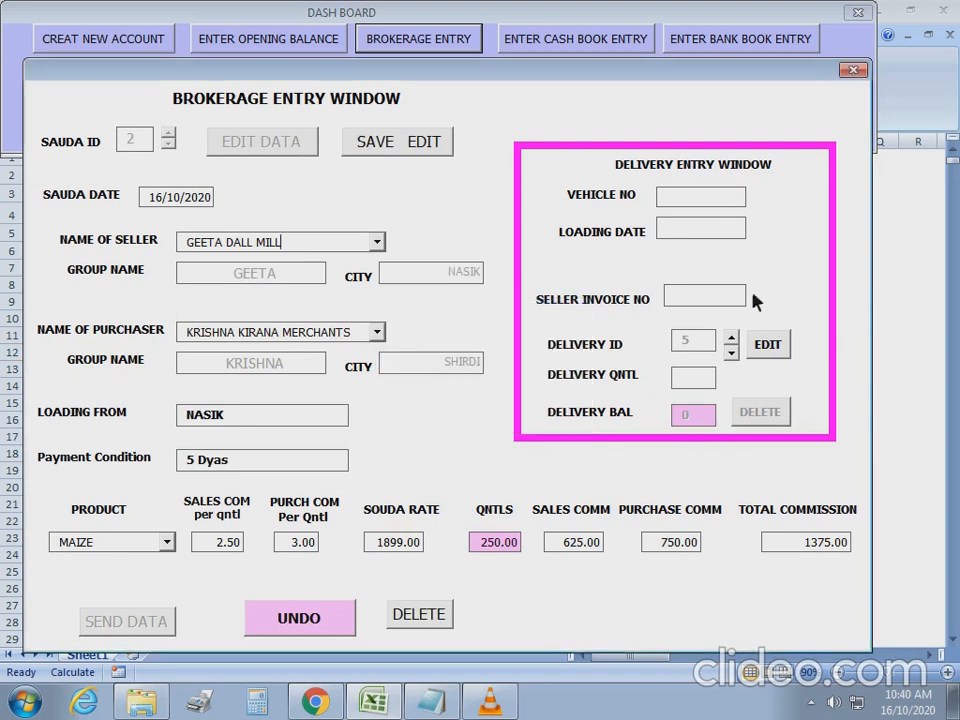
click(853, 70)
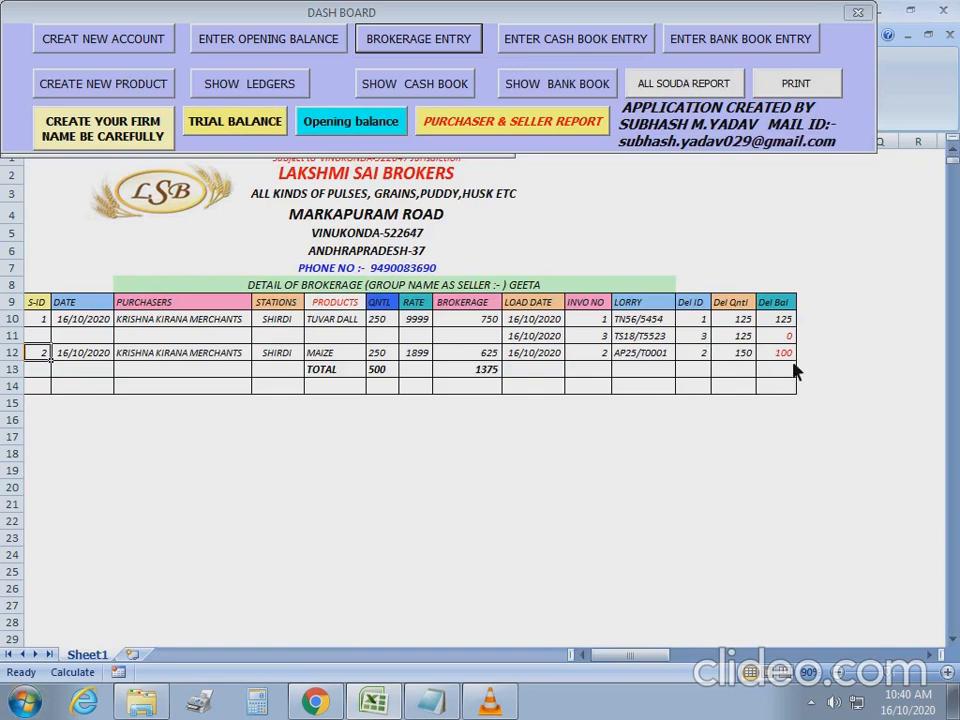
Show the GEETA seller report, then KRISHNA KIRANA MERCHANTS' purchaser report with balance 0.
click(425, 120)
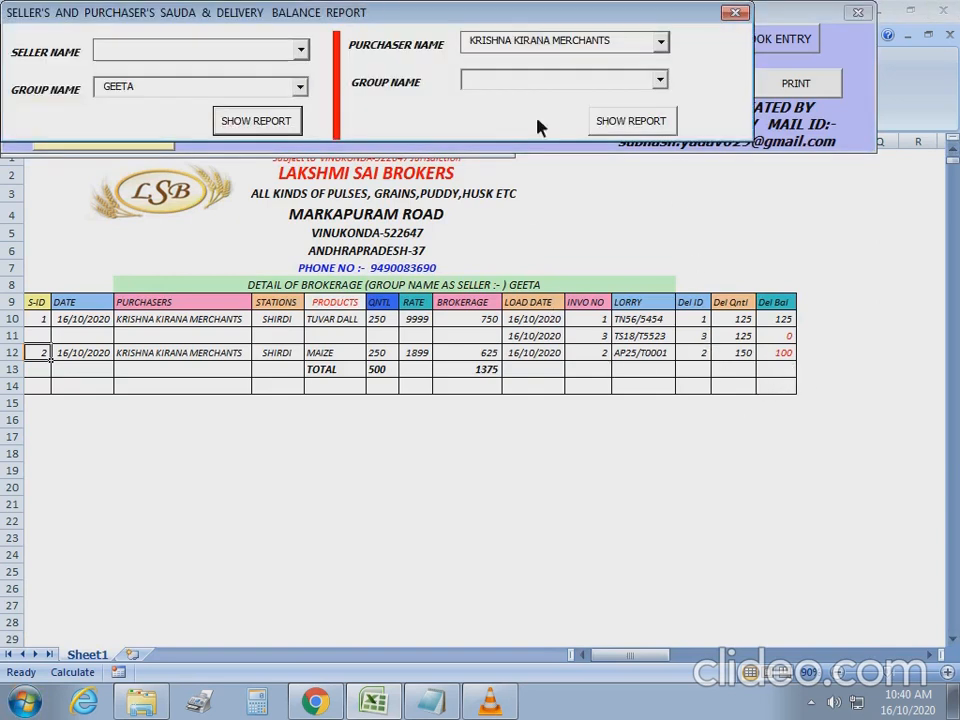
click(260, 121)
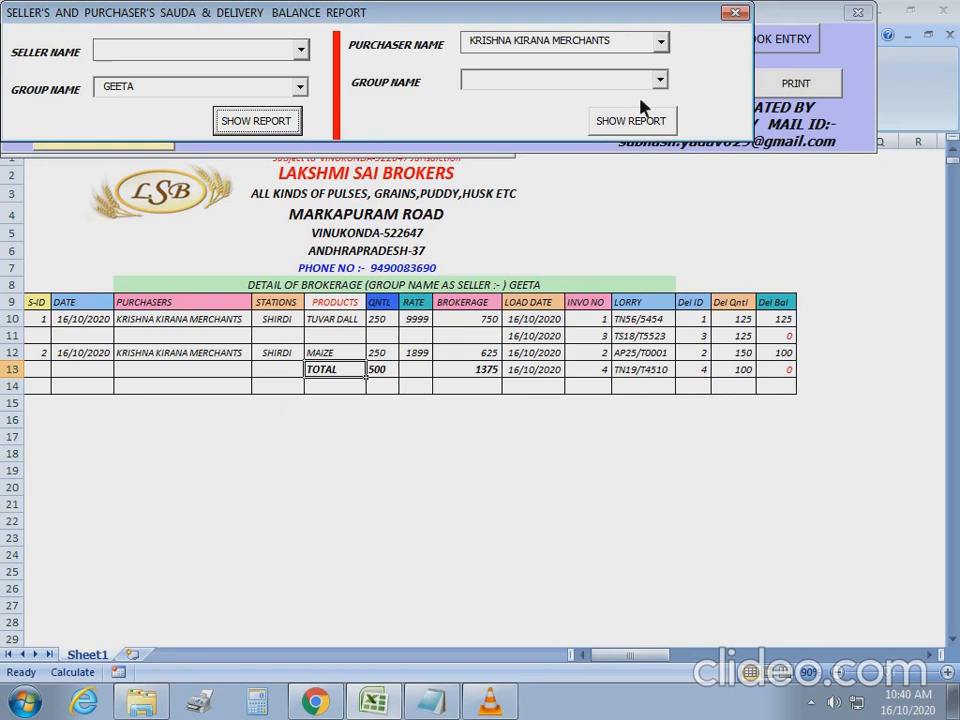
click(632, 121)
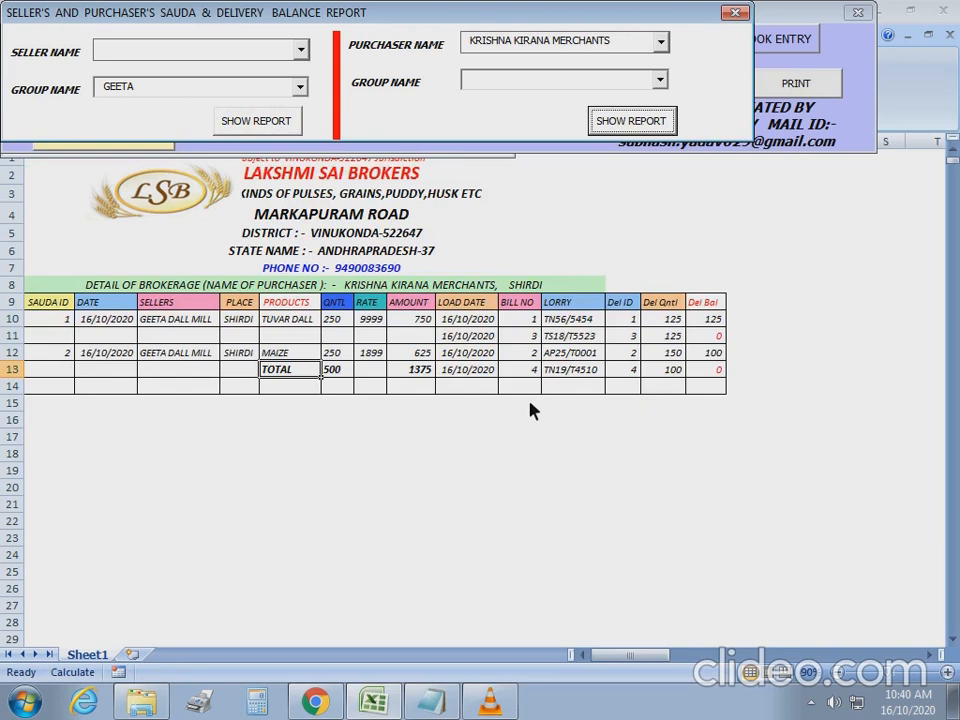
click(737, 13)
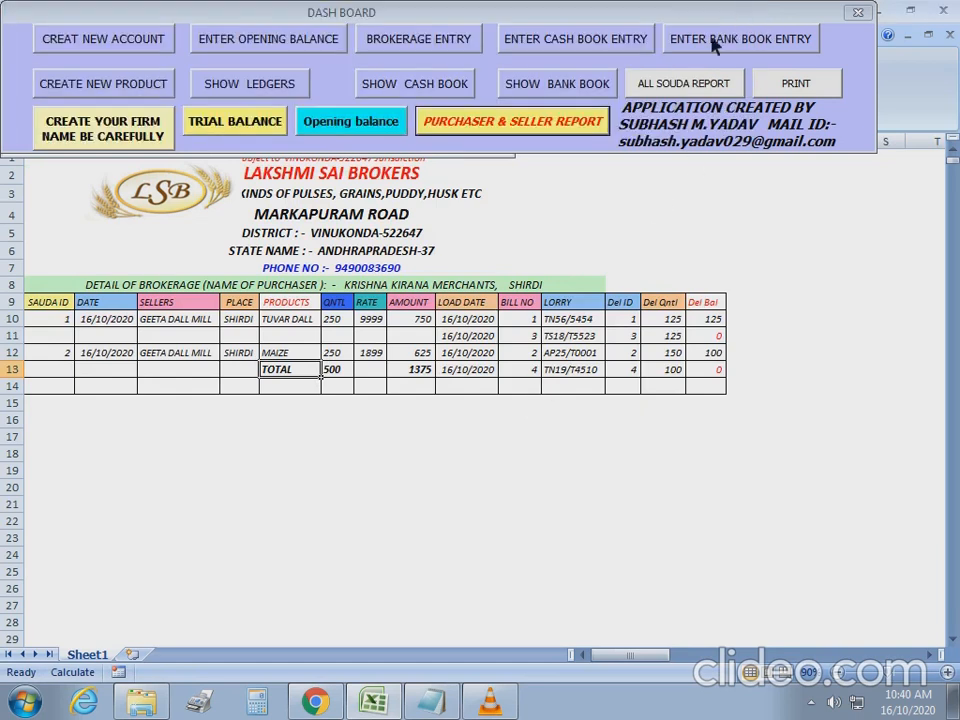
View KRISHNA KIRANA MERCHANTS' ledger, then print-preview GEETA DALL MILL's ledger showing -1375 debit.
click(256, 88)
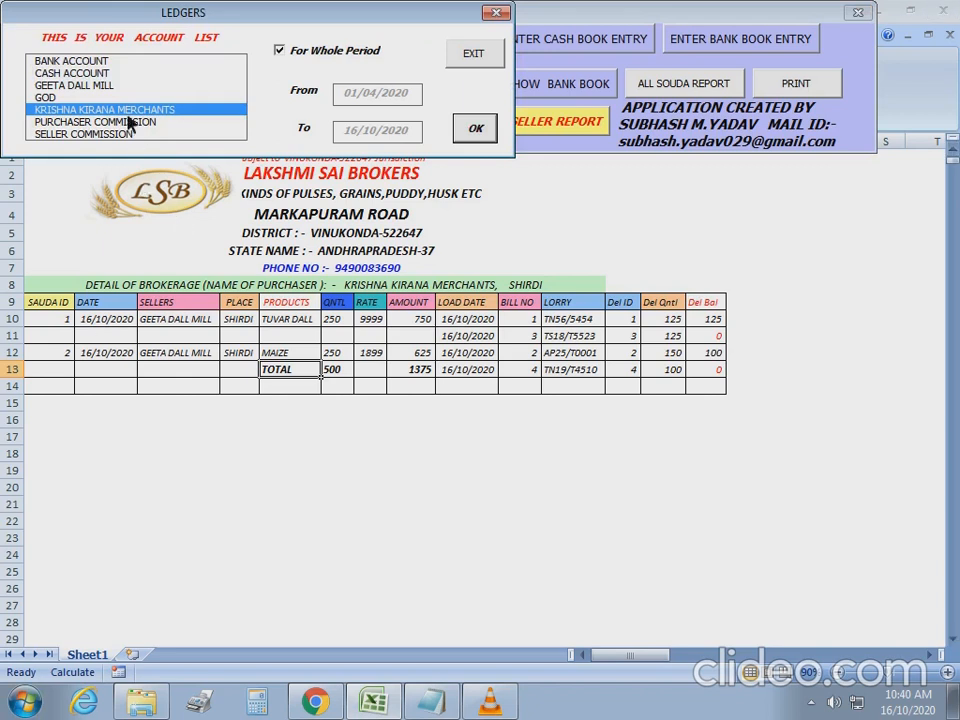
click(476, 130)
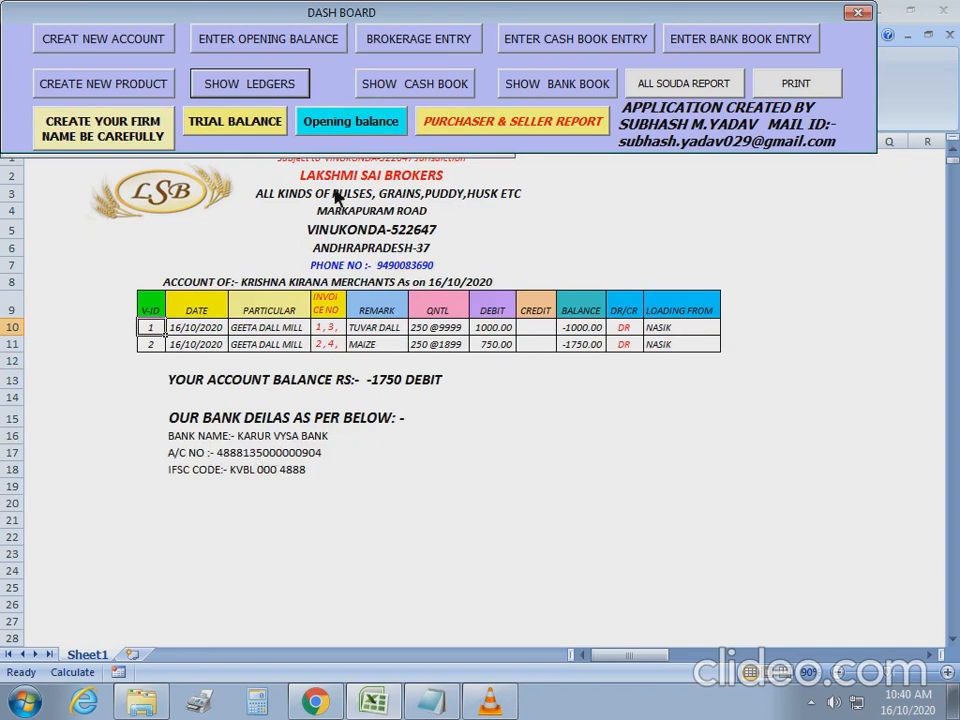
click(230, 84)
click(101, 86)
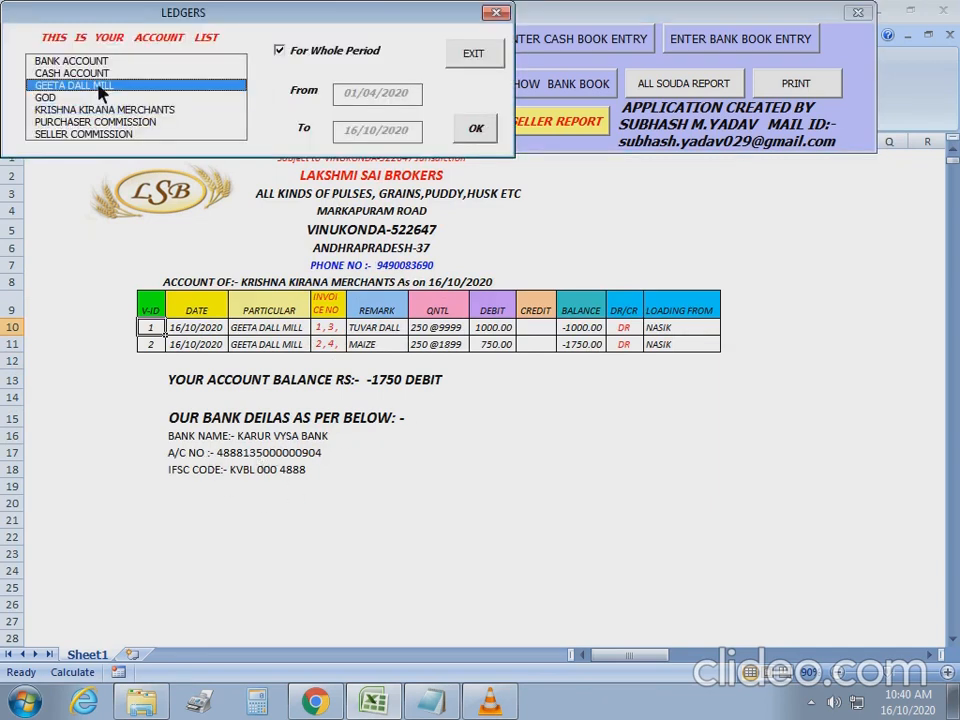
click(476, 130)
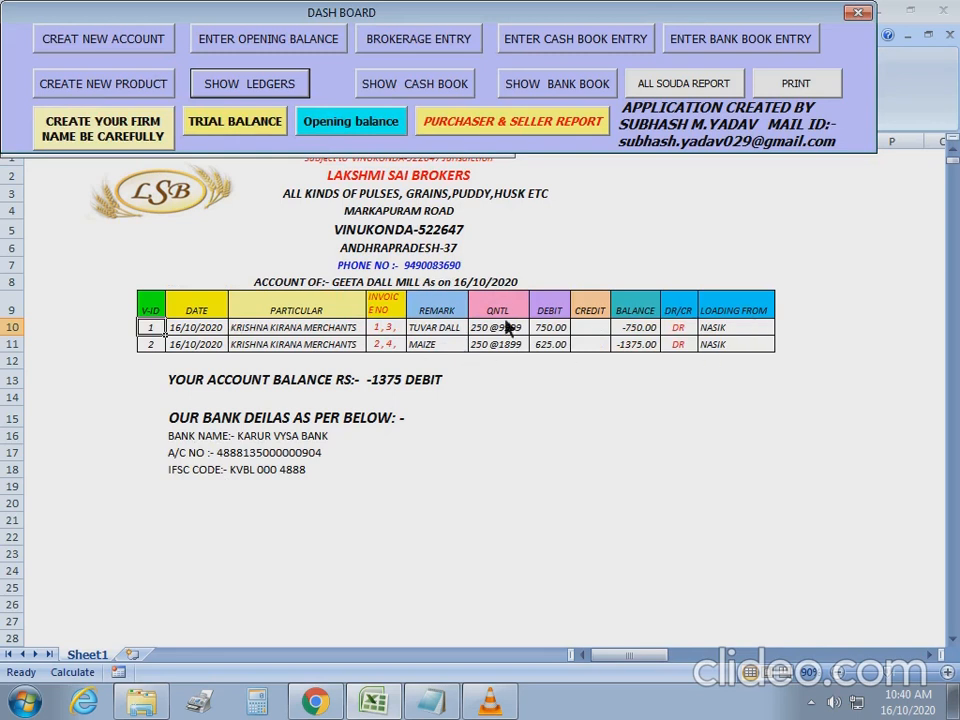
click(810, 92)
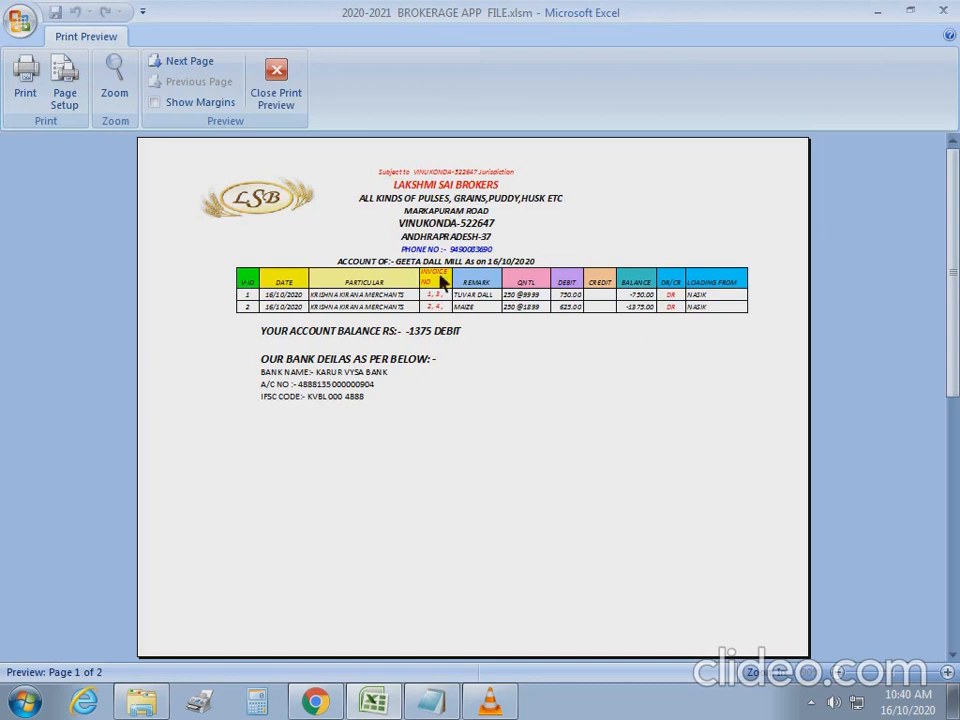
Zoom into the GEETA DALL MILL ledger preview, then close it and return to the dashboard.
click(446, 256)
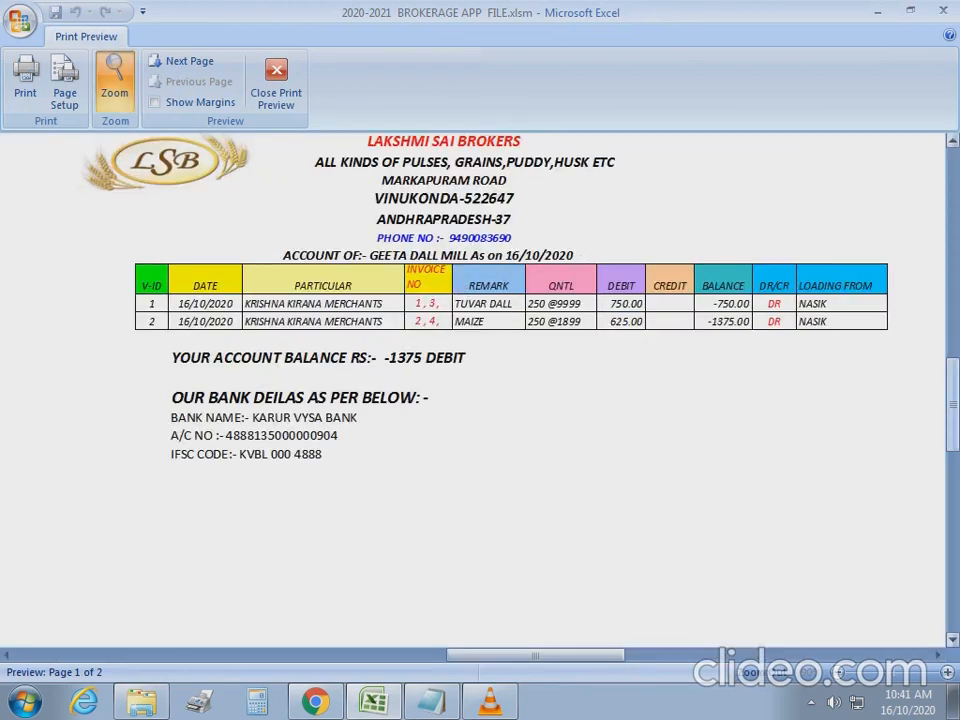
scroll(585, 345, up, 2)
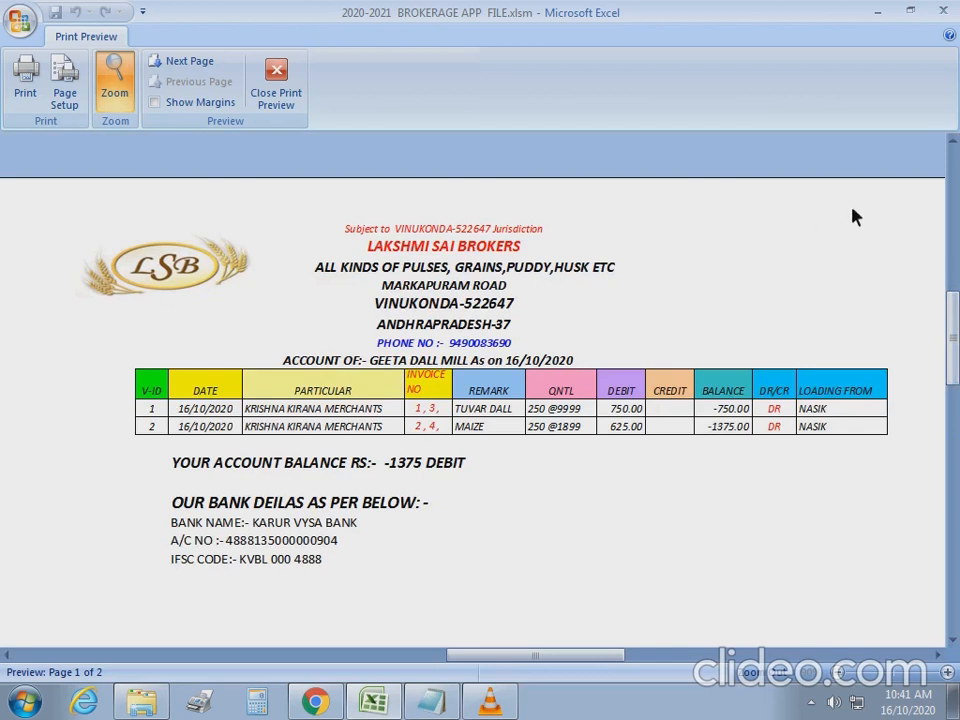
click(946, 13)
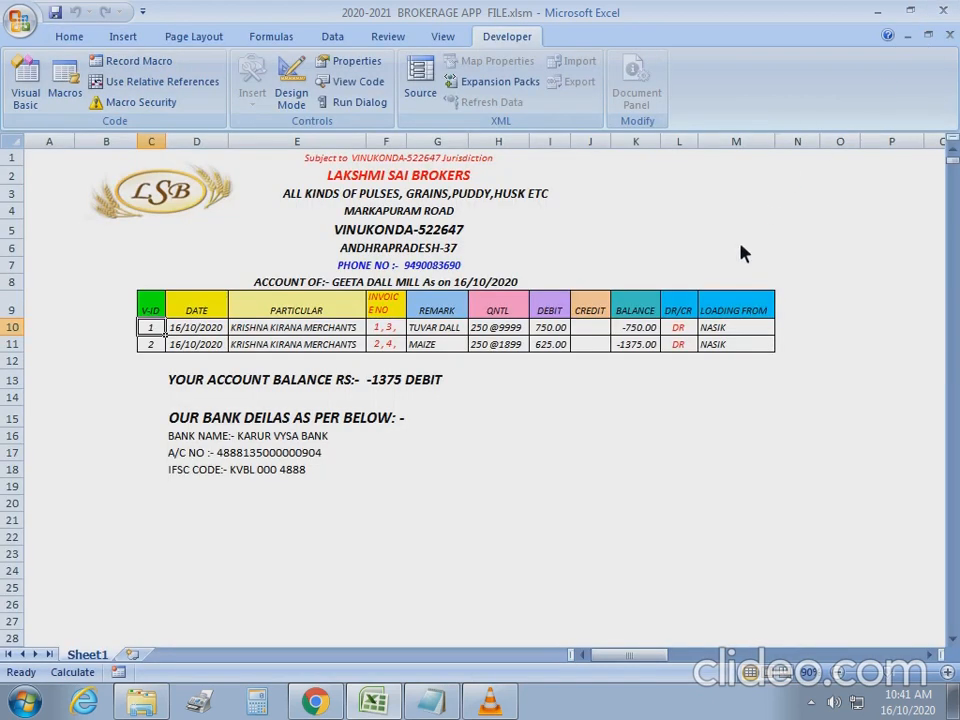
click(431, 537)
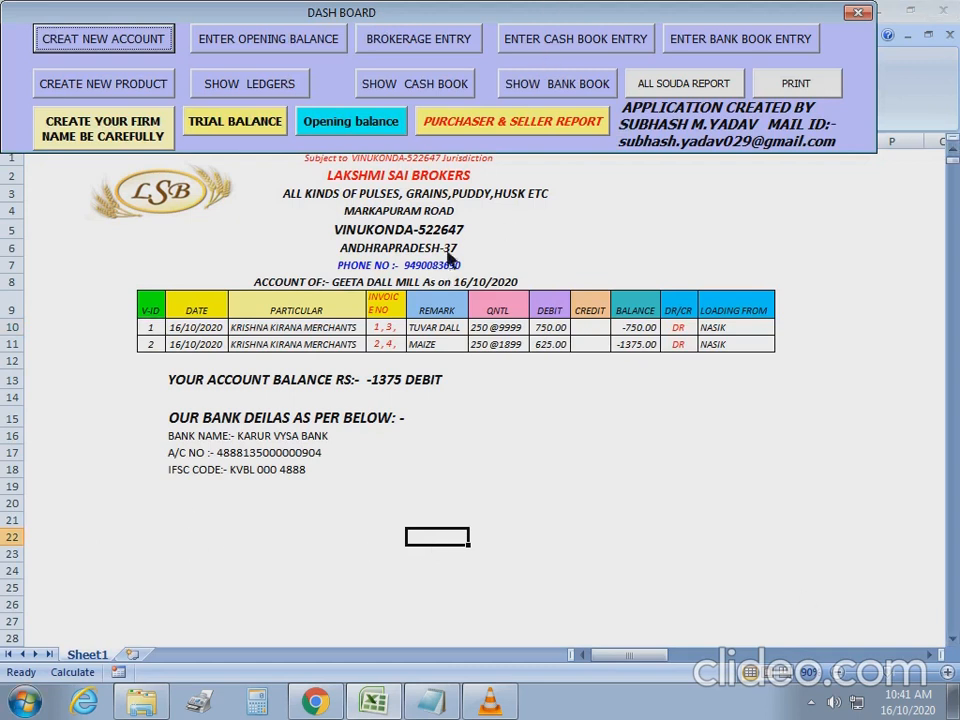
Review the 3136.00 trial balance totals against the opening balances, with the cash book form alongside.
click(232, 124)
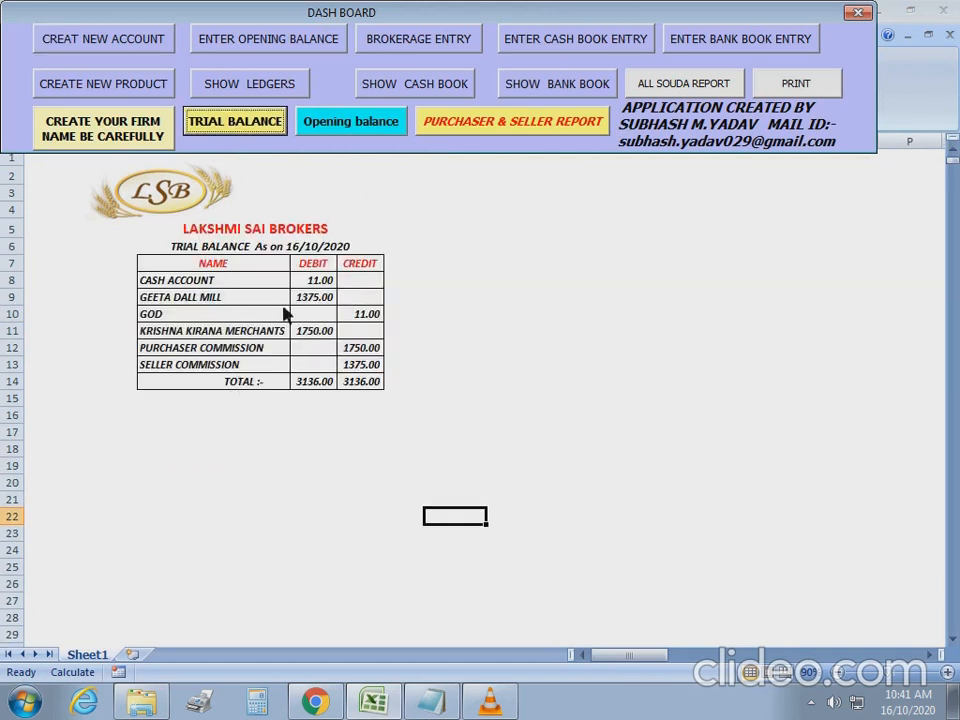
click(330, 282)
key(Down)
key(Down)
key(Down)
key(Right)
key(Down)
key(Down)
key(Down)
key(Left)
click(350, 121)
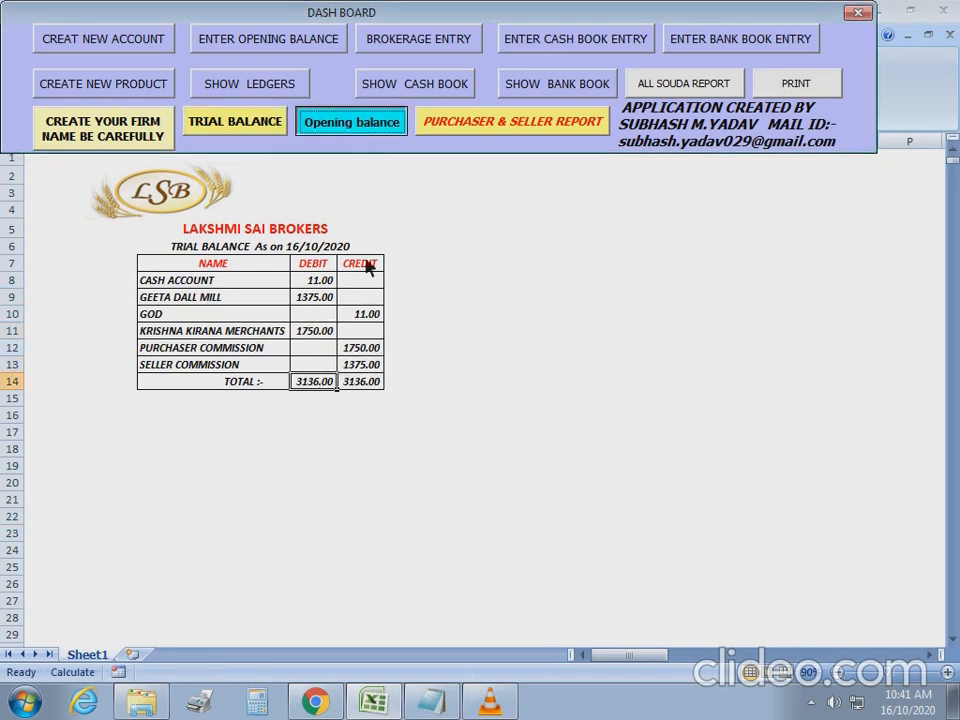
click(250, 127)
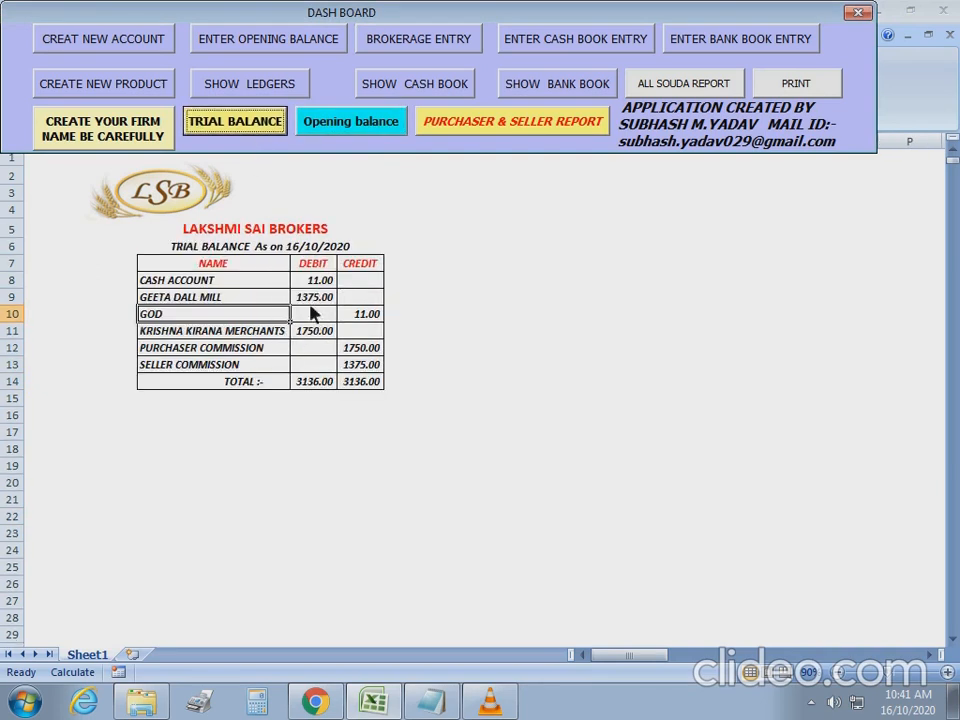
click(609, 42)
drag(450, 162, 645, 189)
Save a CASH ACCOUNT entry: 375 receipt from GEETA DALL MILL remarked 'By Cash', then close the form.
click(661, 250)
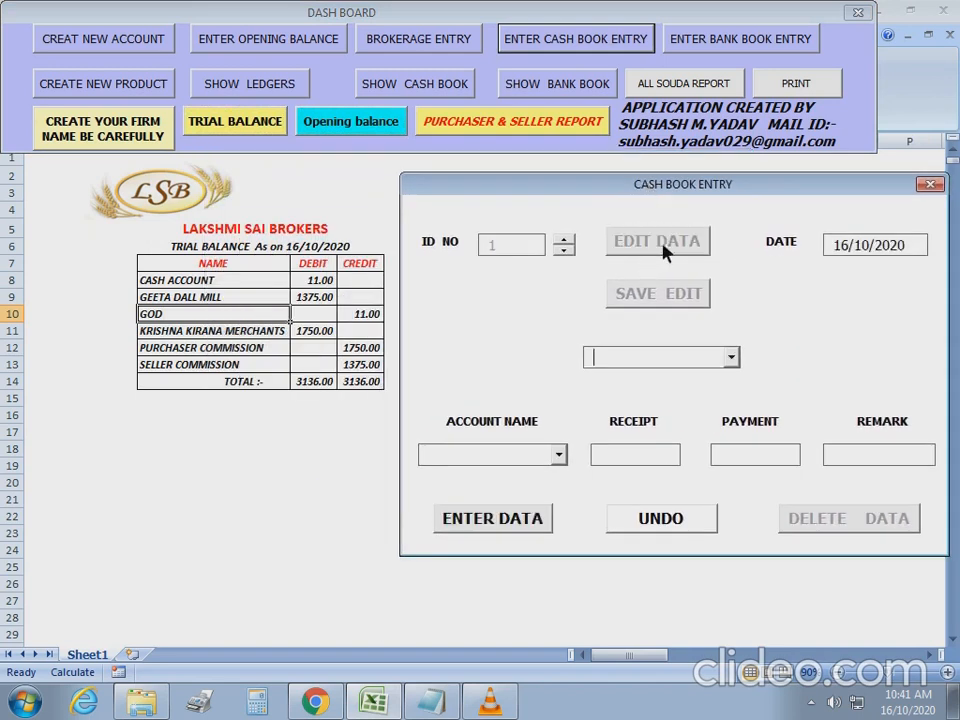
click(732, 359)
click(735, 377)
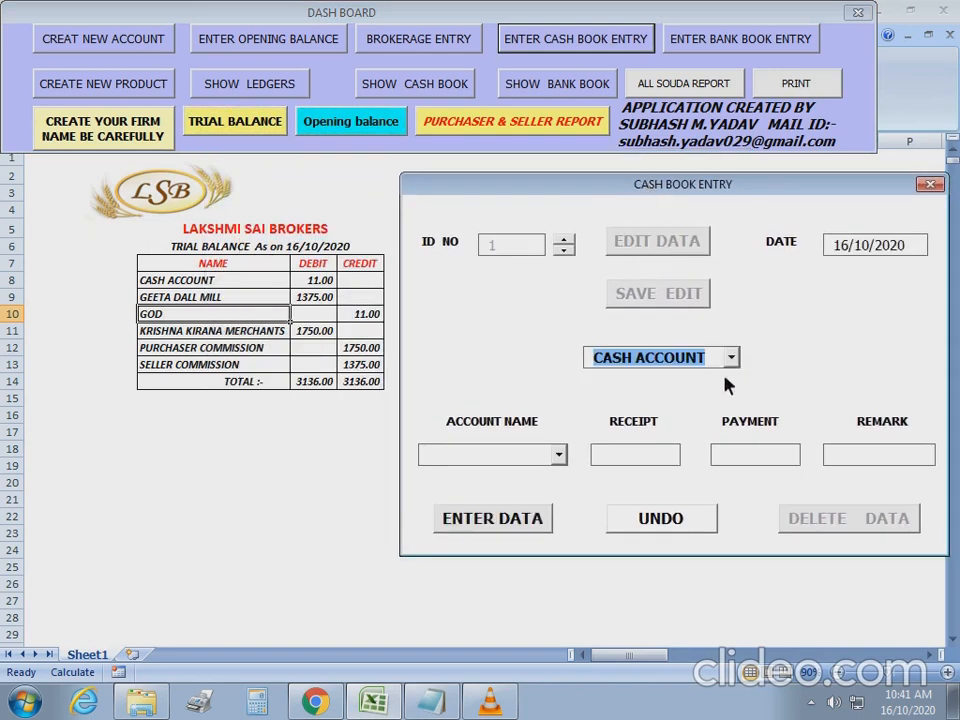
click(559, 455)
click(521, 491)
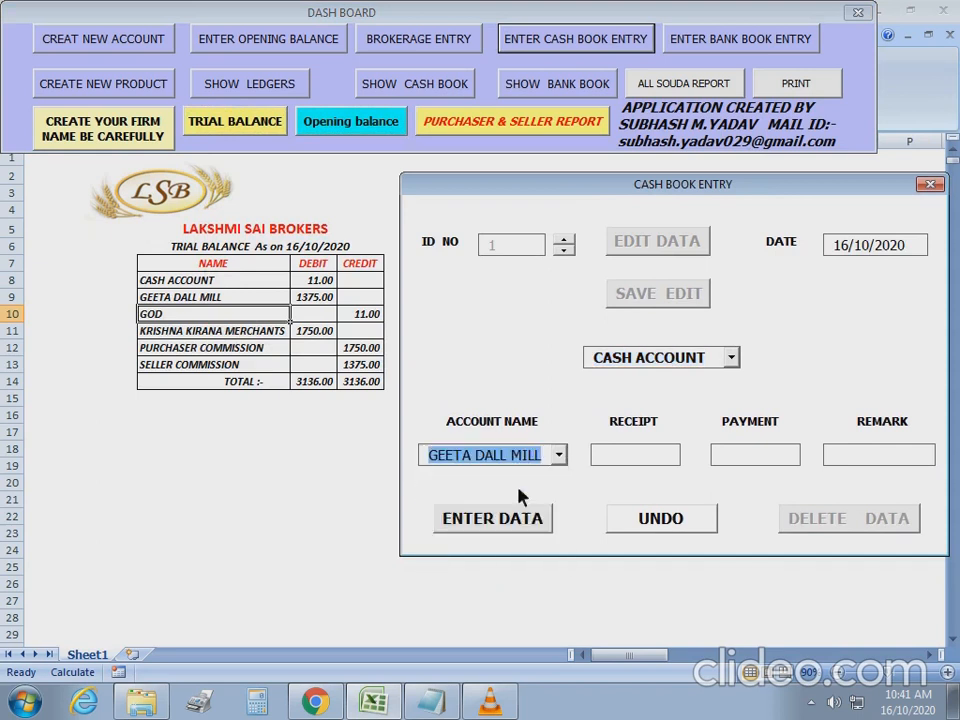
click(618, 458)
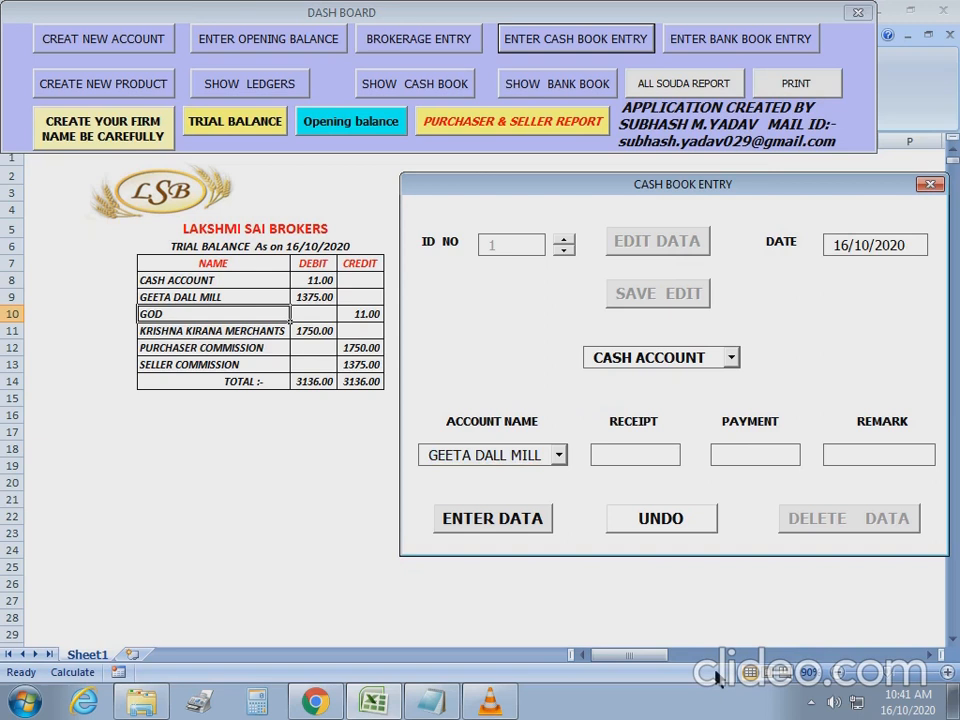
text(375By Cash)
click(523, 522)
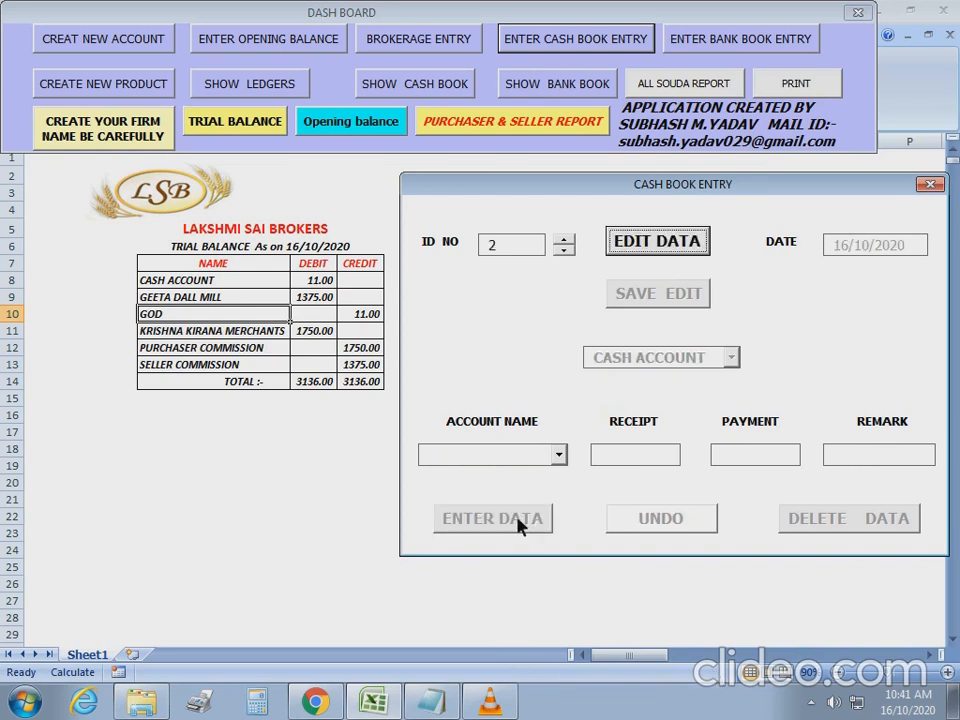
click(930, 186)
Check GEETA DALL MILL's new 1000.00 debit in the trial balance and reopen the cash book form.
click(249, 128)
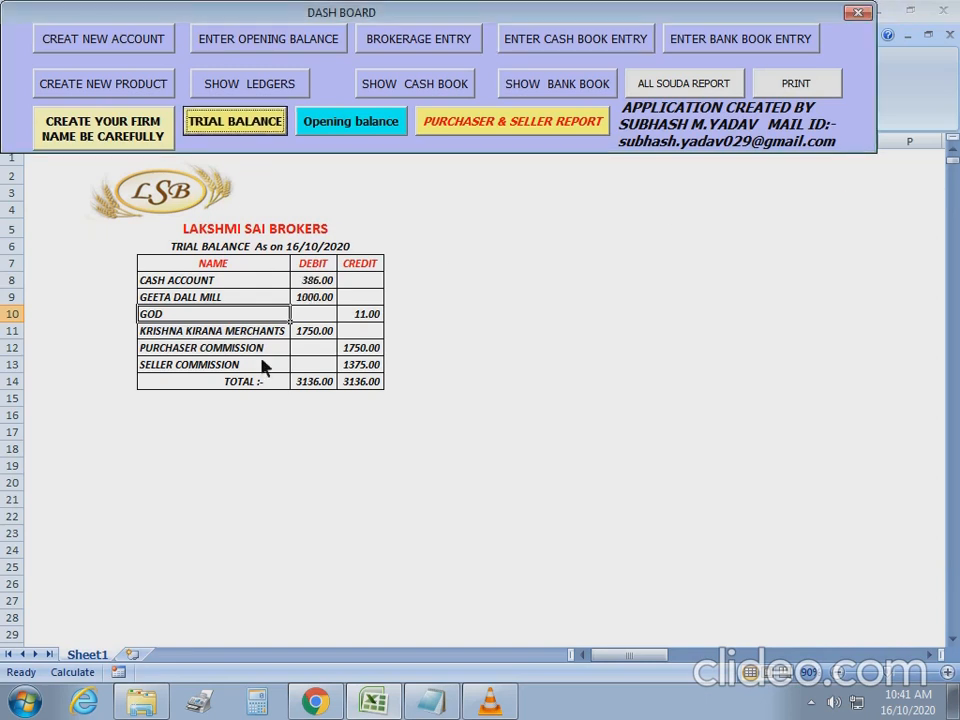
click(318, 298)
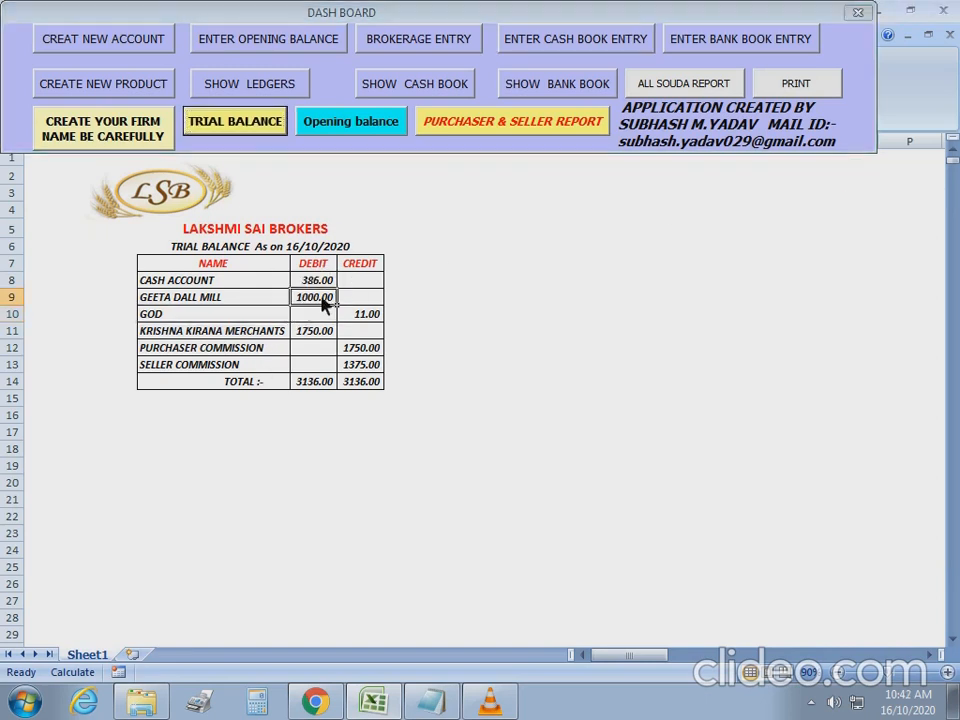
click(578, 48)
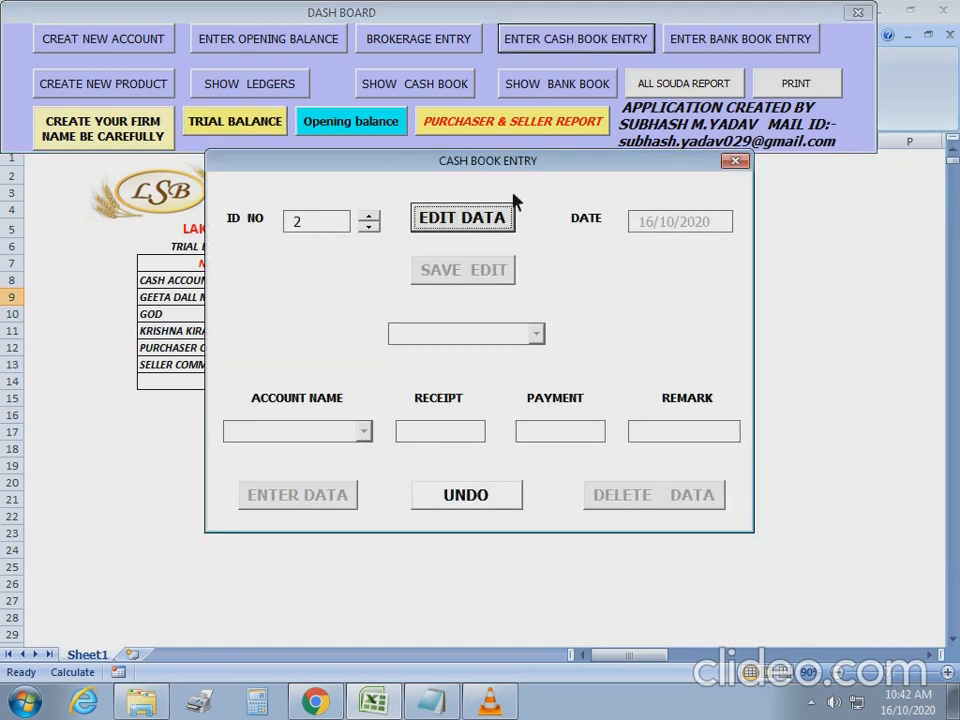
drag(433, 166, 624, 183)
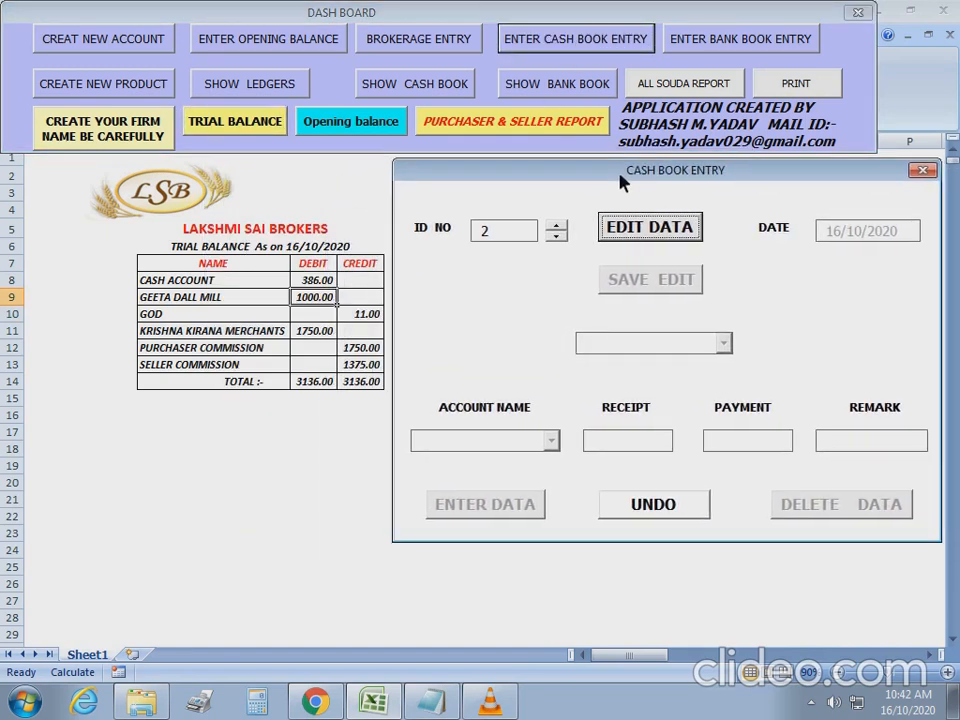
Fill a CASH ACCOUNT entry for KRISHNA KIRANA MERCHANTS with a 750 receipt and a cash remark.
click(650, 227)
click(723, 343)
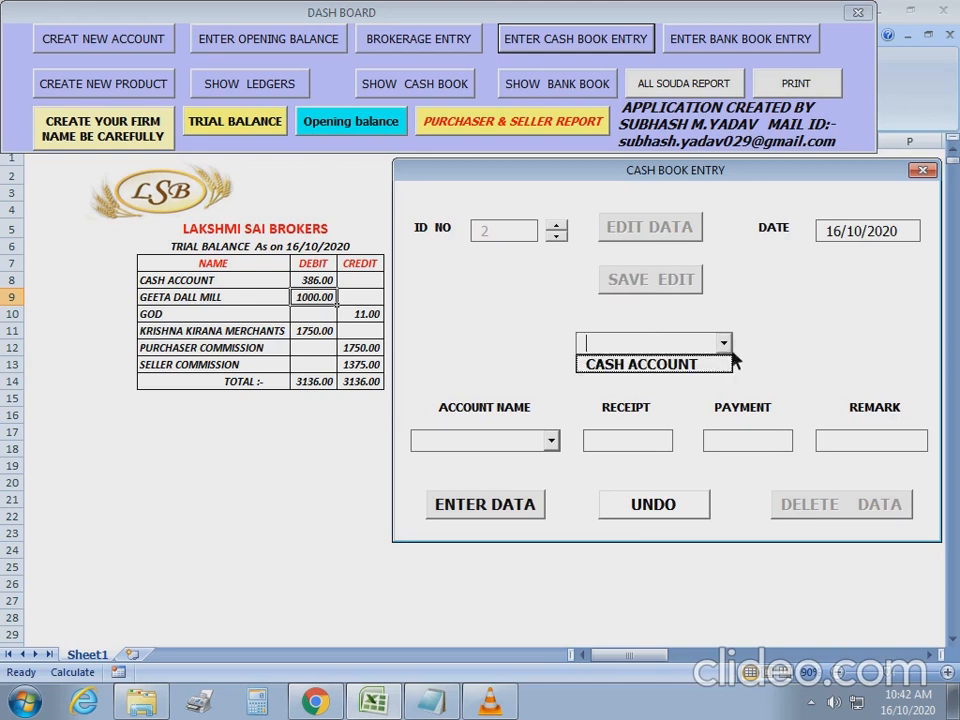
click(716, 366)
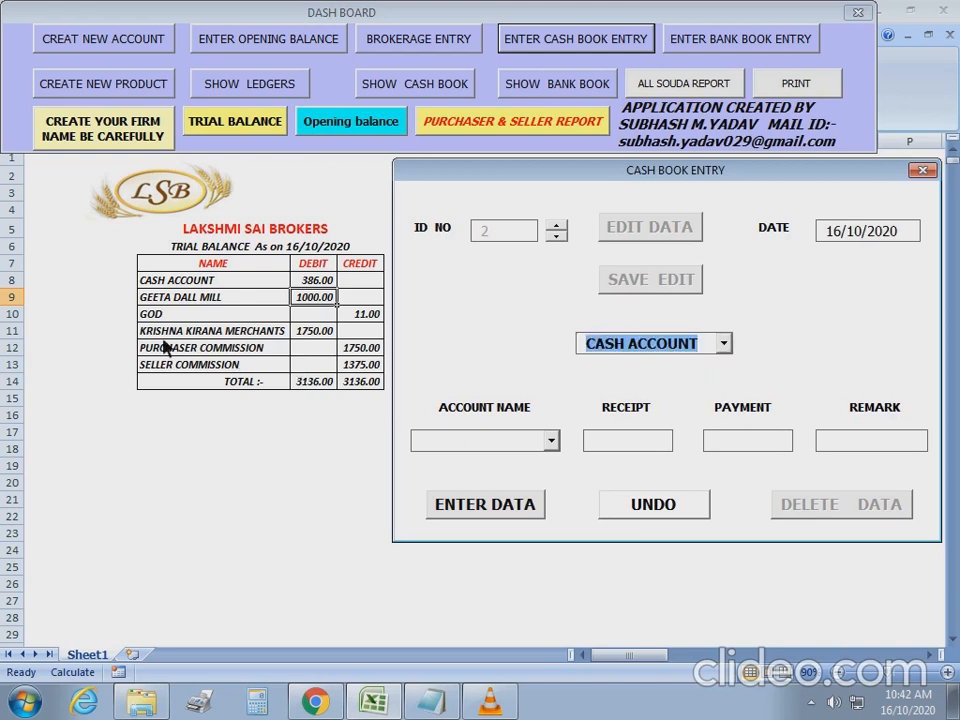
click(552, 442)
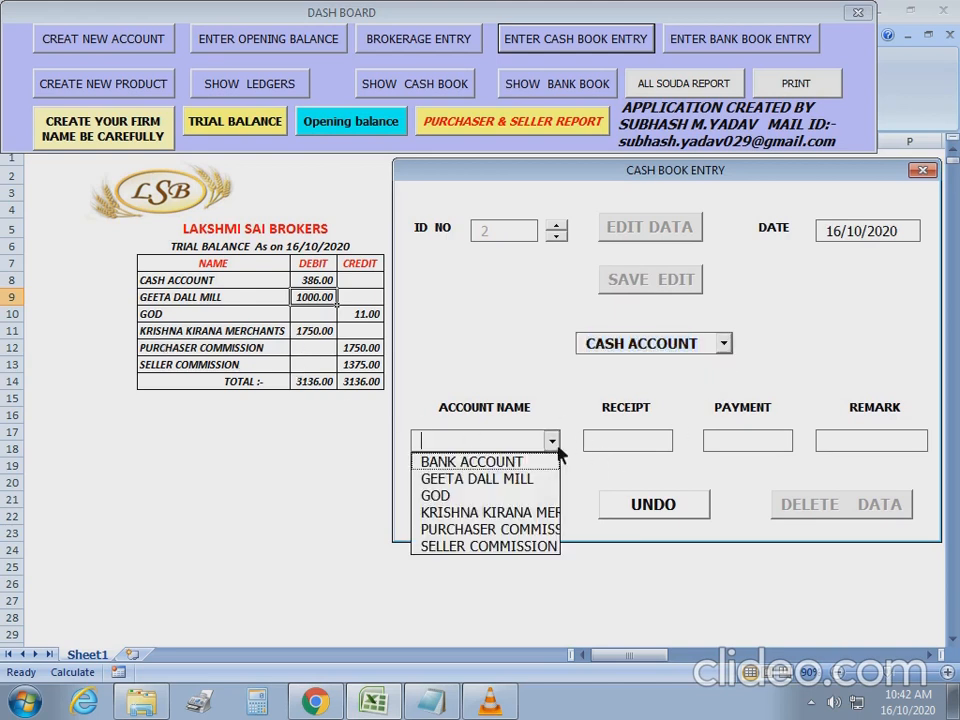
click(495, 513)
click(636, 445)
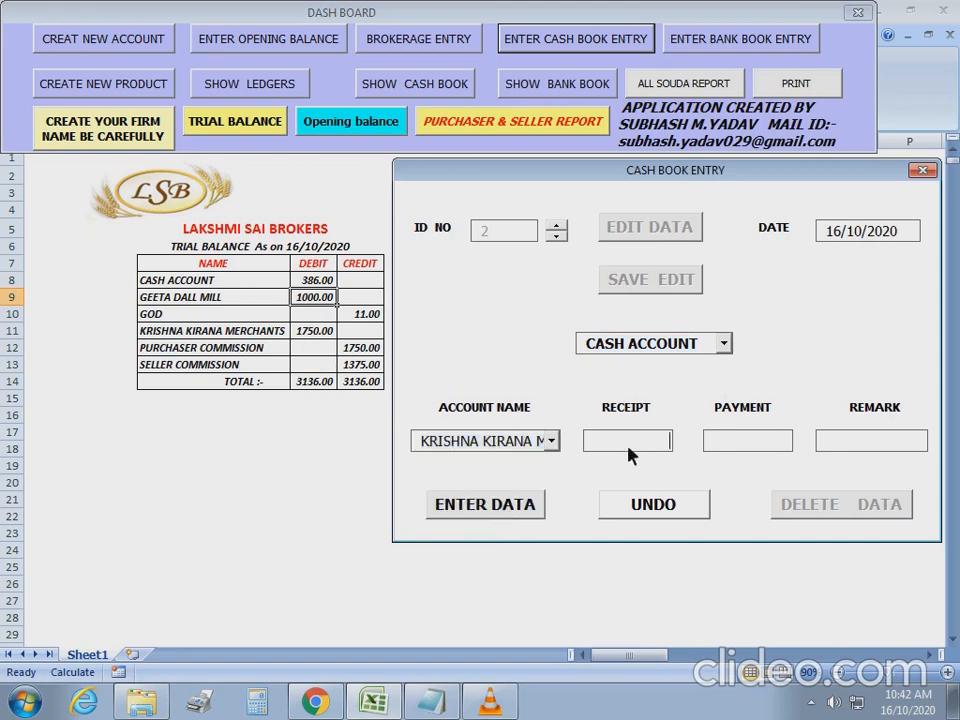
text(750)
key(Tab)
key(Tab)
text(By Ach)
key(BackSpace)
key(BackSpace)
key(BackSpace)
text(Cshh750)
click(518, 514)
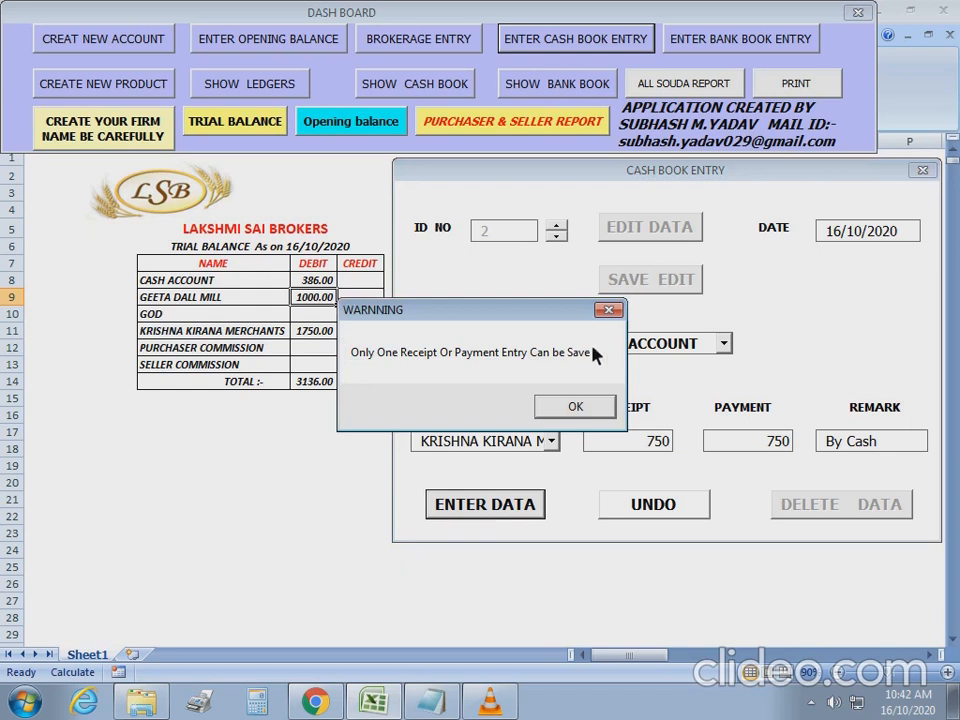
Clear the duplicate 750 payment amount, save the 750 receipt, and close the cash book form.
click(603, 403)
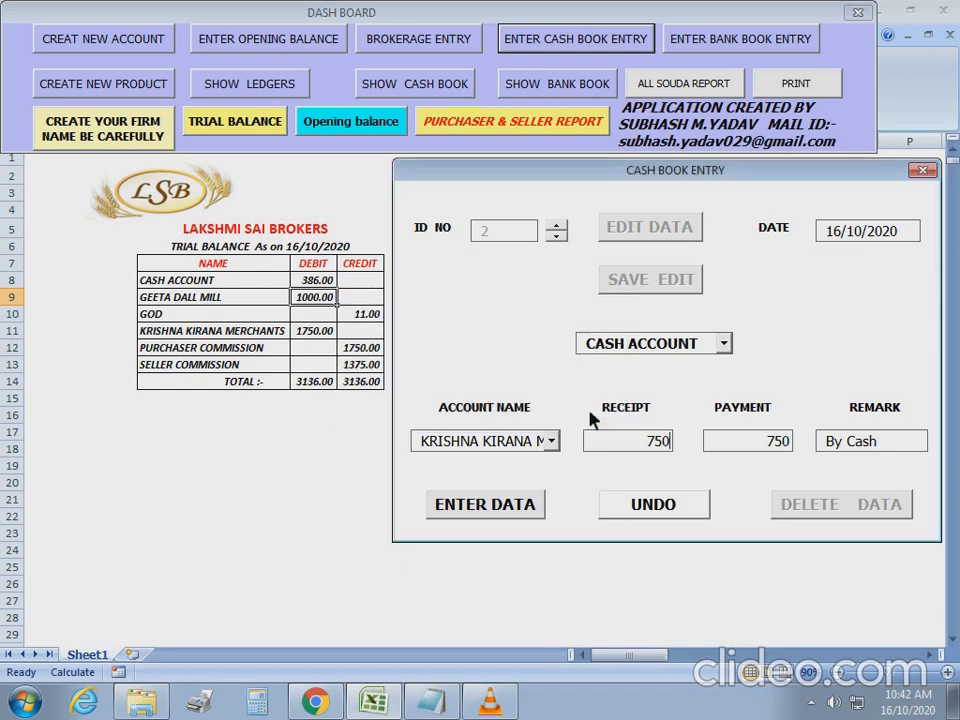
double_click(750, 448)
key(BackSpace)
click(513, 510)
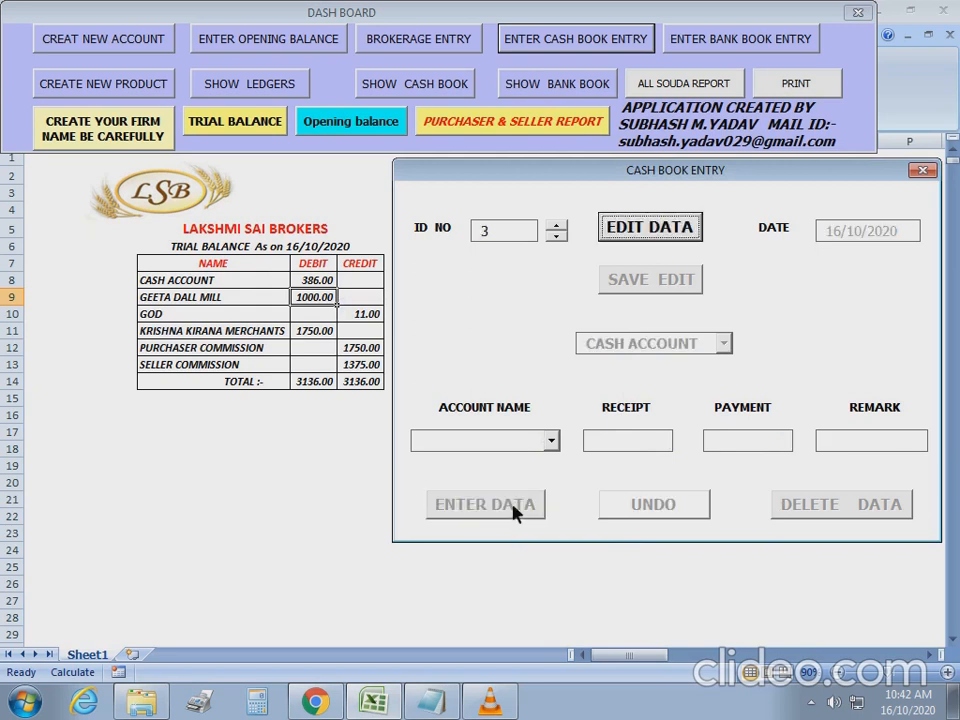
click(922, 170)
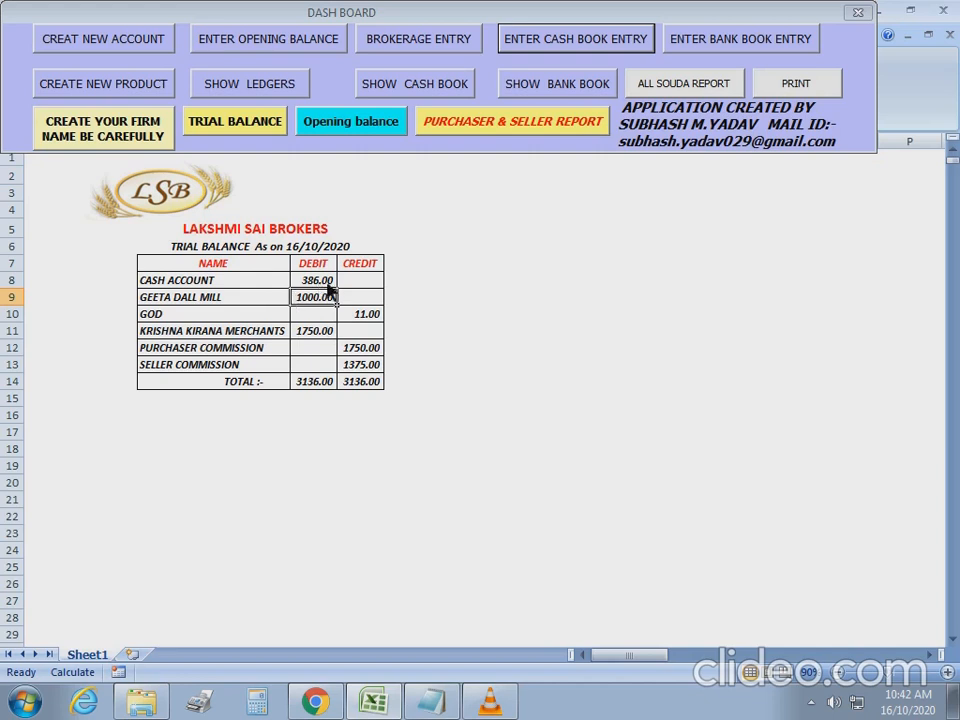
Refresh the trial balance and fill a BANK ACCOUNT entry: 1000 receipt from GEETA DALL MILL, 'By Cheq'.
click(250, 125)
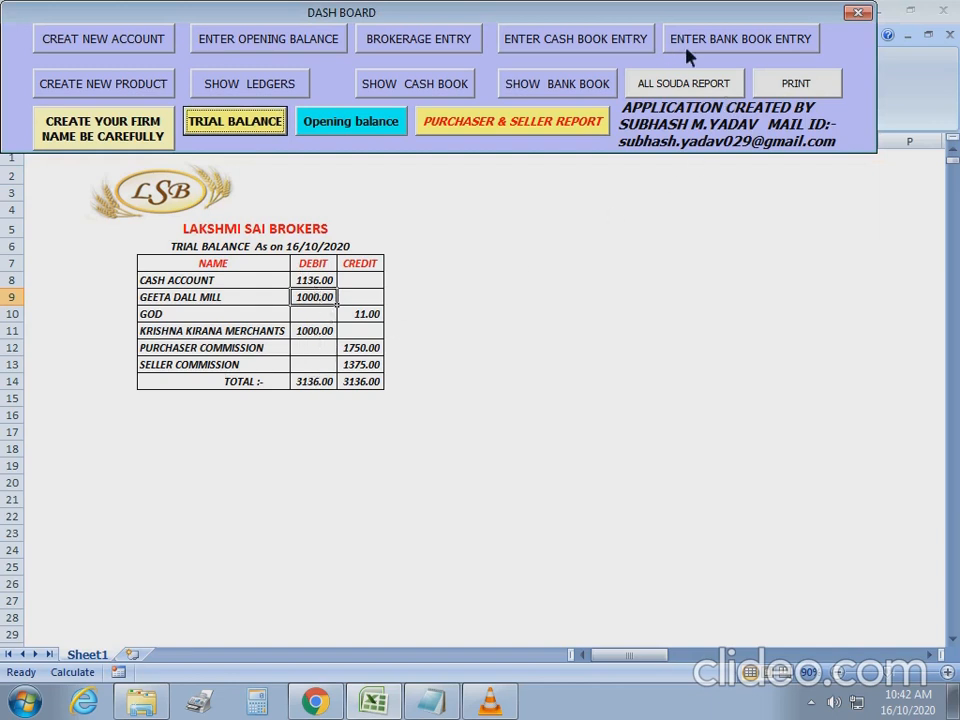
click(748, 40)
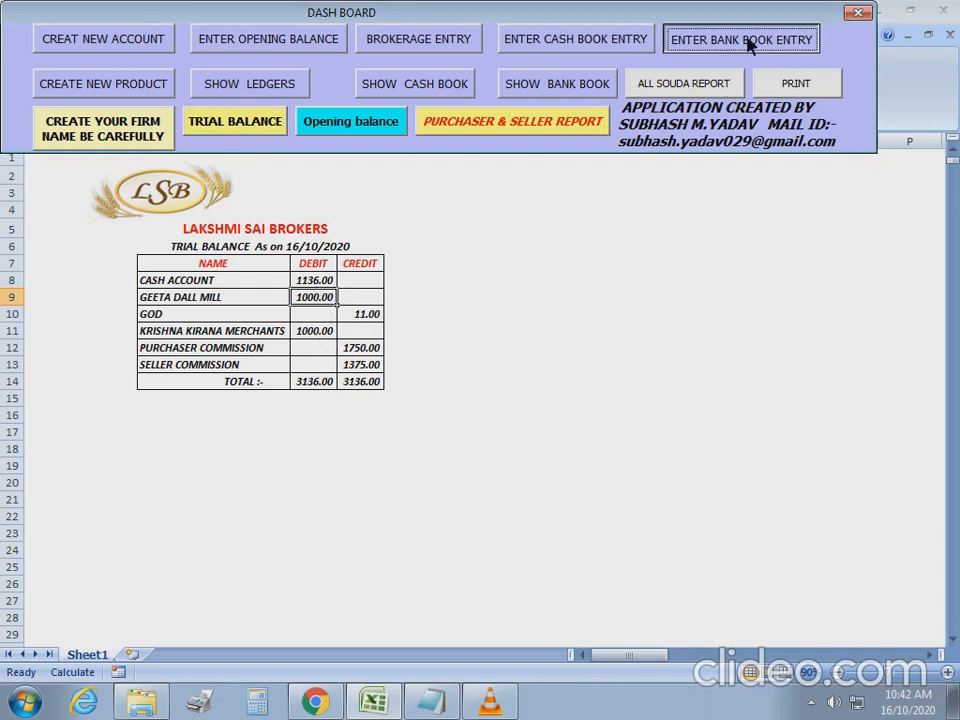
drag(318, 142, 558, 166)
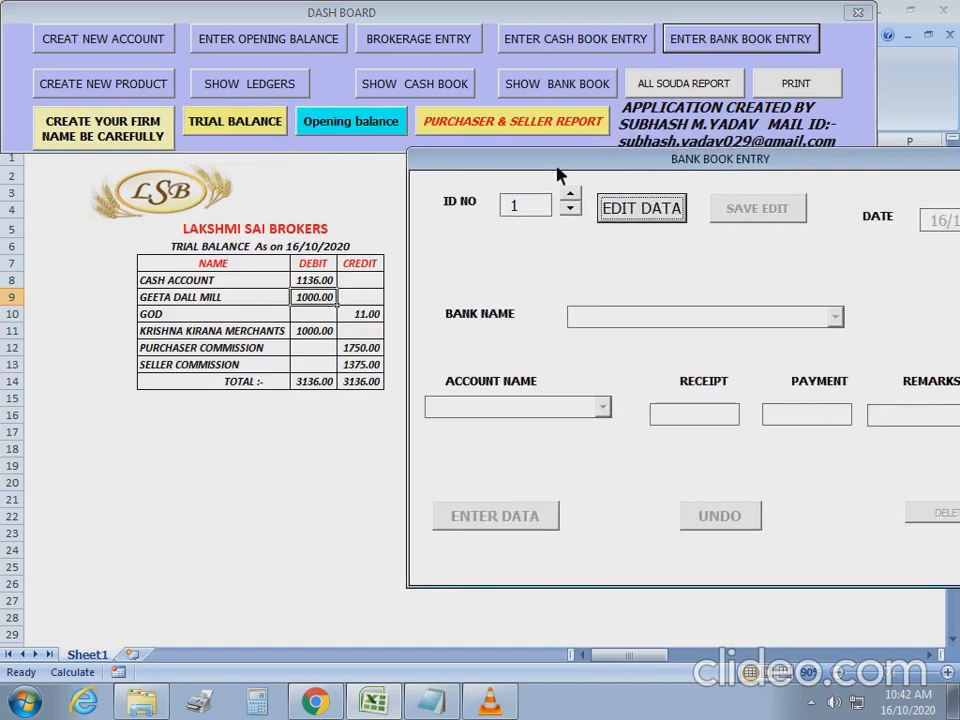
click(643, 212)
click(835, 317)
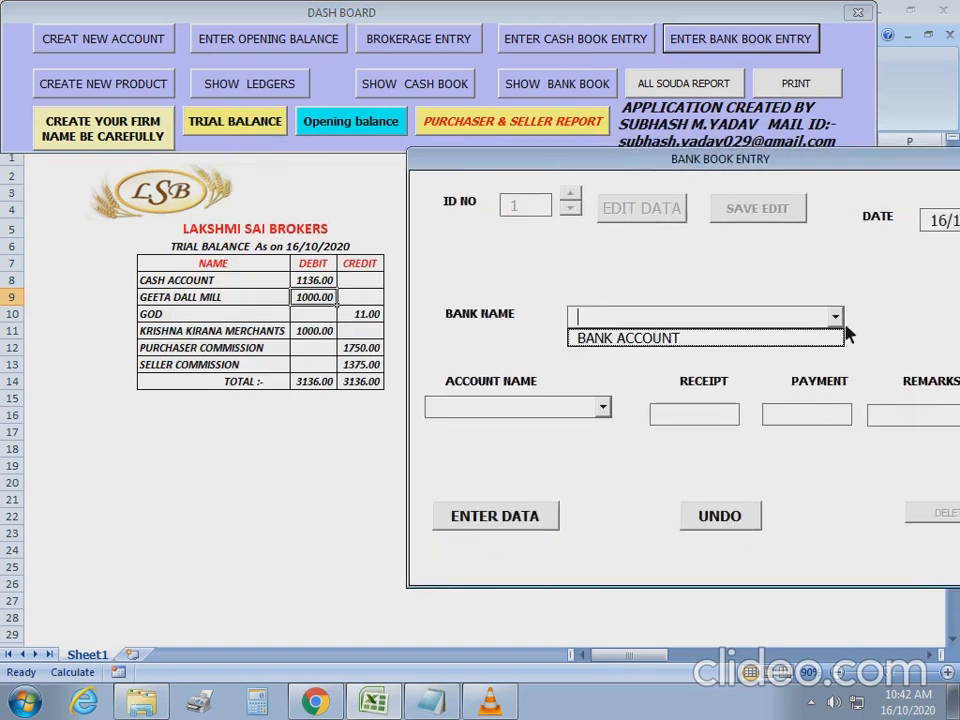
click(822, 336)
click(603, 407)
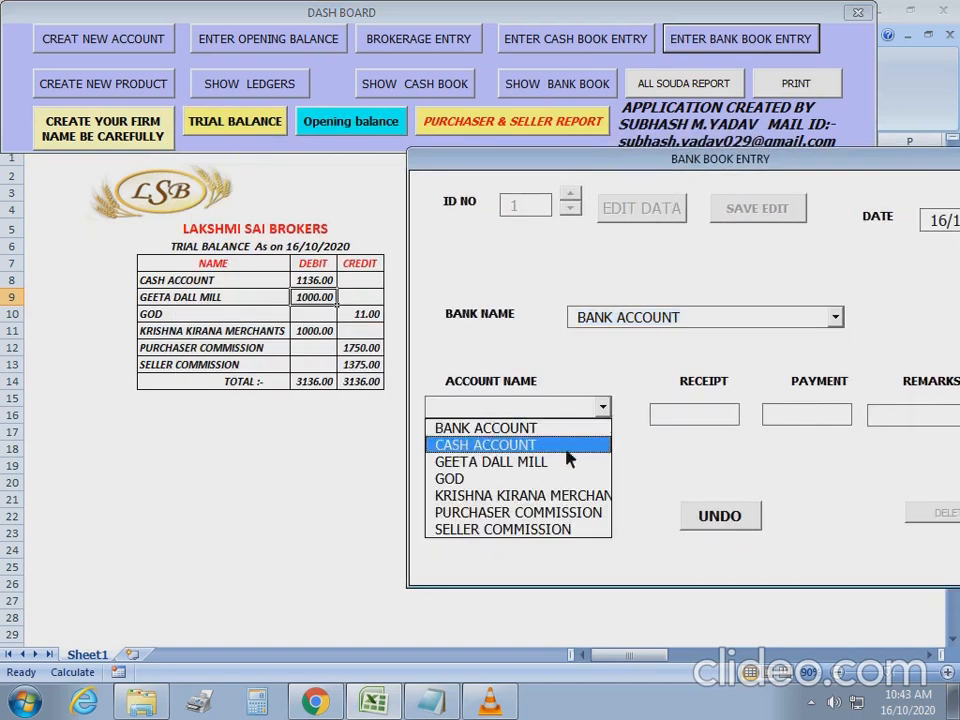
click(530, 462)
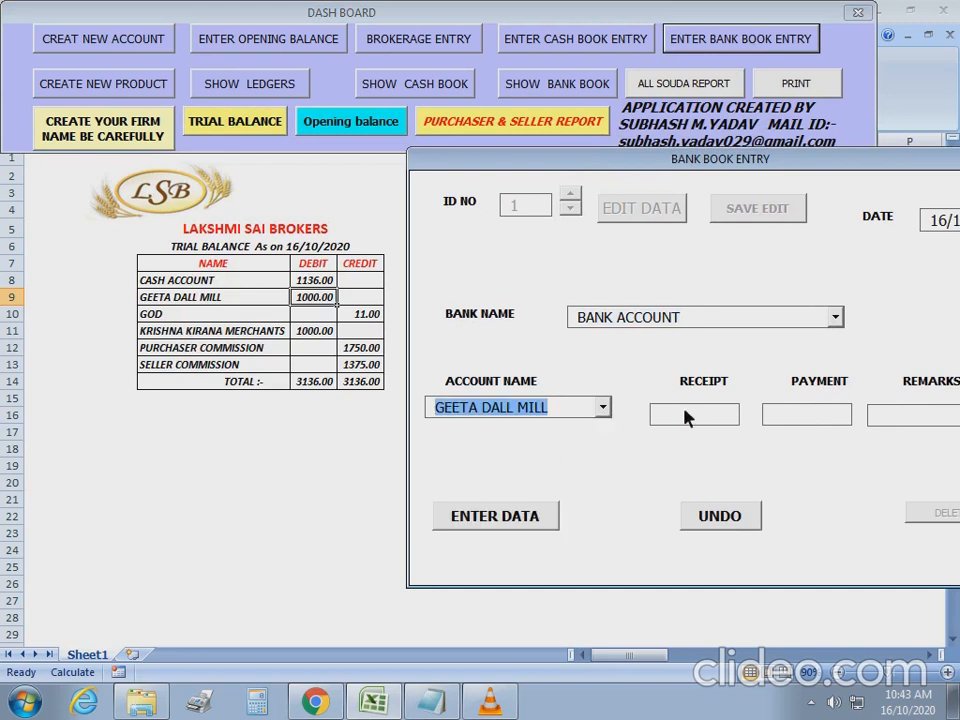
text(1000)
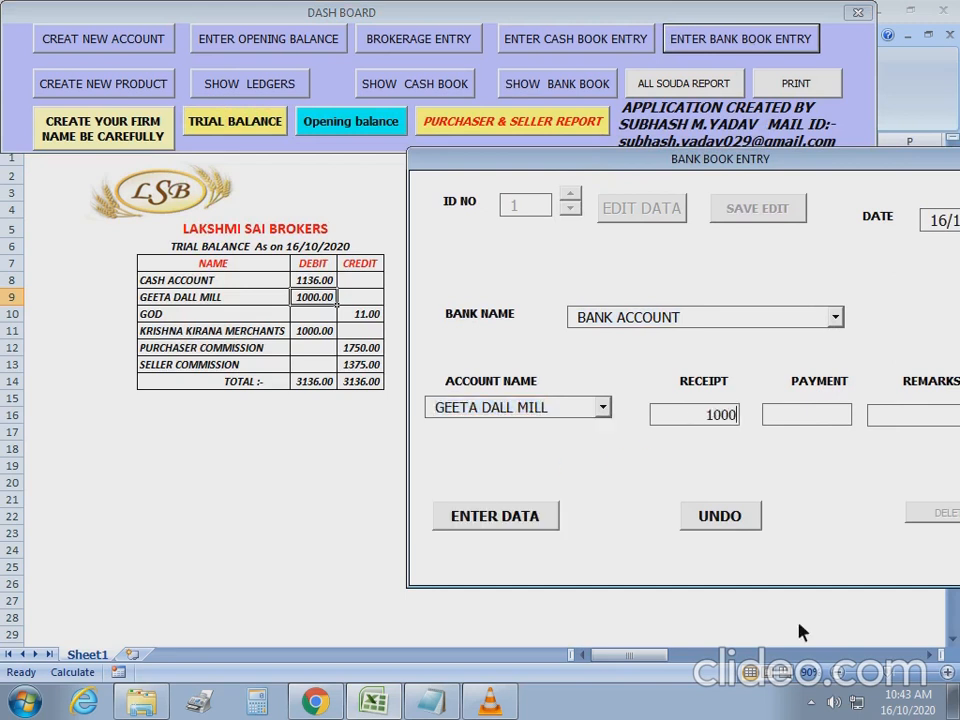
text(By Cheq)
Clear the duplicate 1000 payment after the one-entry warning, save the receipt, and close the form.
click(796, 418)
text(1000)
click(540, 522)
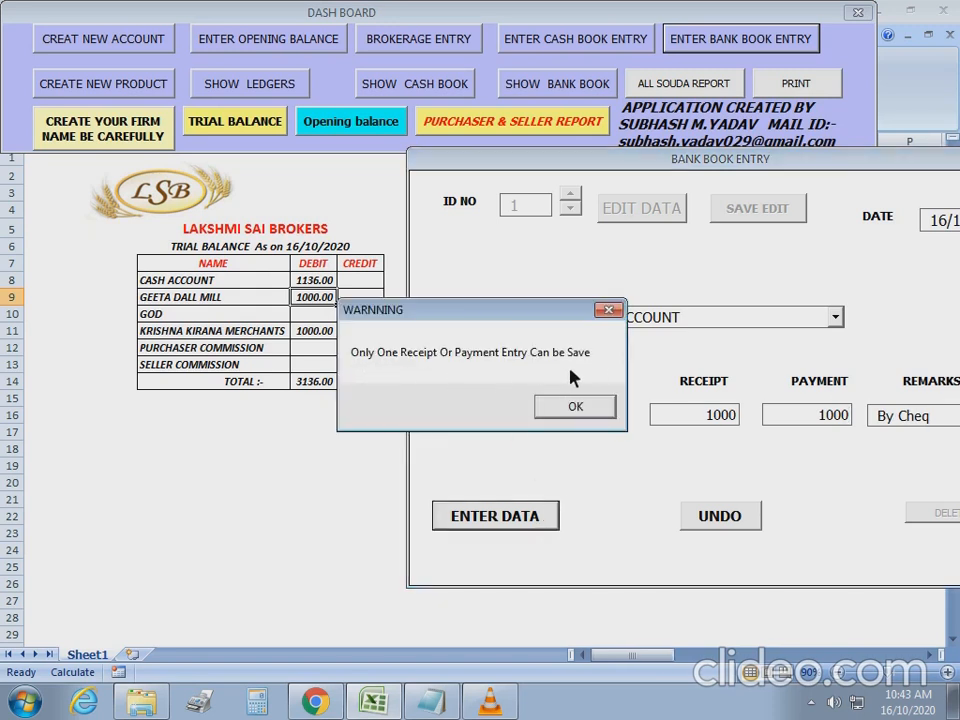
click(575, 406)
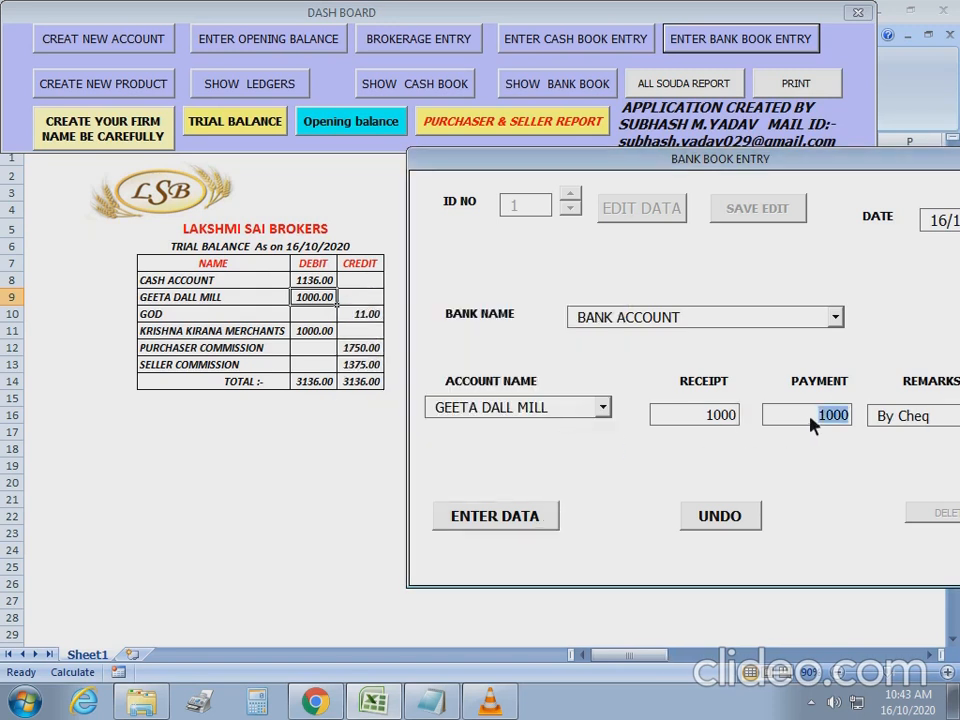
key(BackSpace)
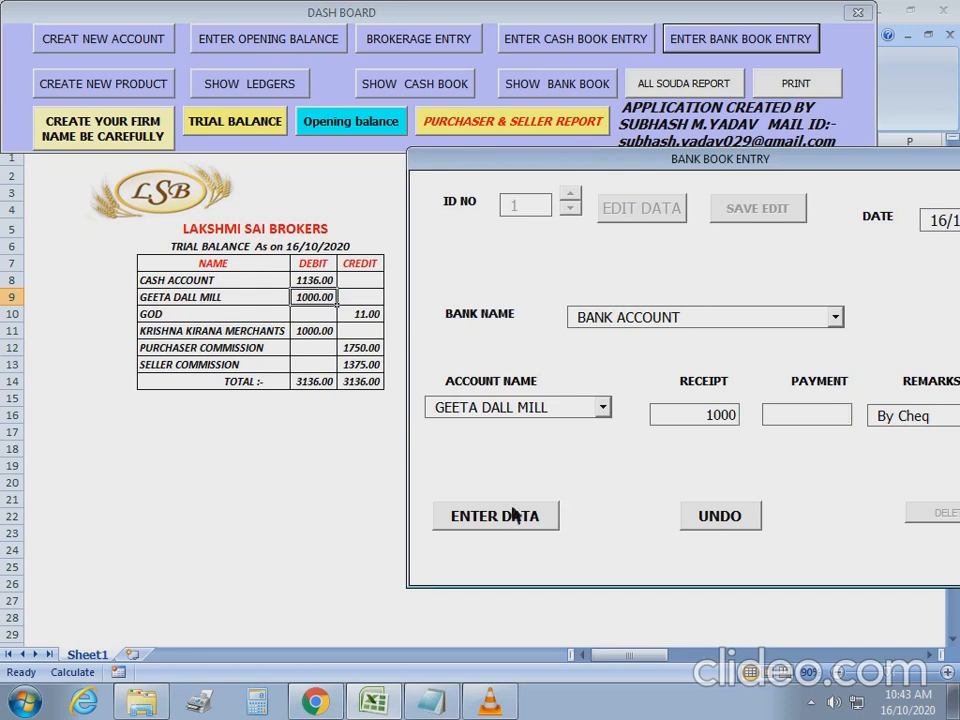
click(516, 524)
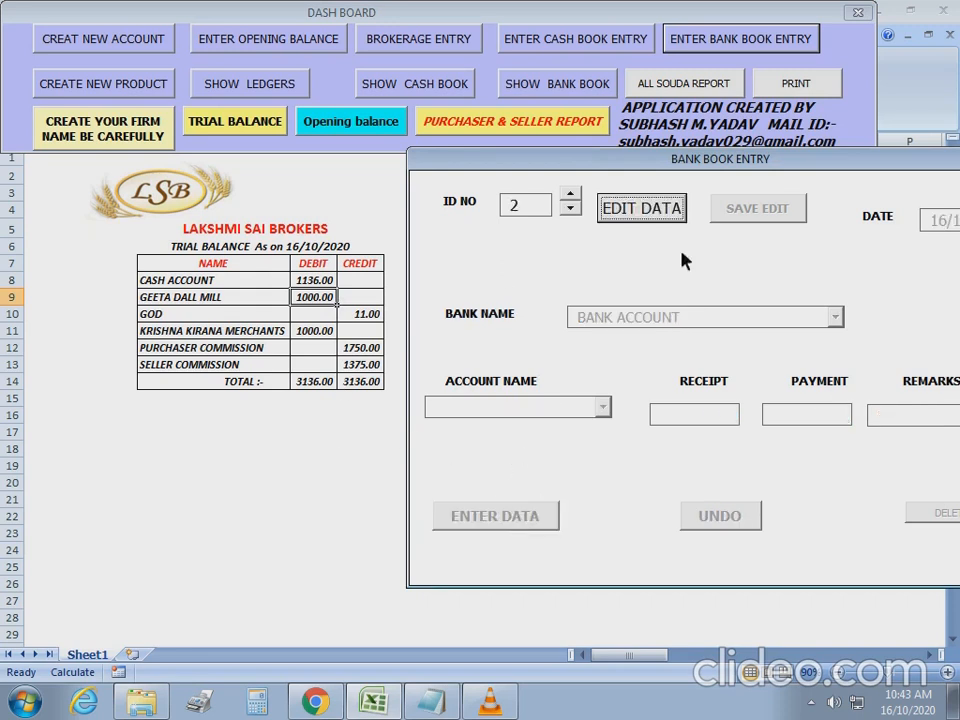
drag(931, 162, 878, 166)
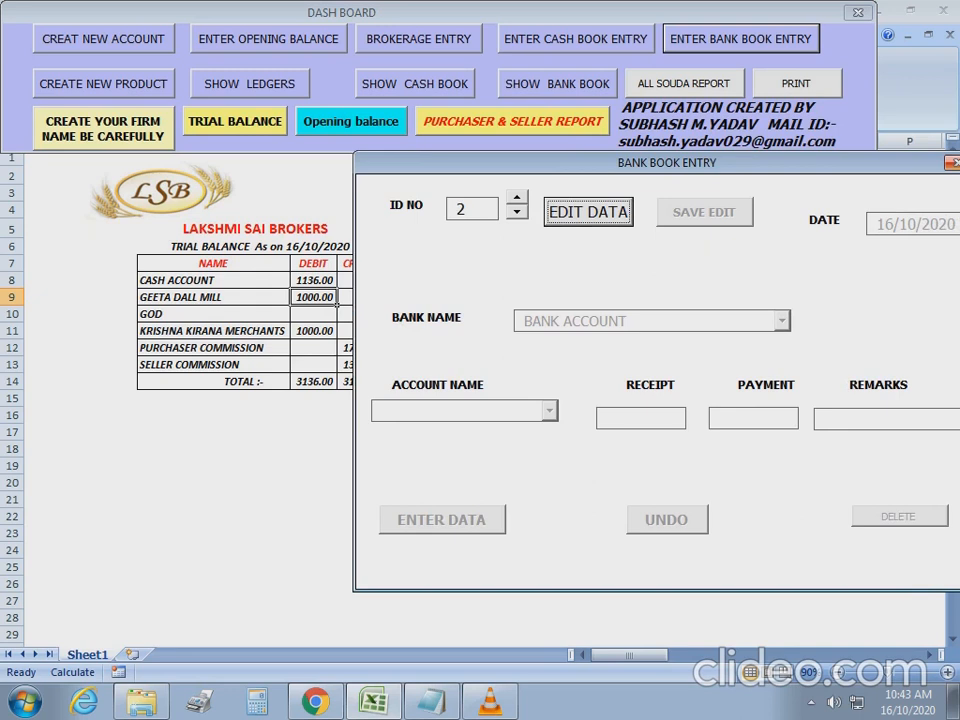
click(953, 163)
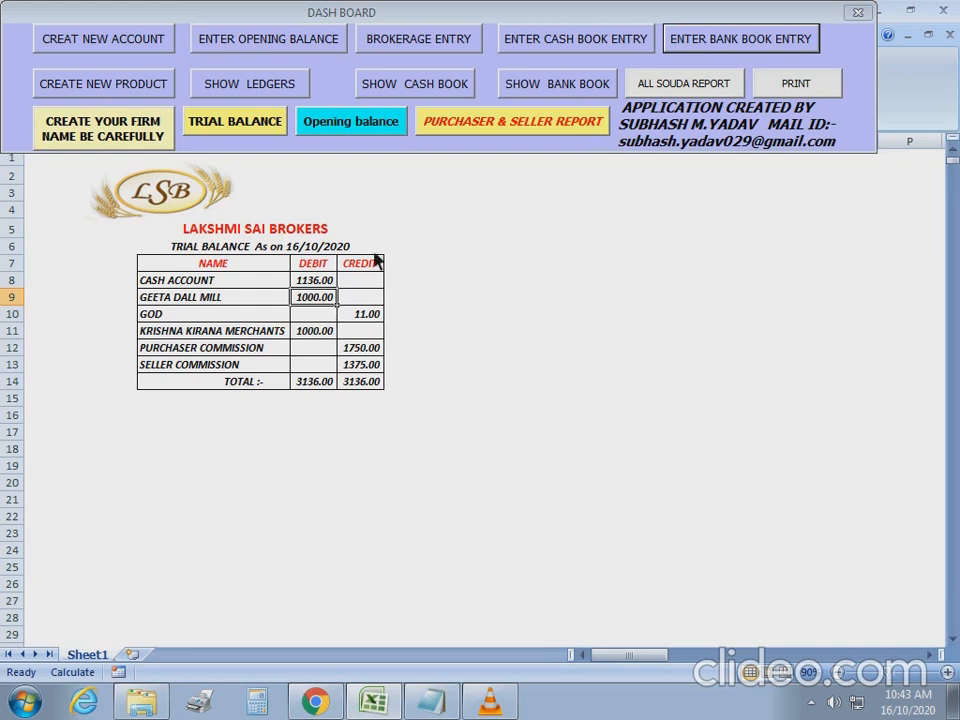
Regenerate the trial balance, checking KRISHNA KIRANA MERCHANTS' 1000.00 debit, with the bank book form open.
click(252, 127)
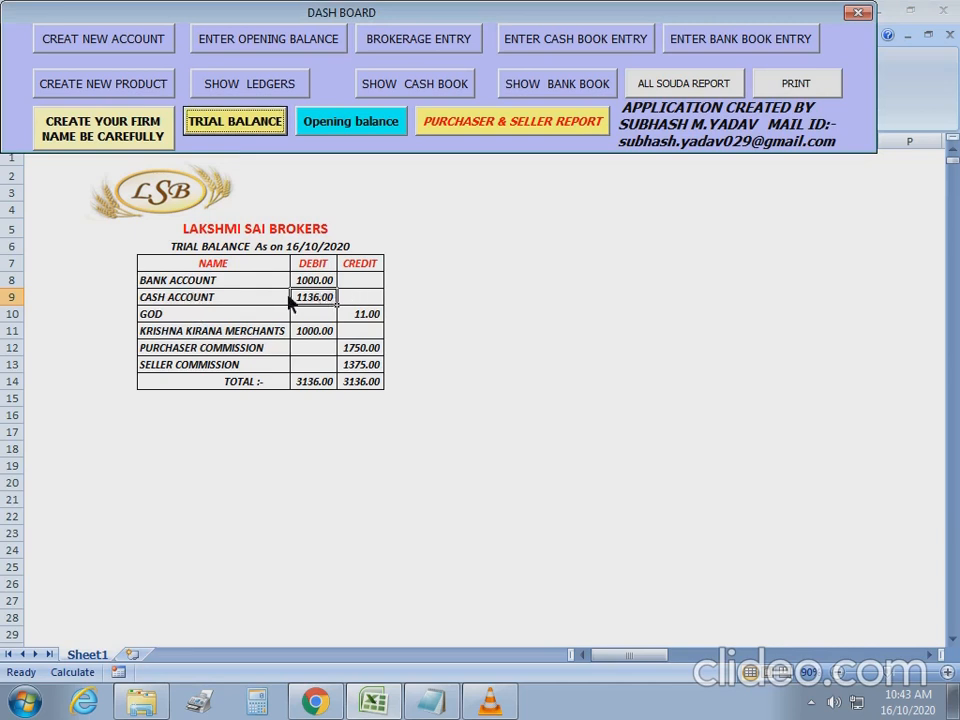
click(315, 336)
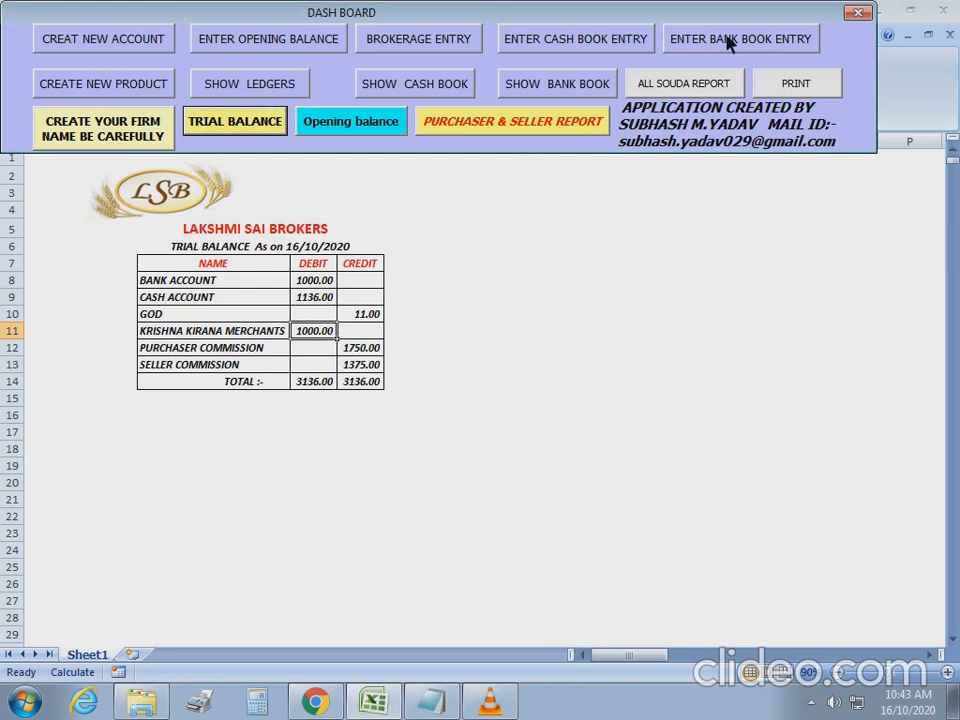
click(728, 42)
drag(610, 194, 654, 177)
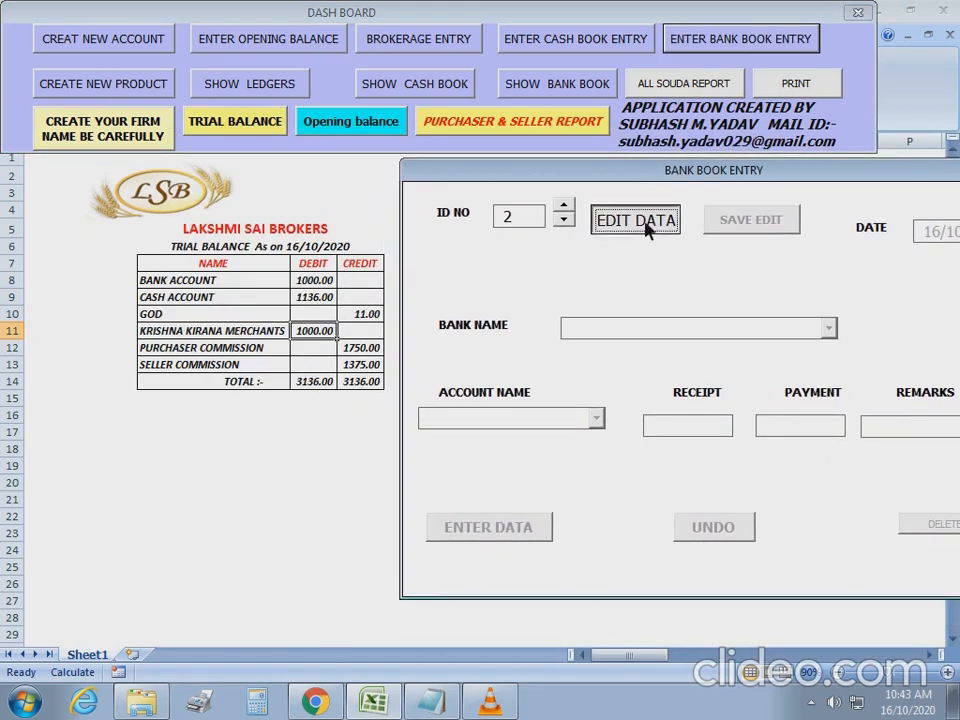
Save a BANK ACCOUNT entry: 1000 receipt from KRISHNA KIRANA MERCHANTS remarked 'By Cheq'.
click(646, 230)
click(830, 330)
click(815, 350)
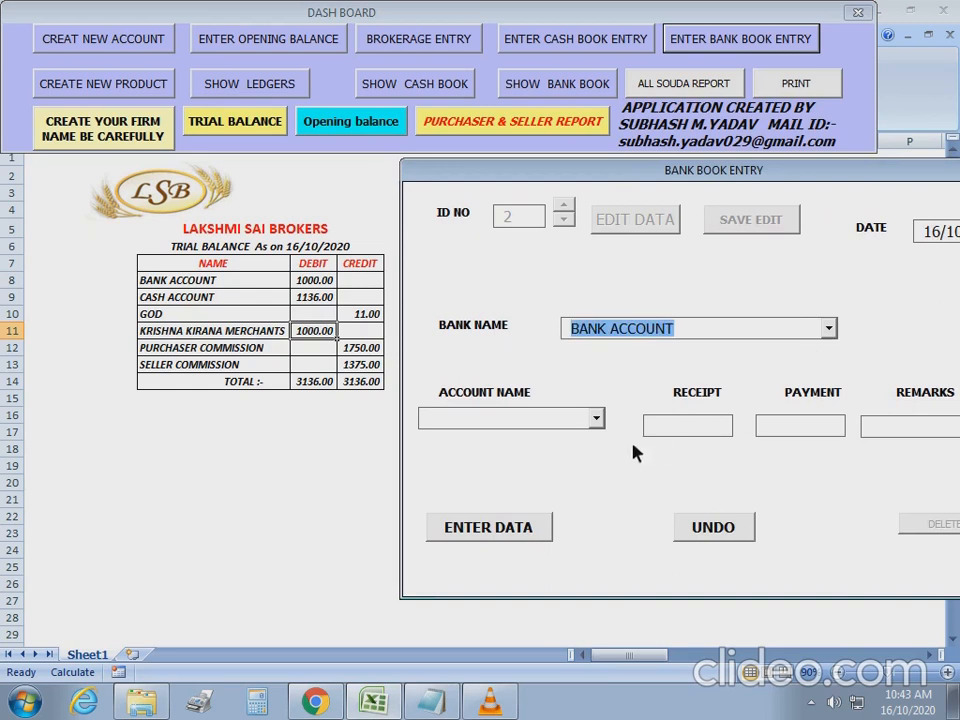
click(598, 420)
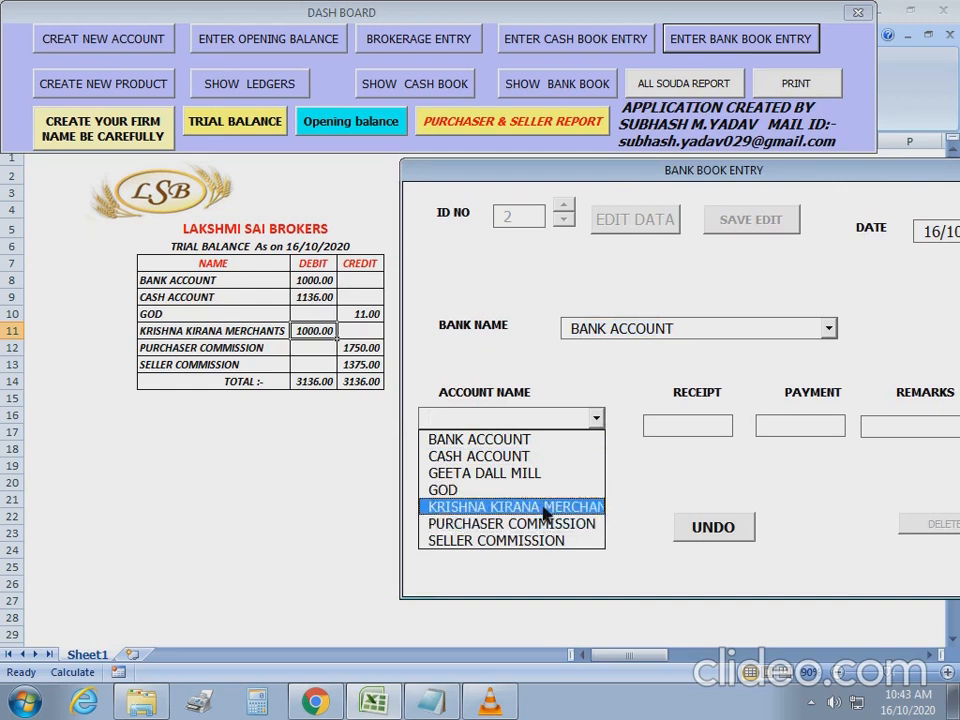
click(555, 508)
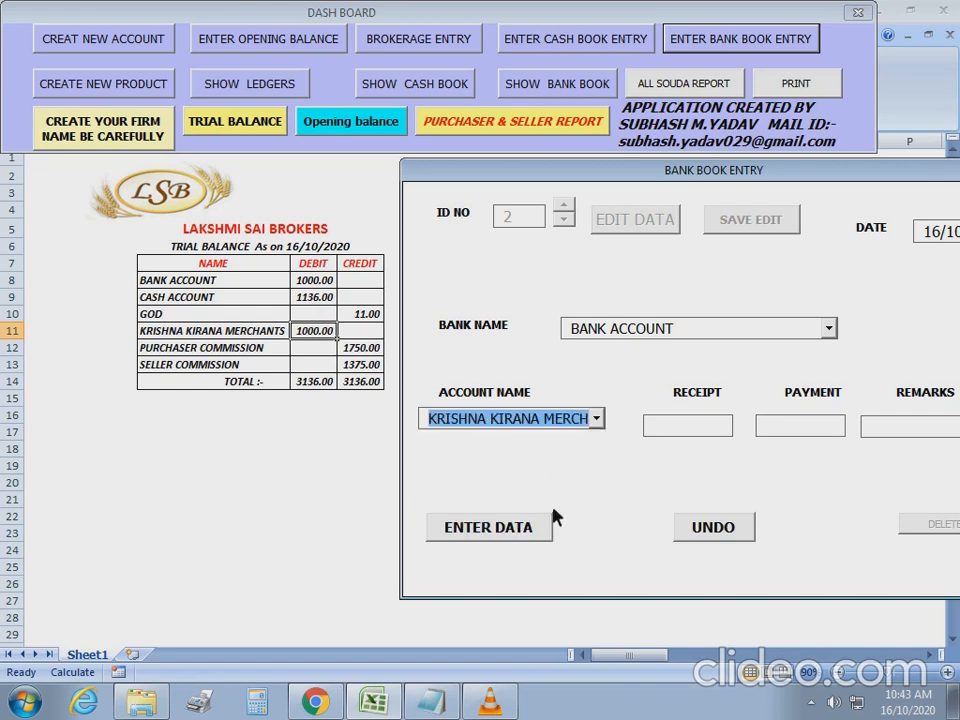
click(700, 426)
text(1000)
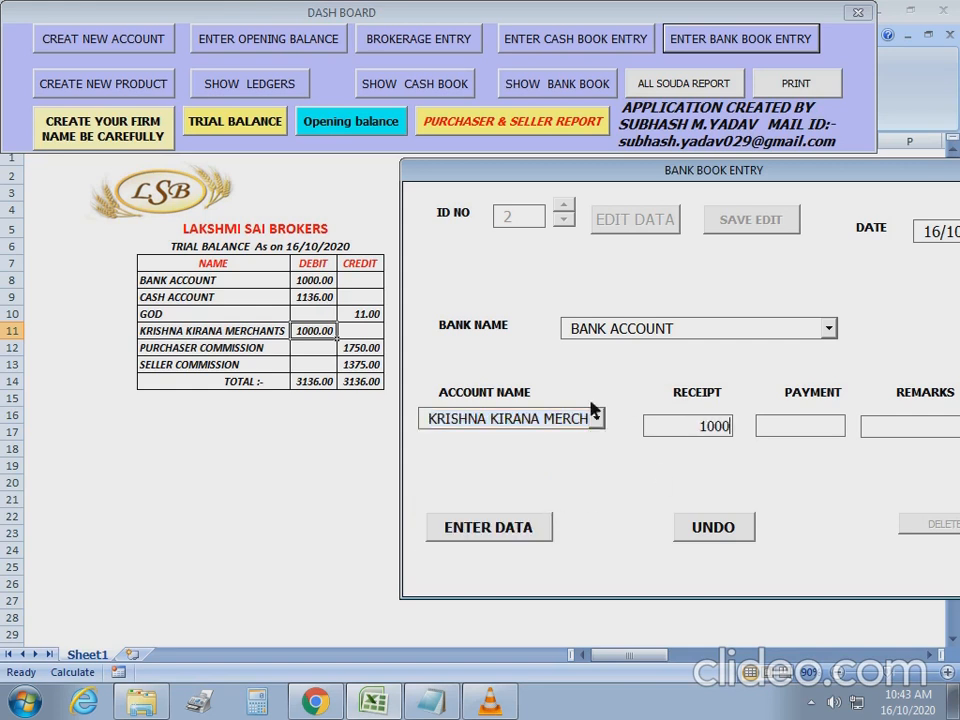
text(By Cheq)
click(493, 524)
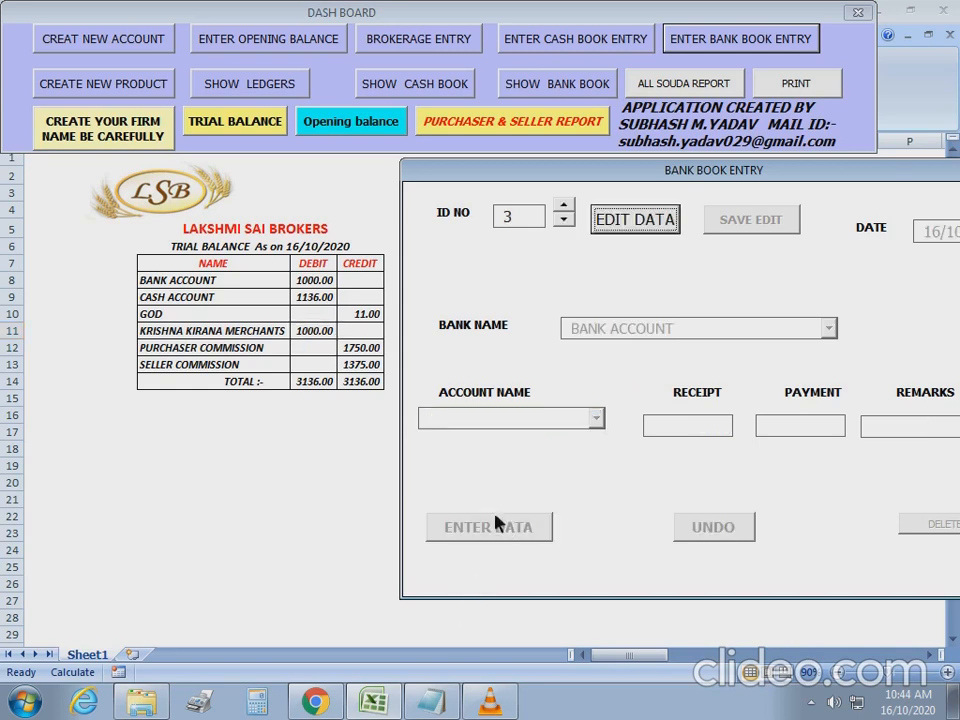
Close the bank book form and regenerate the trial balance to check BANK ACCOUNT's debit.
drag(914, 186, 748, 186)
click(854, 182)
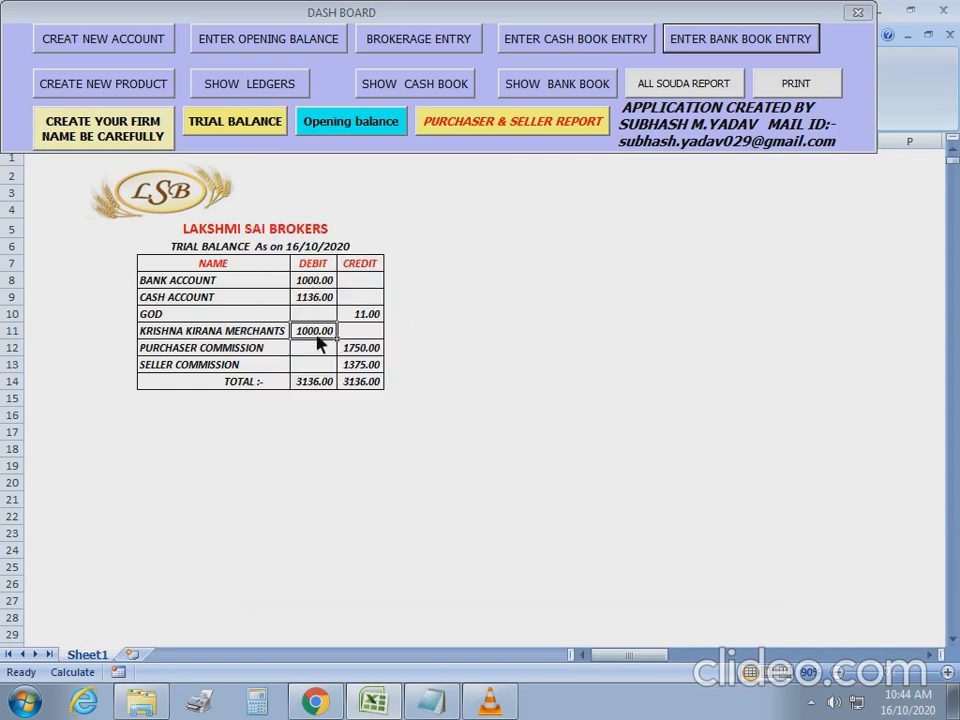
click(317, 284)
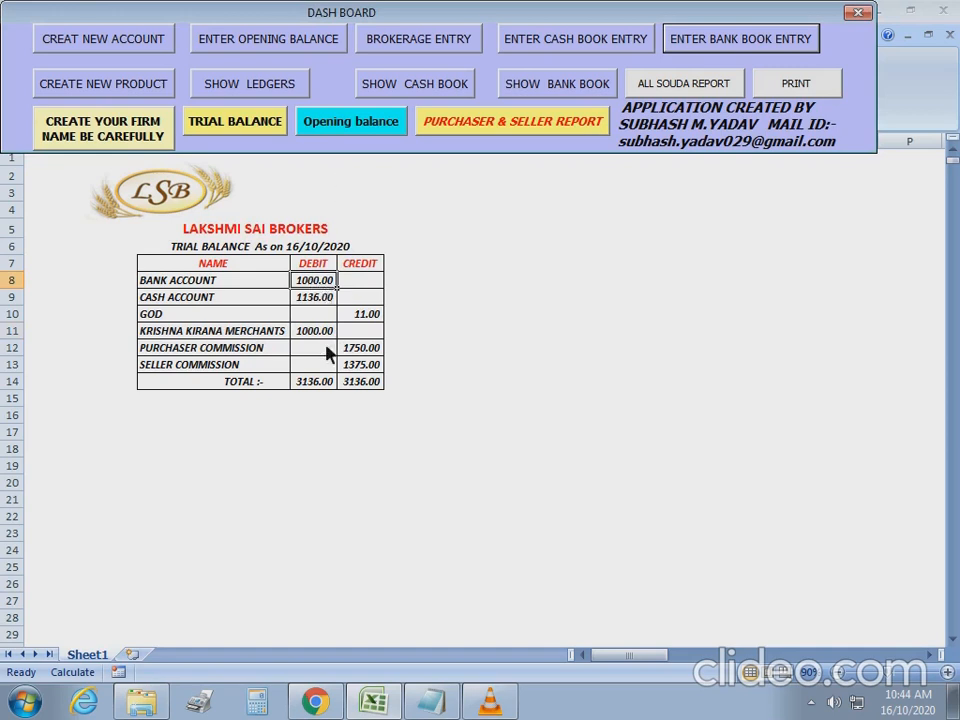
click(250, 124)
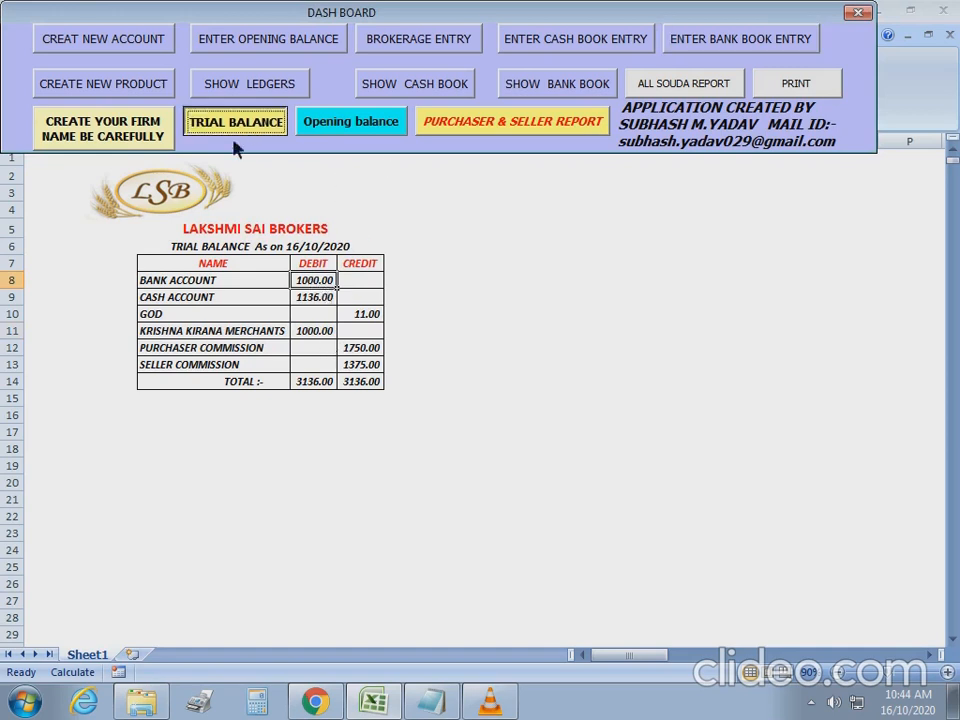
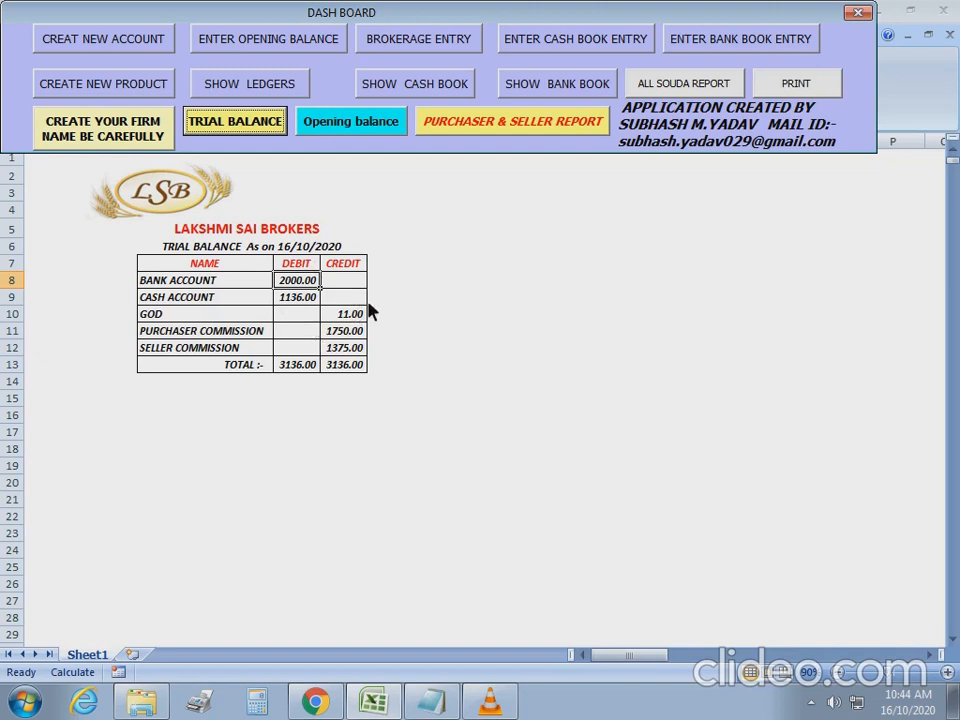
Show the ALL SOUDA REPORT listing the two 16/10/2020 deals with commission totals 1375 and 1750.
click(686, 88)
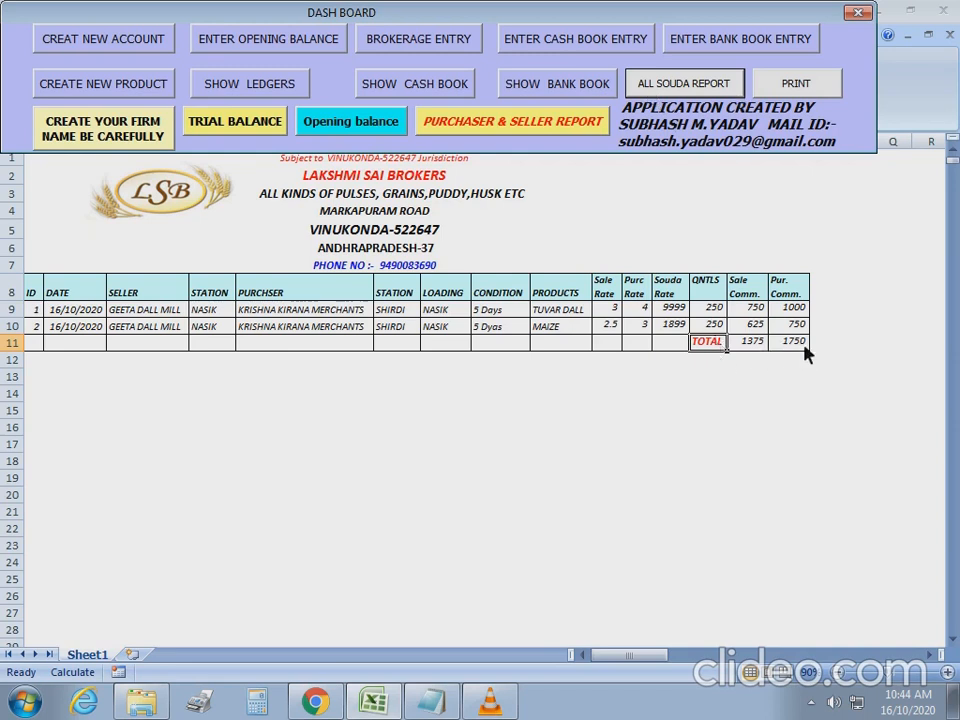
click(258, 90)
click(107, 123)
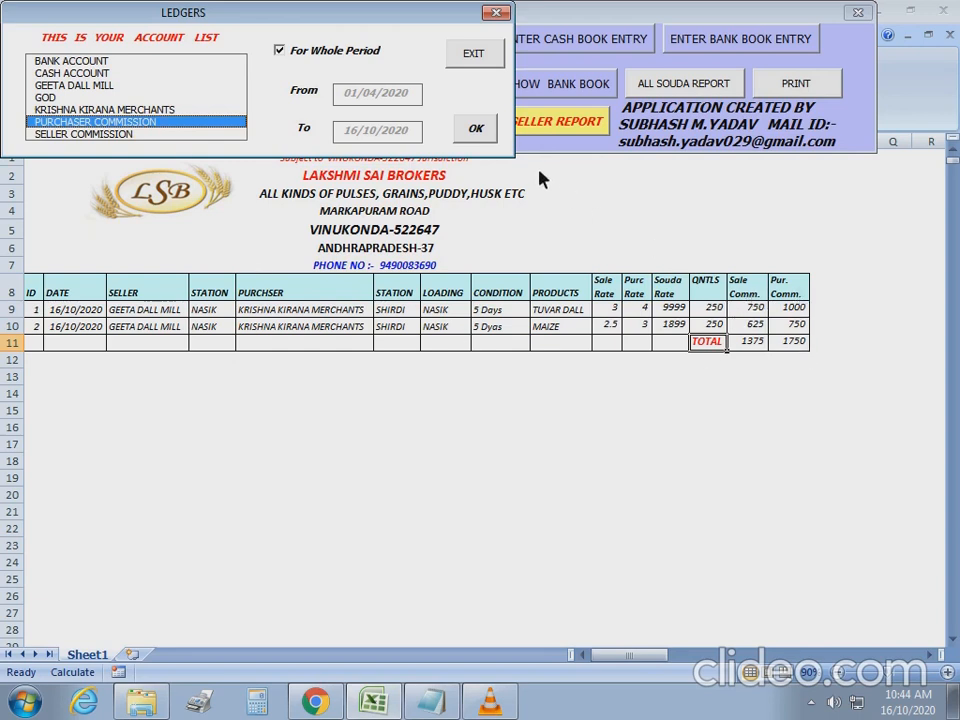
click(495, 136)
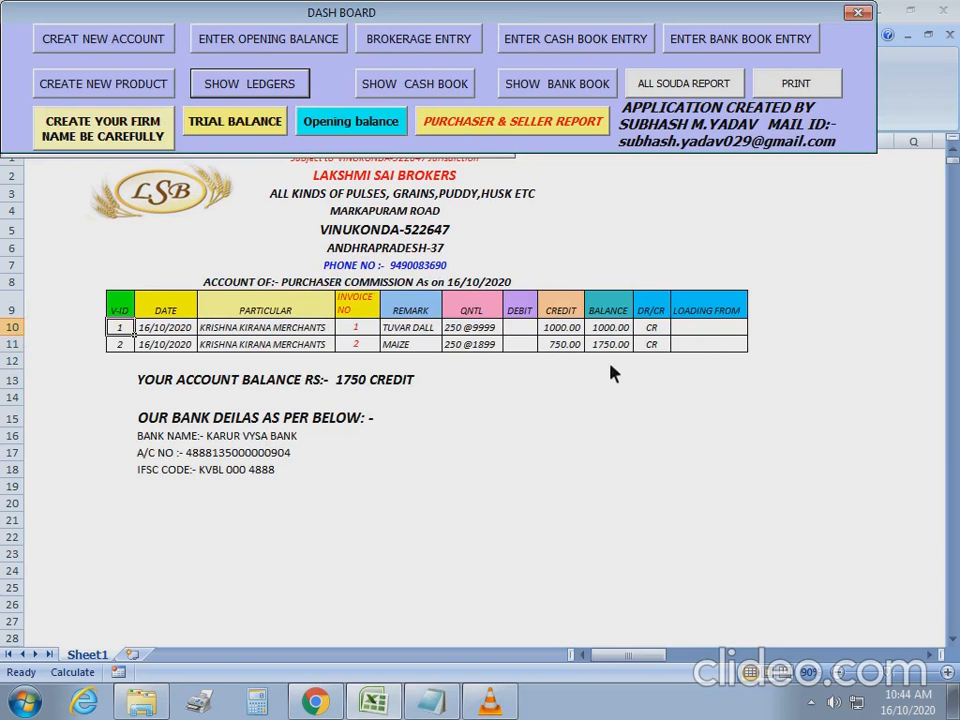
click(692, 84)
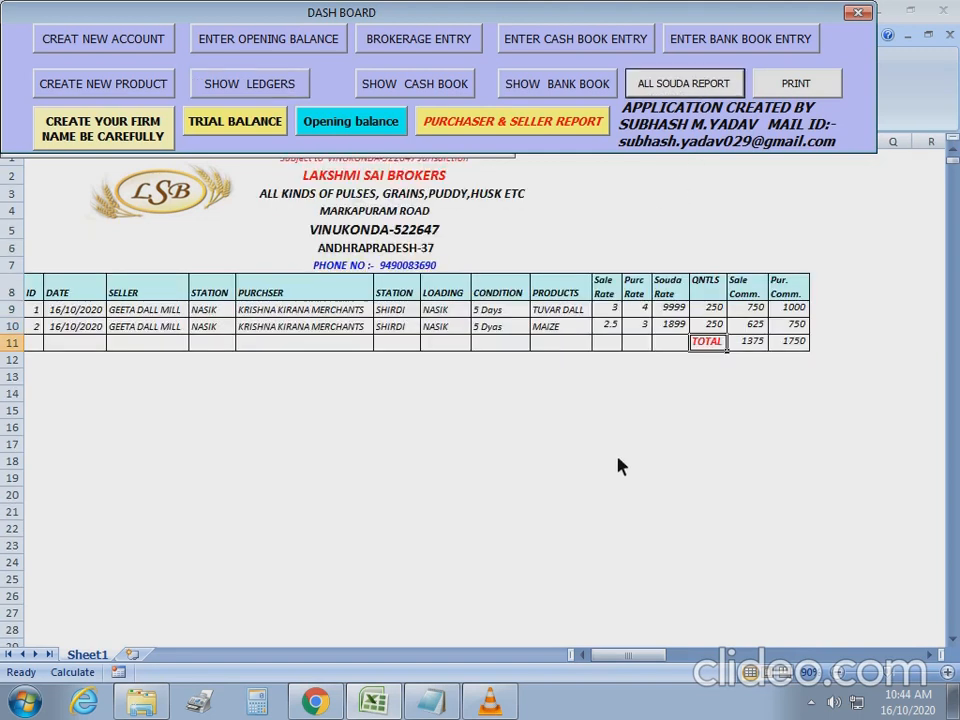
Display the SELLER COMMISSION ledger with its 1375 credit balance, then bring up the Notepad note.
click(752, 344)
click(240, 86)
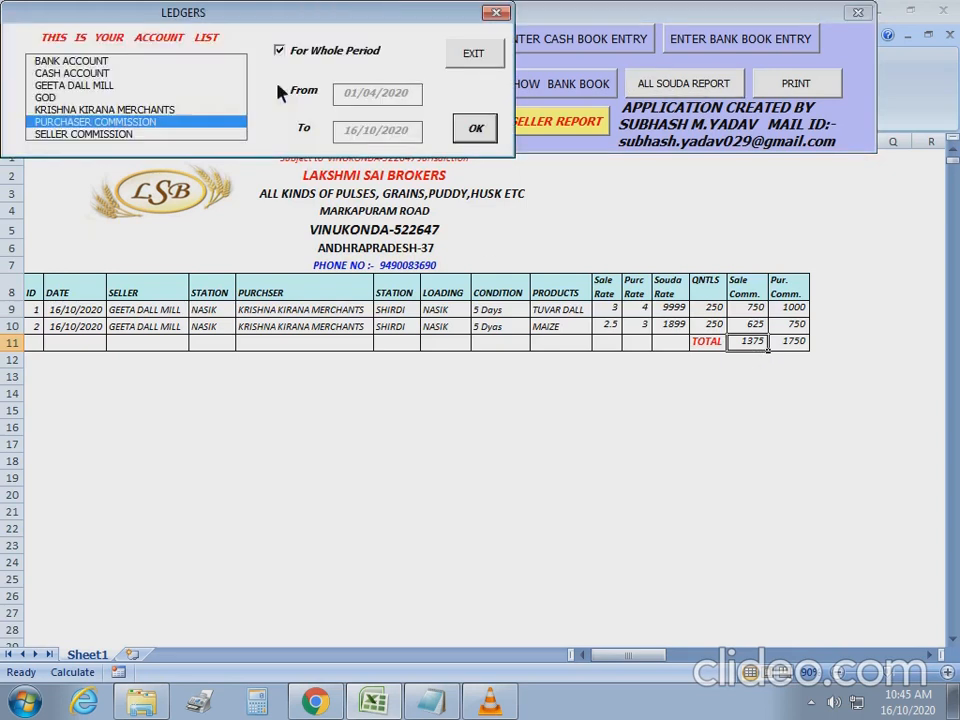
click(126, 135)
click(475, 129)
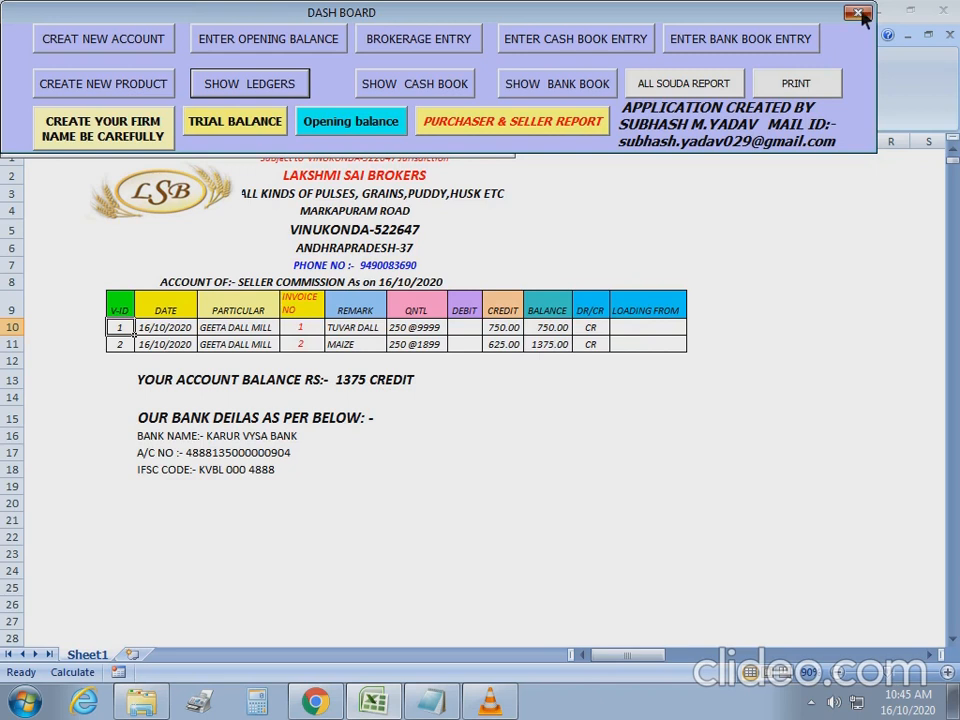
click(429, 704)
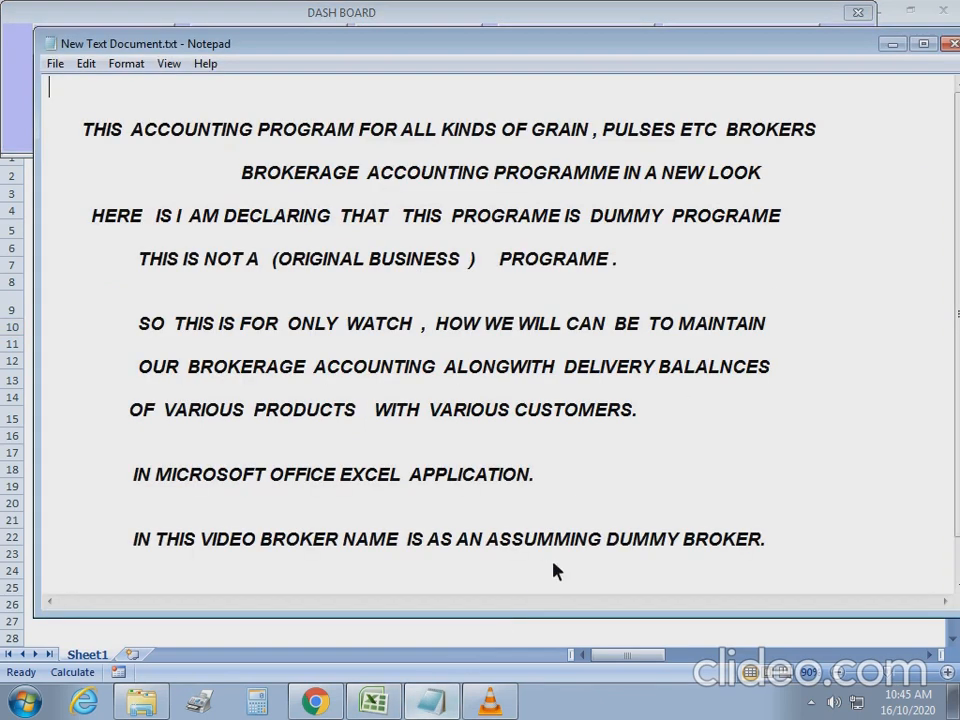
Add the line 'THANKS FOR WATCHING FRIENDS' in capitals at the end of the note.
scroll(330, 563, down, 1)
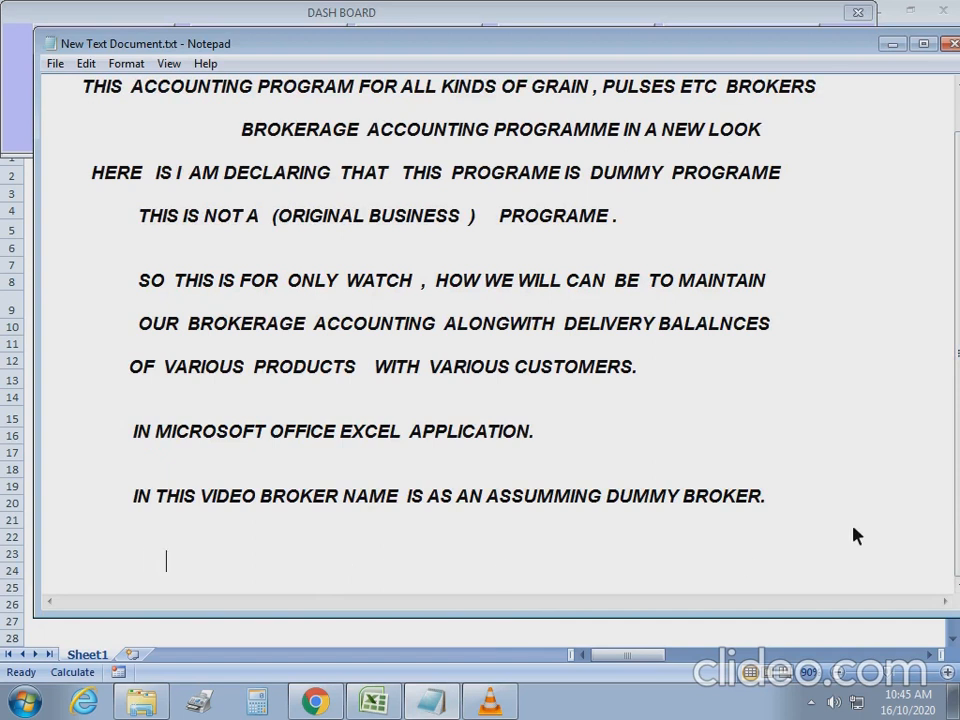
text(than)
key(BackSpace)
key(BackSpace)
key(BackSpace)
key(BackSpace)
text(THANKS FOR )
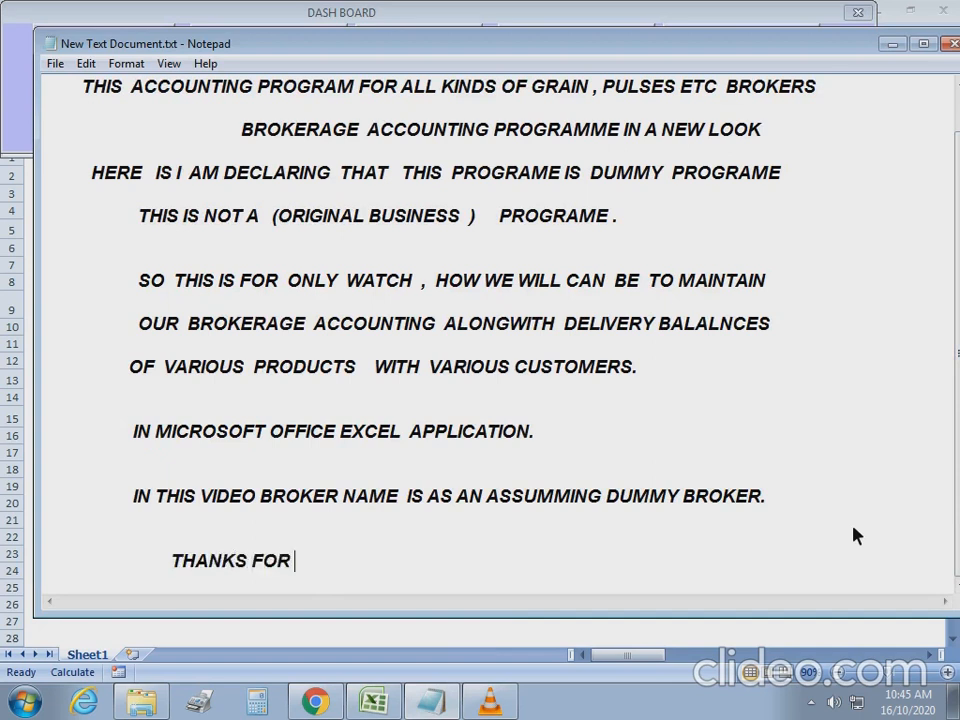
text(WATCHING F)
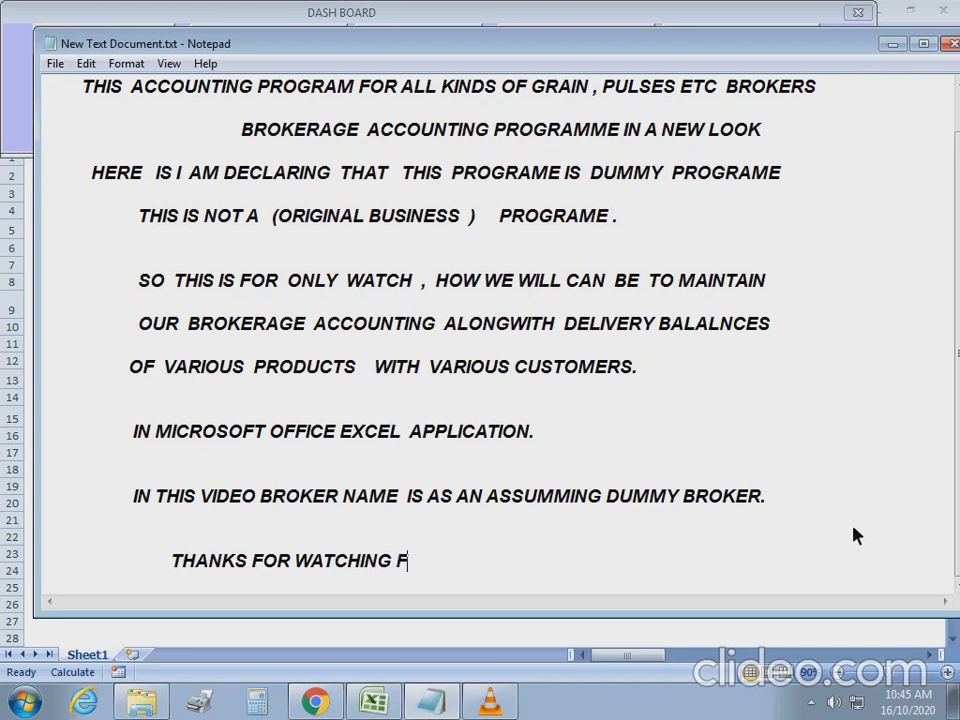
text(RIENDS)
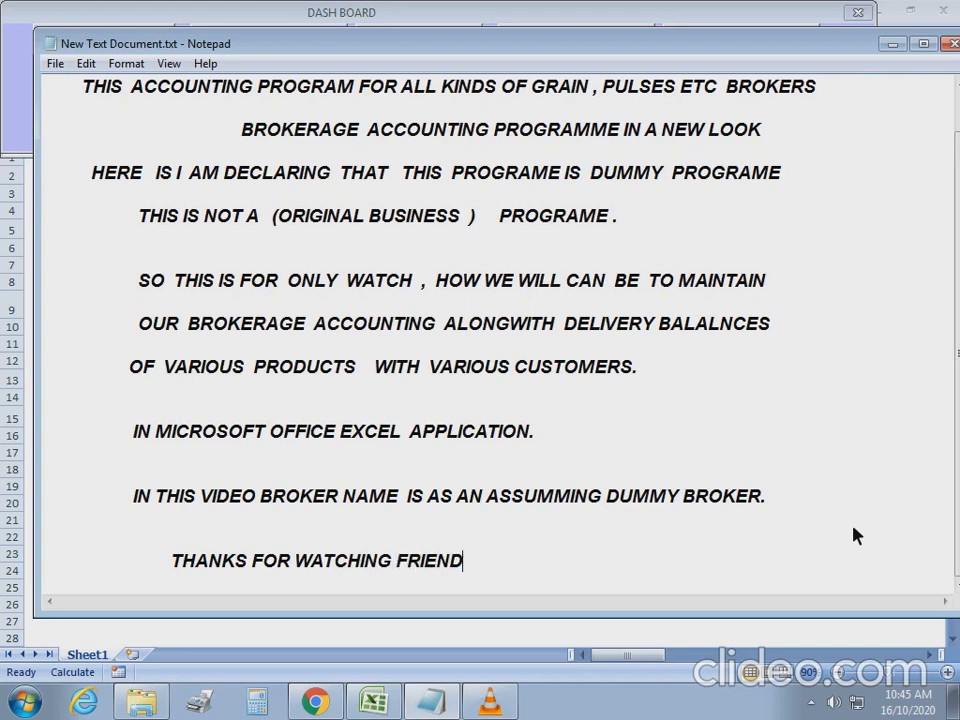
key(Return)
key(Return)
key(Return)
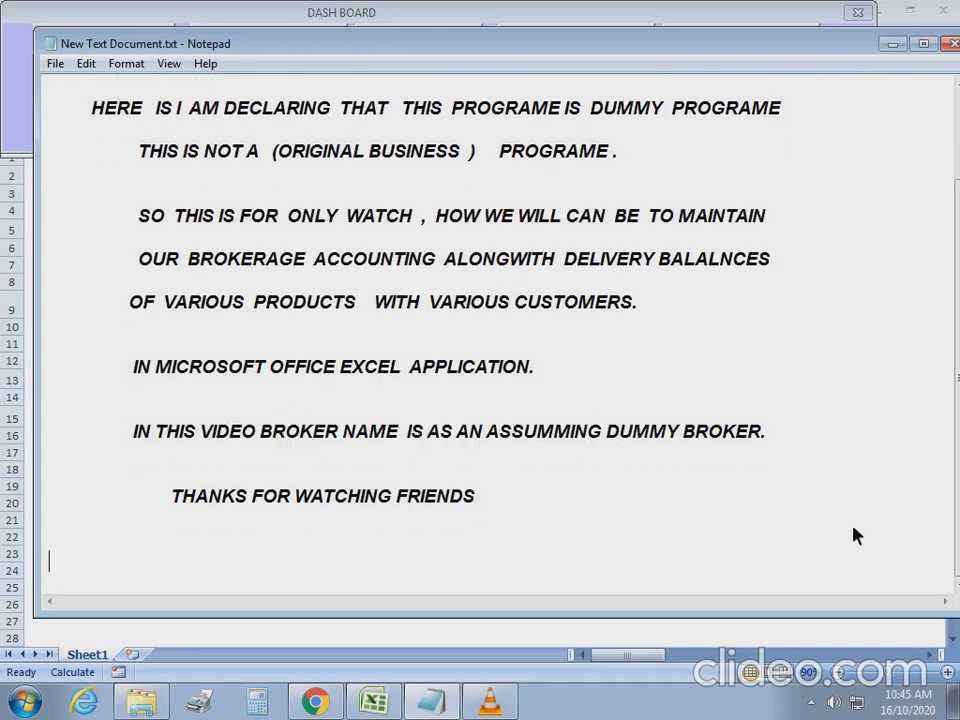
Add a 'CELL NO' line with the contact phone number, then open VLC's Media menu.
text(P)
key(BackSpace)
text(CELL )
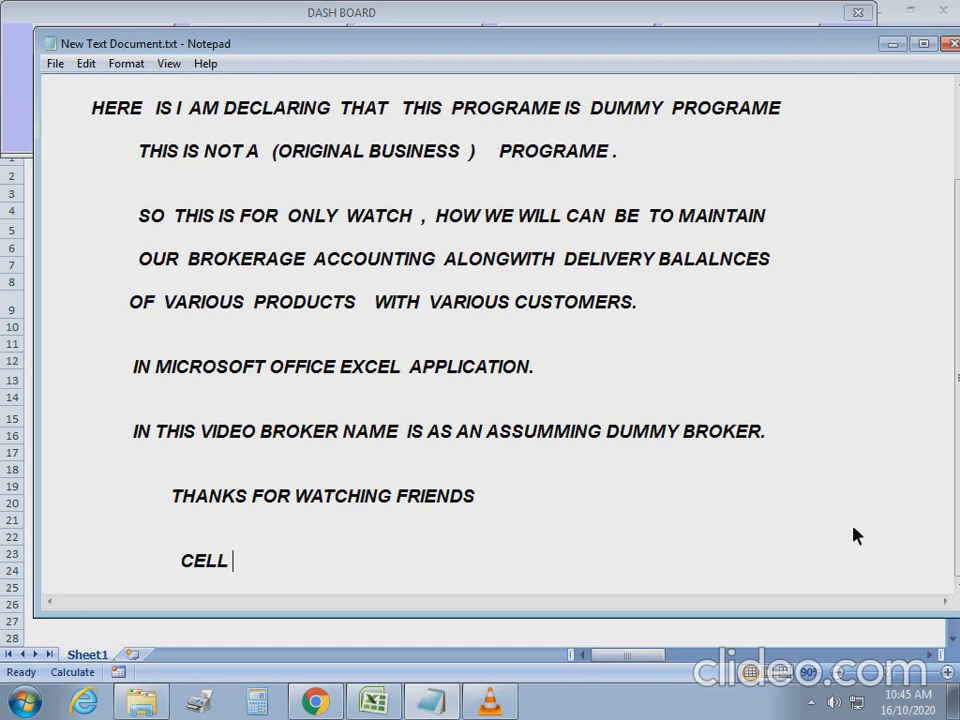
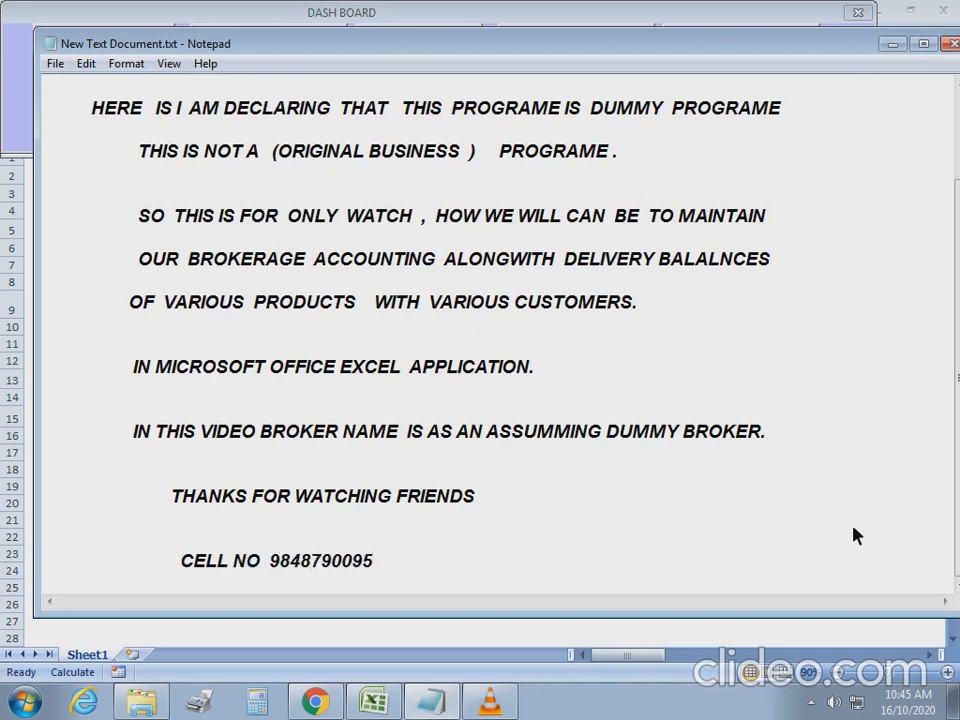
click(708, 413)
click(489, 700)
click(22, 30)
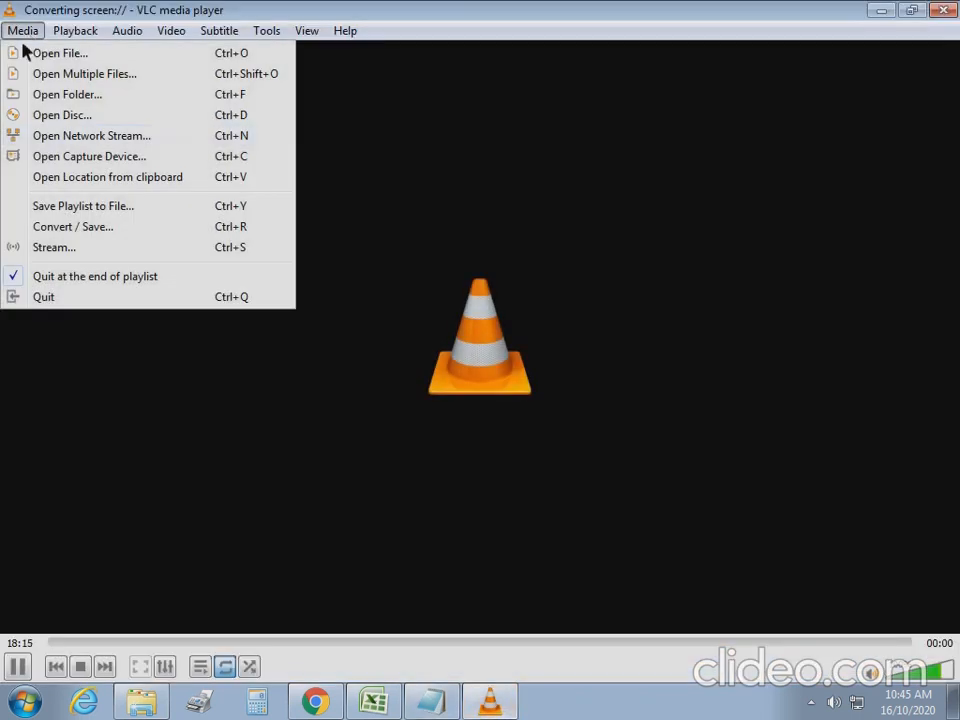